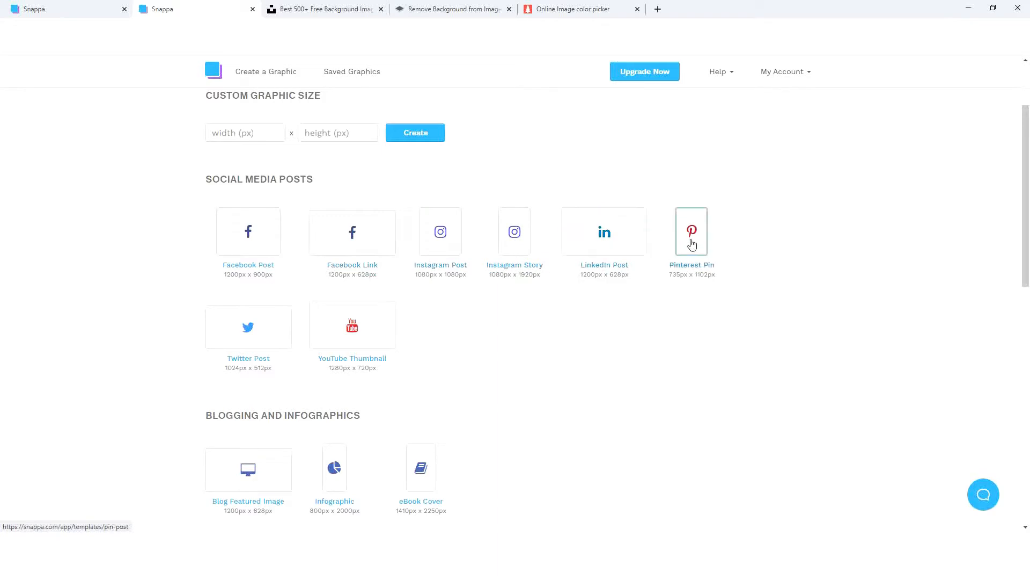
Choose the YouTube Channel Art preset size (2560px x 1440px) for a new graphic
{"action": "scroll", "coordinate": [206, 315], "scroll_direction": "down", "scroll_amount": 1}
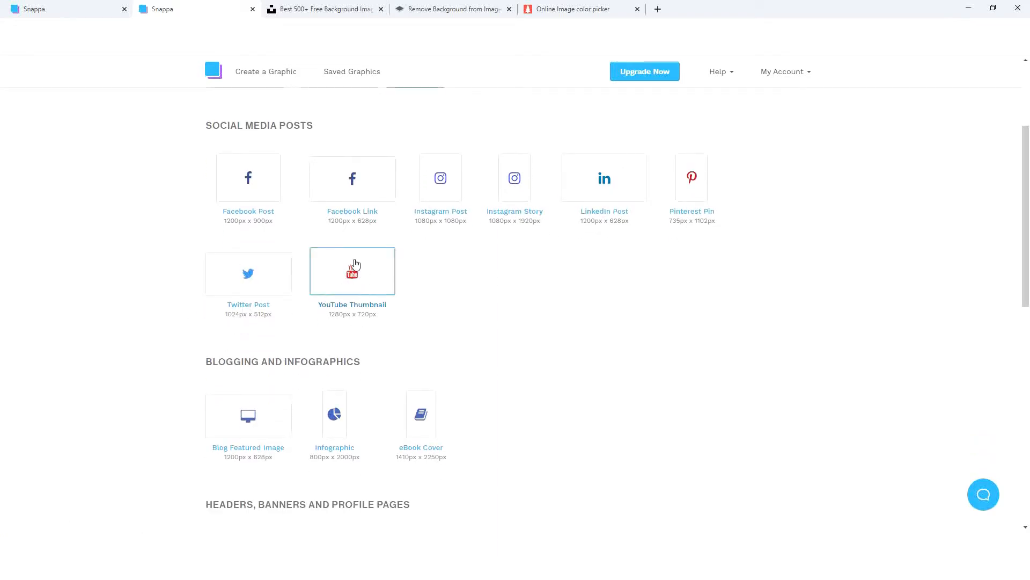
{"action": "scroll", "coordinate": [89, 373], "scroll_direction": "down", "scroll_amount": 2}
{"action": "scroll", "coordinate": [265, 242], "scroll_direction": "down", "scroll_amount": 1}
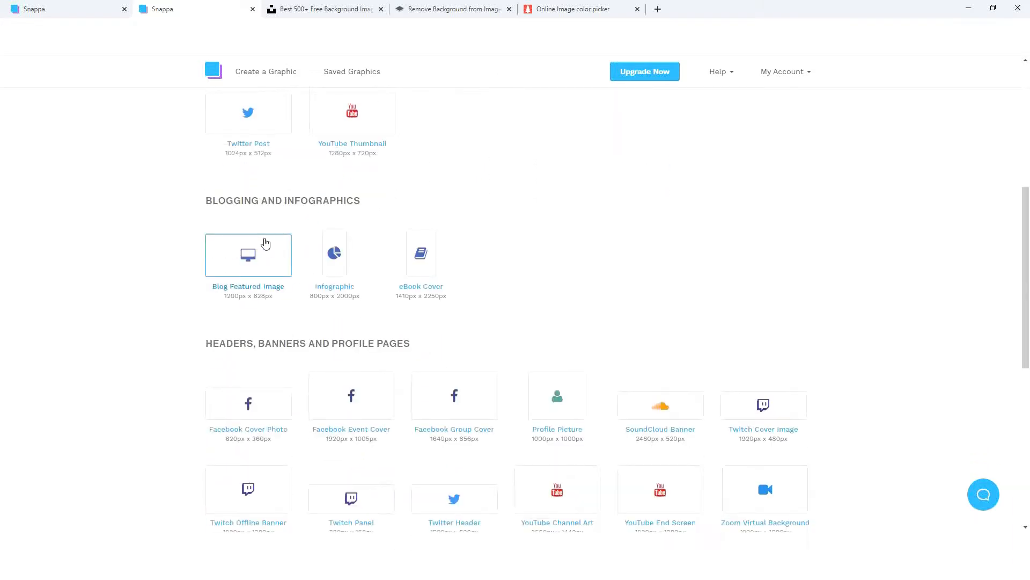
{"action": "scroll", "coordinate": [310, 293], "scroll_direction": "down", "scroll_amount": 3}
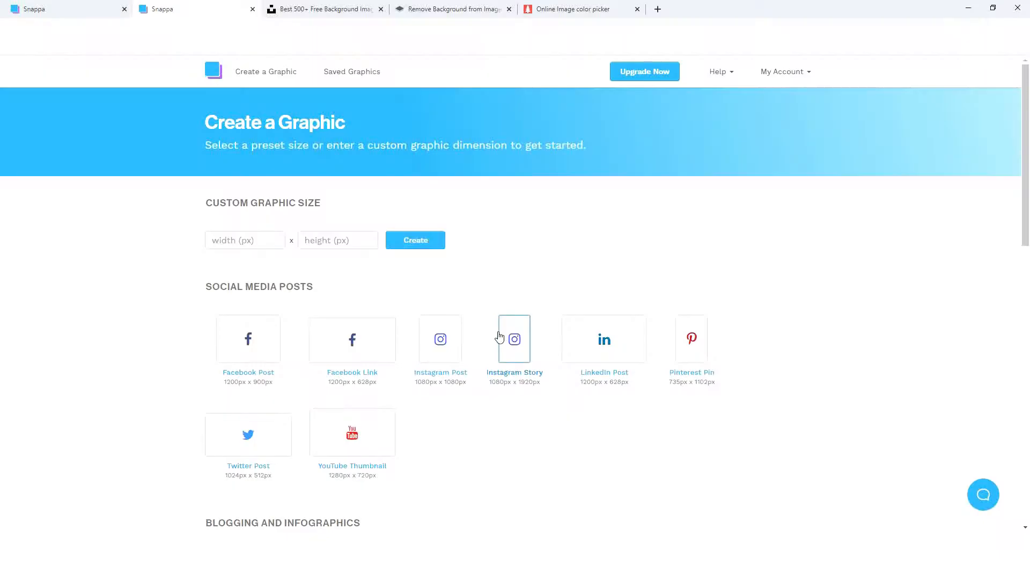
{"action": "scroll", "coordinate": [499, 336], "scroll_direction": "down", "scroll_amount": 10}
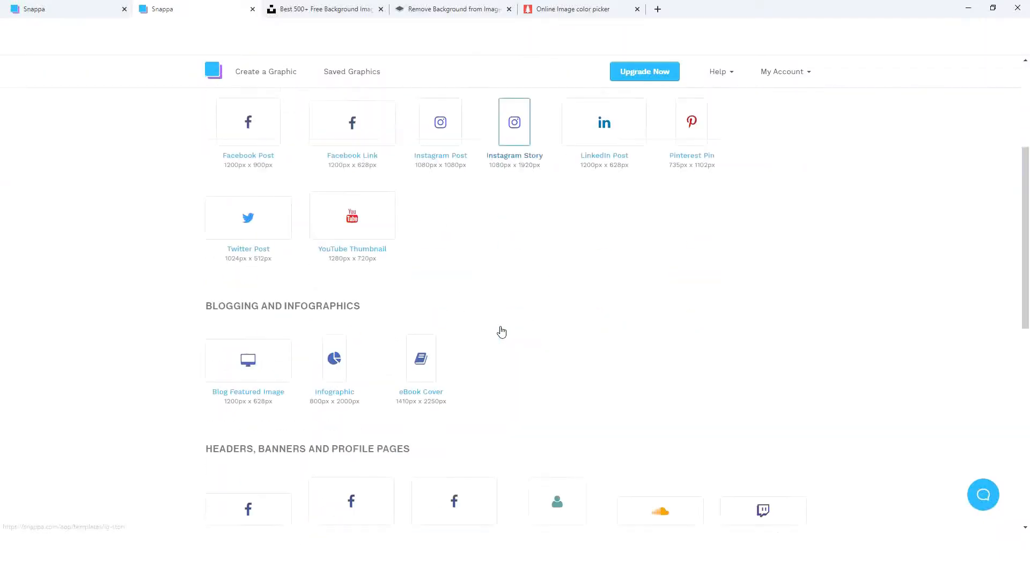
{"action": "scroll", "coordinate": [496, 329], "scroll_direction": "down", "scroll_amount": 2}
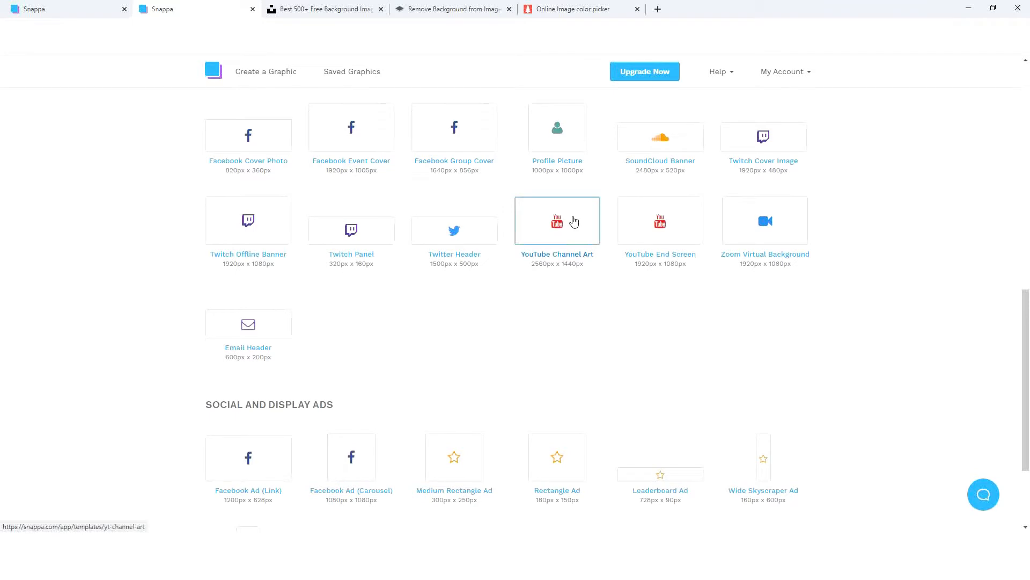
{"action": "left_click", "coordinate": [574, 221]}
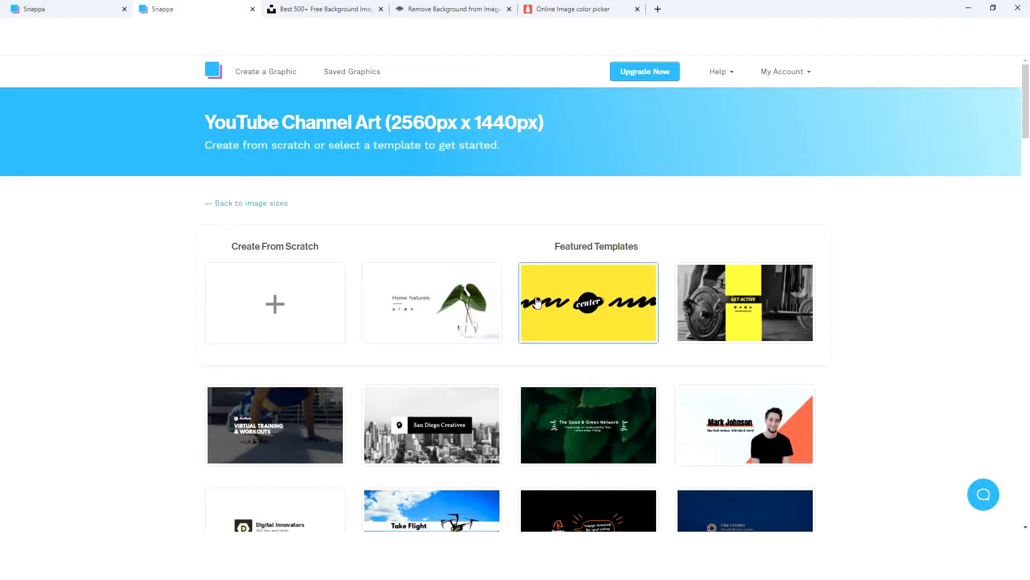
Look through the YouTube Channel Art templates, and start a blank design from scratch
{"action": "scroll", "coordinate": [762, 292], "scroll_direction": "down", "scroll_amount": 2}
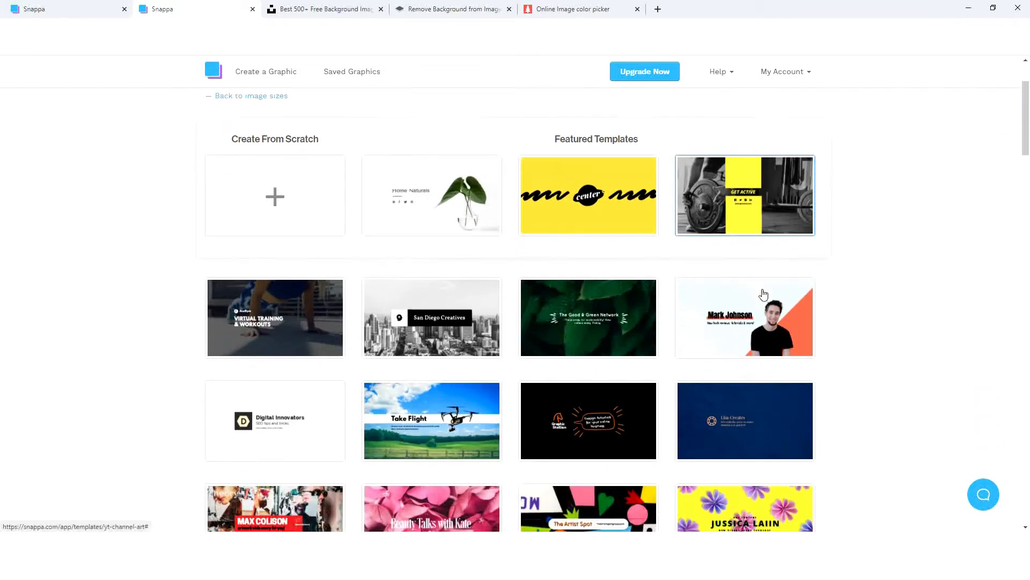
{"action": "scroll", "coordinate": [522, 297], "scroll_direction": "down", "scroll_amount": 1}
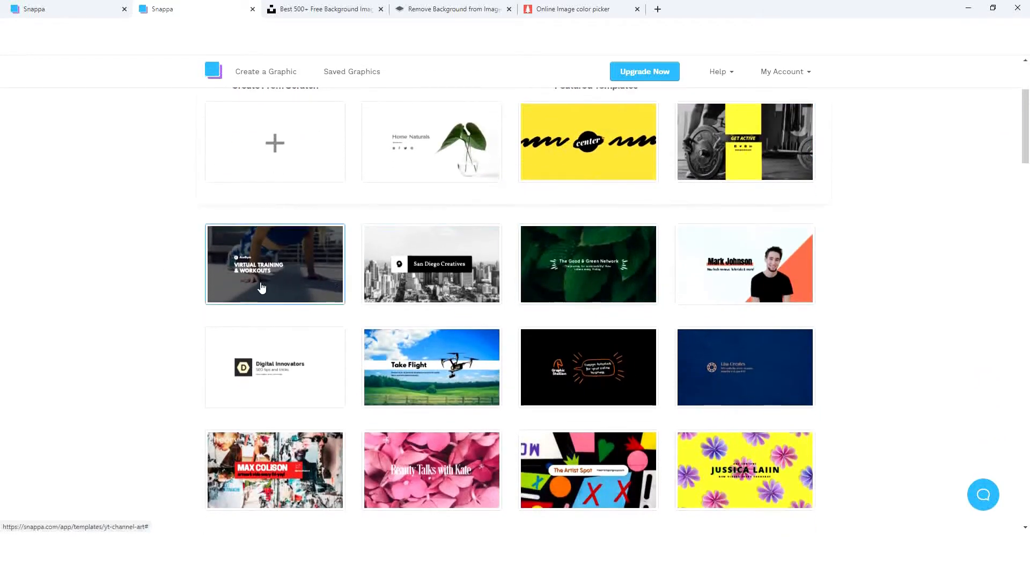
{"action": "scroll", "coordinate": [741, 294], "scroll_direction": "down", "scroll_amount": 2}
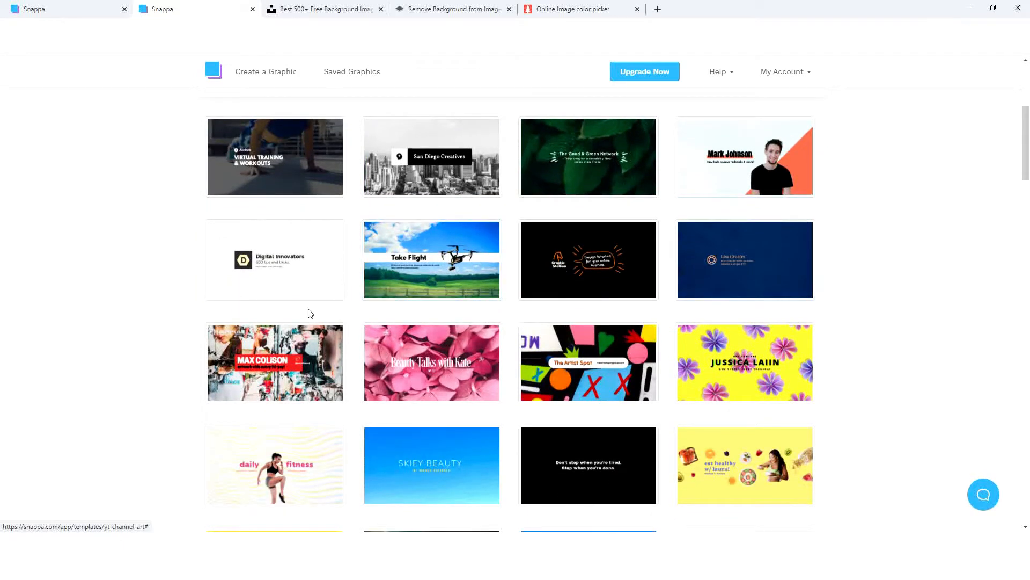
{"action": "scroll", "coordinate": [305, 314], "scroll_direction": "down", "scroll_amount": 2}
{"action": "scroll", "coordinate": [729, 304], "scroll_direction": "down", "scroll_amount": 2}
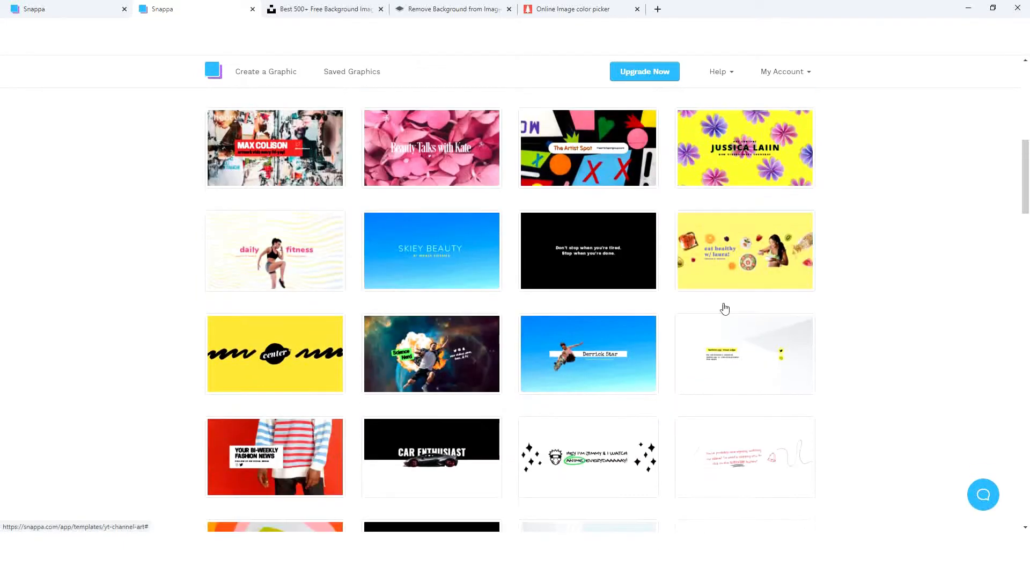
{"action": "scroll", "coordinate": [390, 336], "scroll_direction": "down", "scroll_amount": 3}
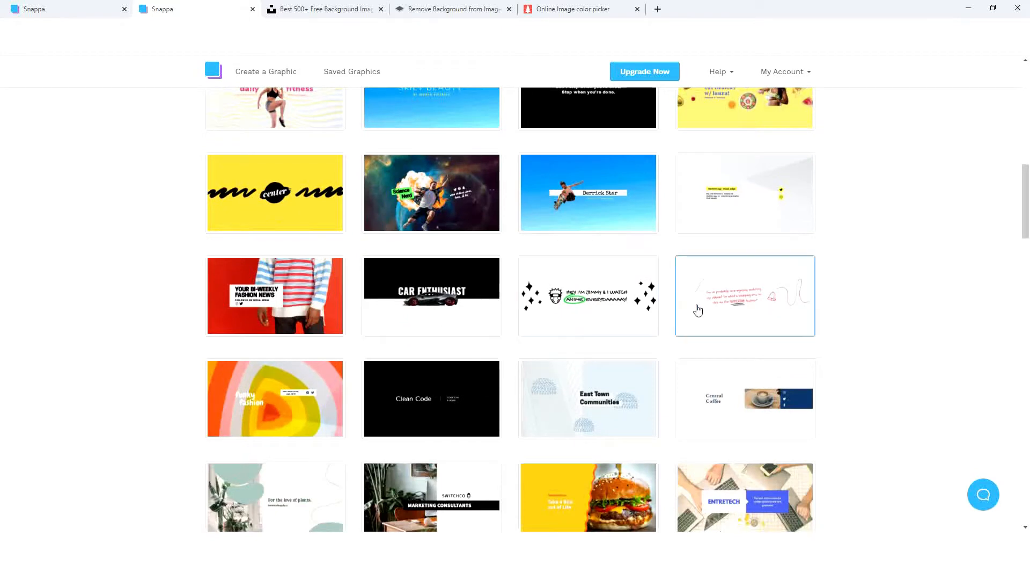
{"action": "scroll", "coordinate": [723, 324], "scroll_direction": "down", "scroll_amount": 4}
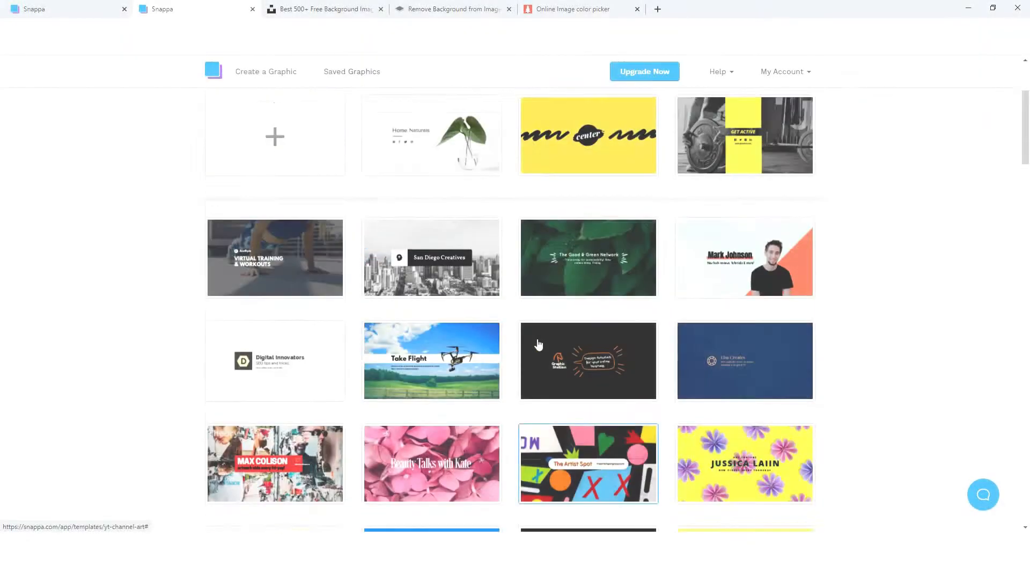
{"action": "scroll", "coordinate": [534, 340], "scroll_direction": "up", "scroll_amount": 3}
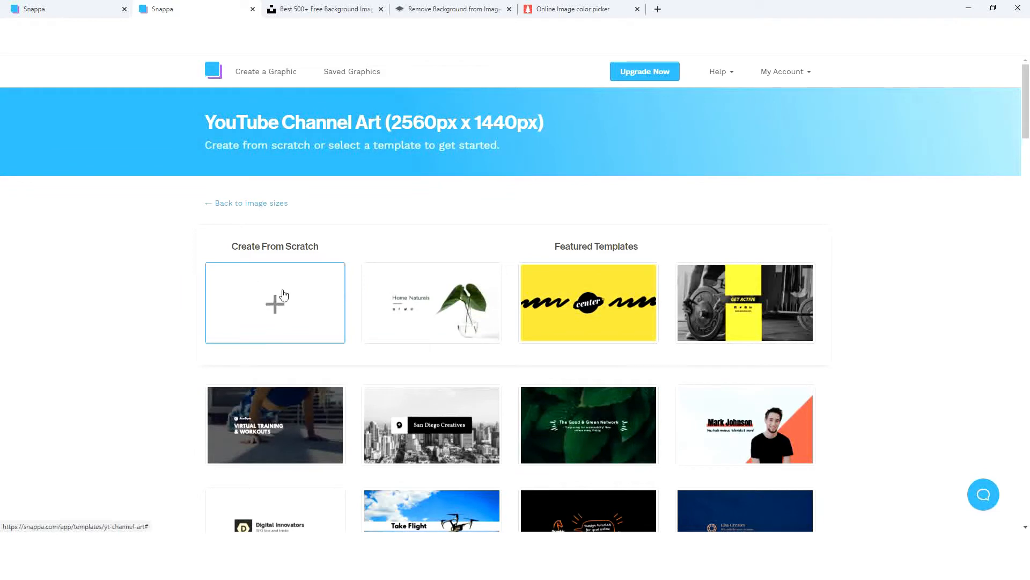
{"action": "left_click", "coordinate": [272, 289]}
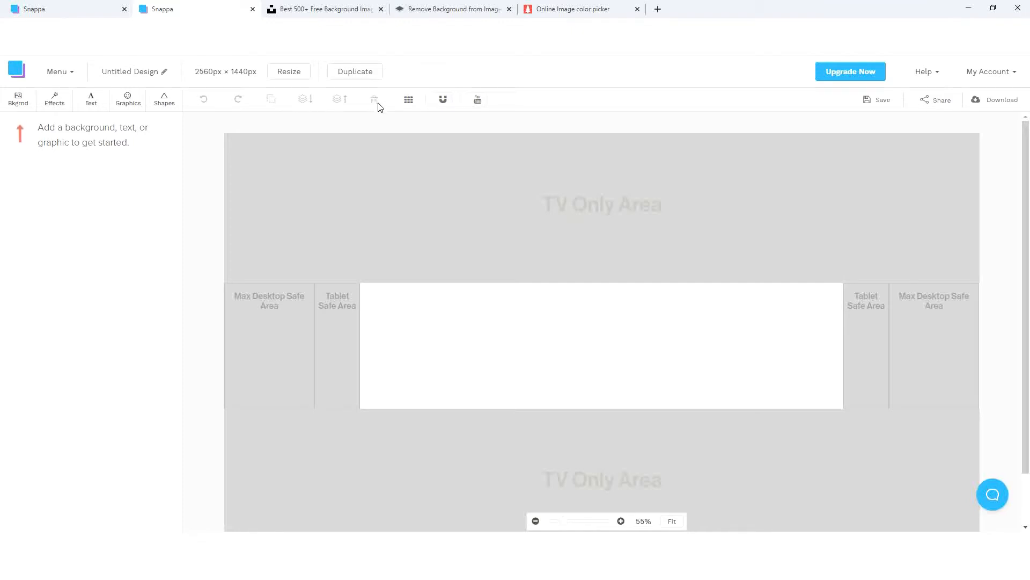
Toggle the grid and the safe zone overlay to compare the canvas views, leaving the grid off and the safe zone shown
{"action": "left_click", "coordinate": [409, 101]}
{"action": "left_click", "coordinate": [409, 101]}
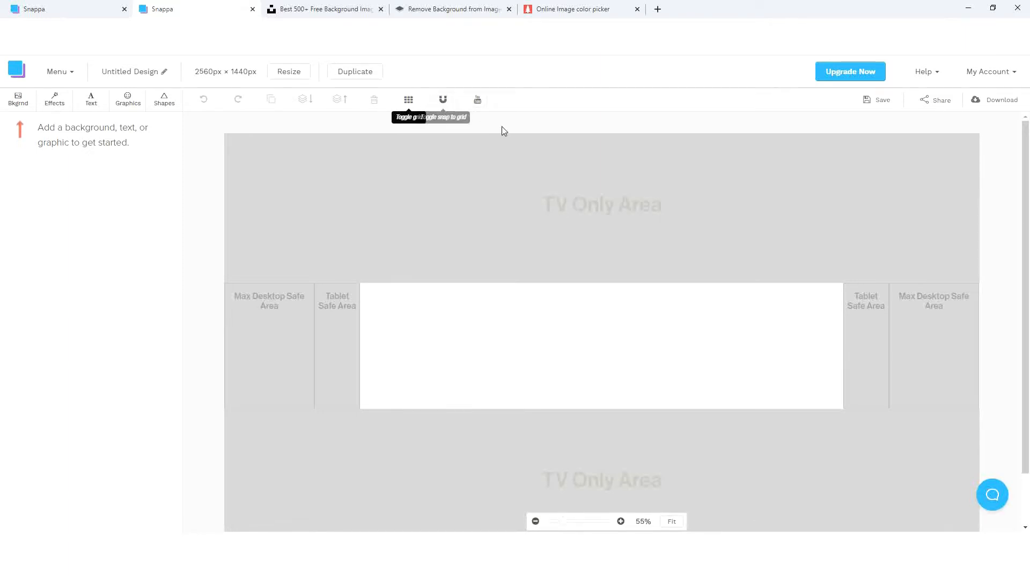
{"action": "left_click", "coordinate": [478, 101]}
{"action": "left_click", "coordinate": [478, 101]}
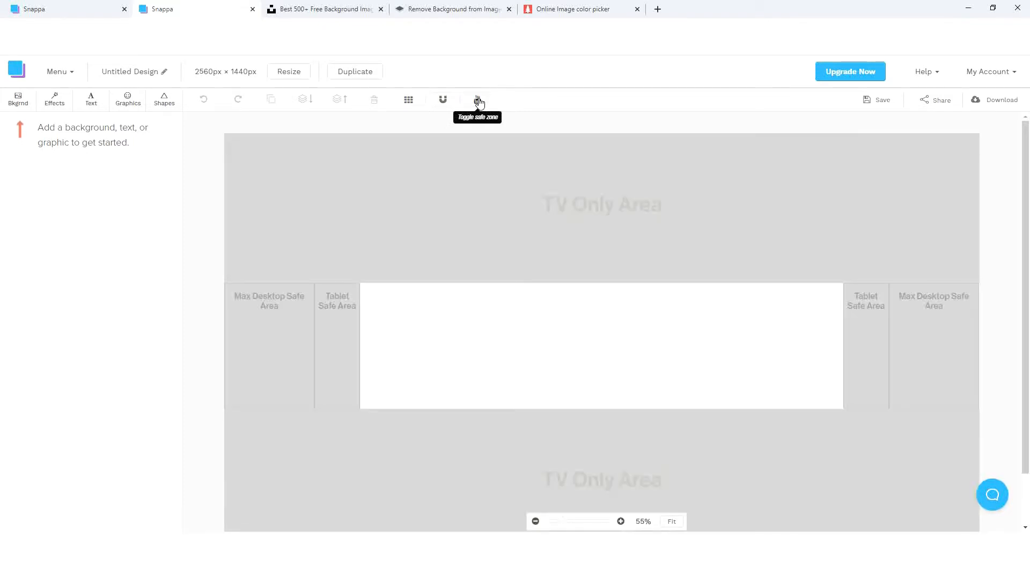
{"action": "left_click", "coordinate": [478, 100]}
{"action": "left_click", "coordinate": [478, 101]}
{"action": "left_click", "coordinate": [478, 101]}
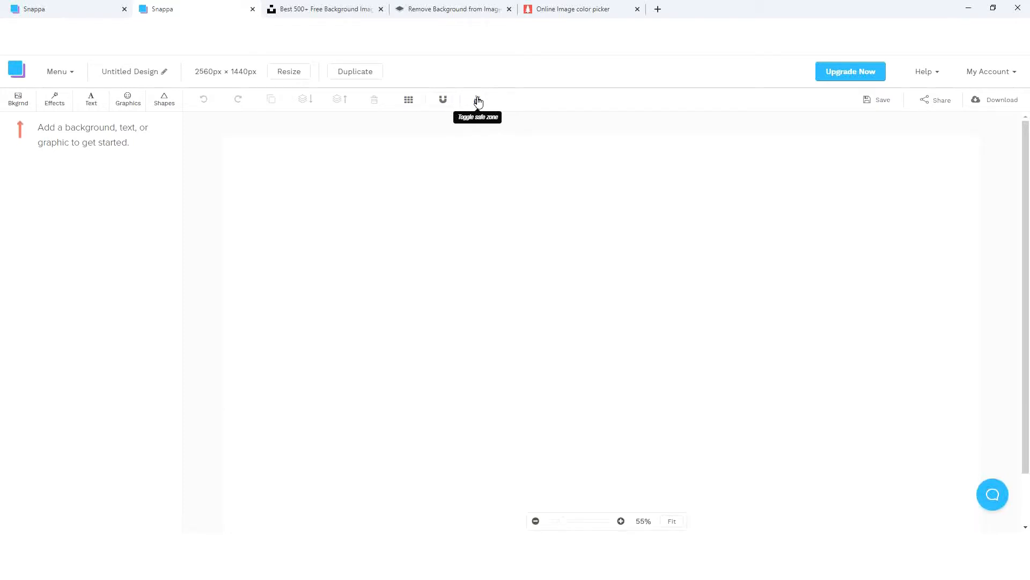
{"action": "left_click", "coordinate": [478, 101]}
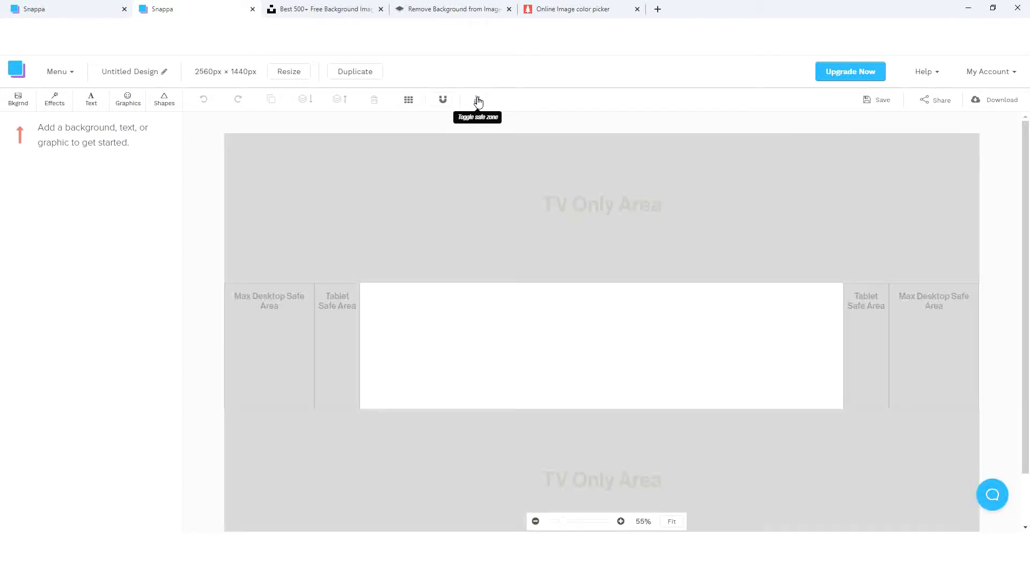
Browse the stock background photos and show the uploaded background images
{"action": "left_click", "coordinate": [17, 109]}
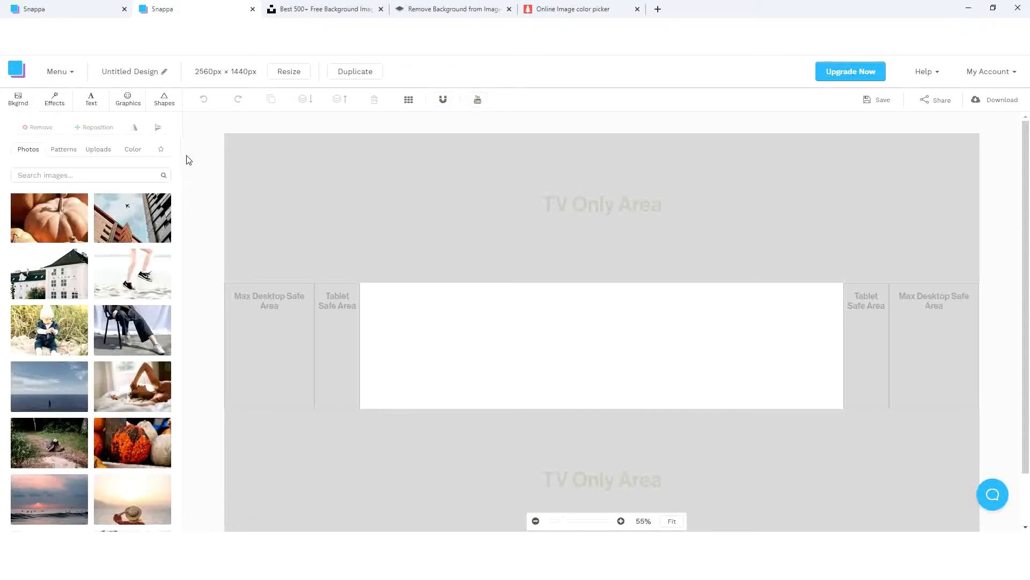
{"action": "scroll", "coordinate": [89, 241], "scroll_direction": "down", "scroll_amount": 2}
{"action": "scroll", "coordinate": [90, 241], "scroll_direction": "down", "scroll_amount": 10}
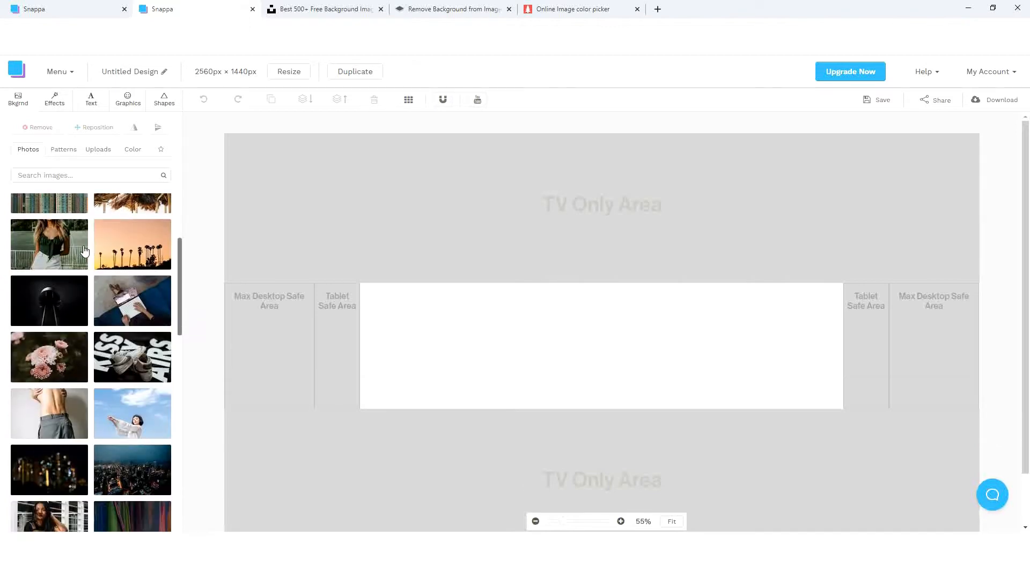
{"action": "scroll", "coordinate": [88, 253], "scroll_direction": "down", "scroll_amount": 2}
{"action": "scroll", "coordinate": [88, 254], "scroll_direction": "up", "scroll_amount": 12}
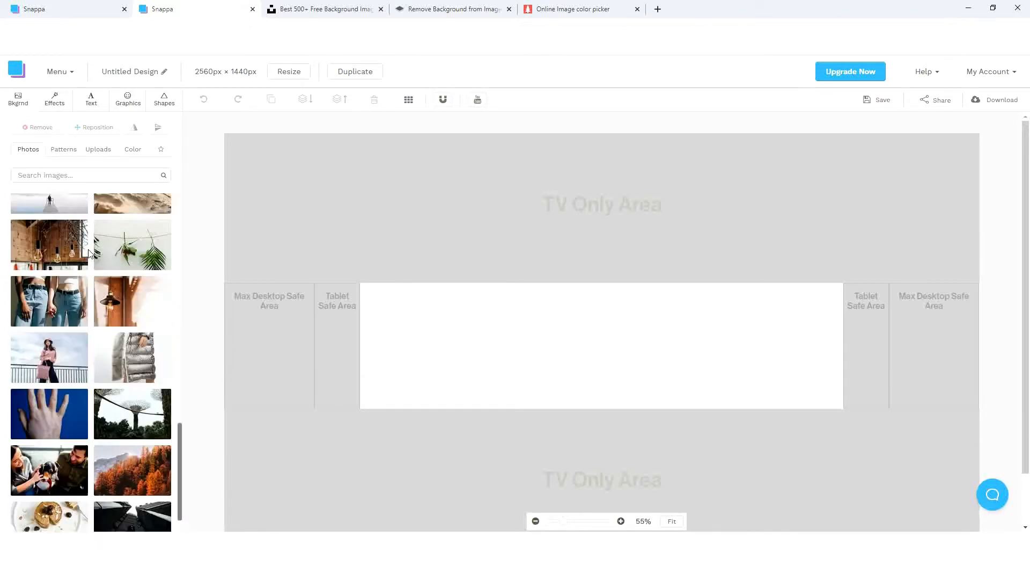
{"action": "left_click", "coordinate": [99, 150]}
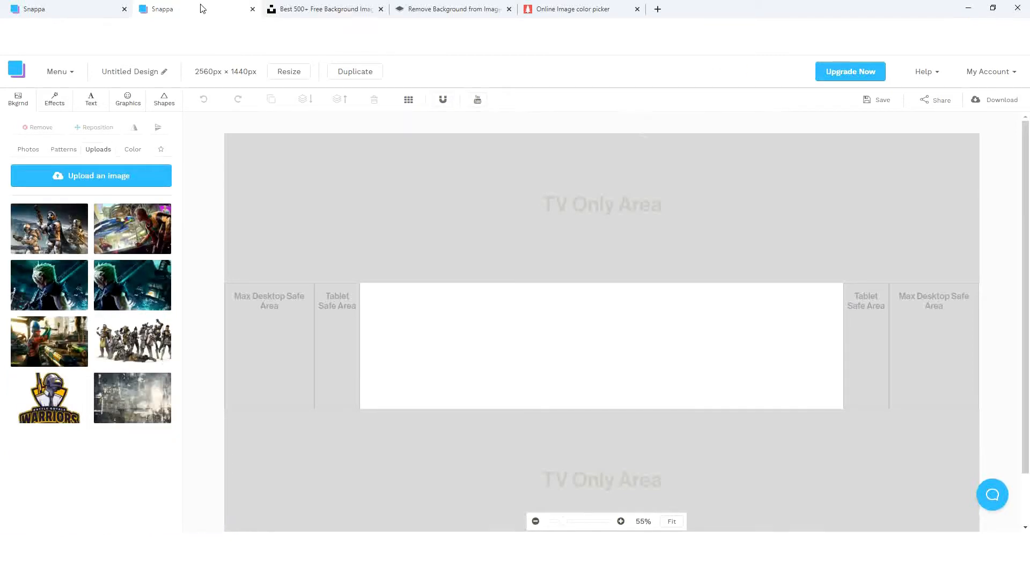
Switch to Unsplash, view the grey distressed wall texture photo at full size, and return to the Snappa design
{"action": "left_click", "coordinate": [313, 12]}
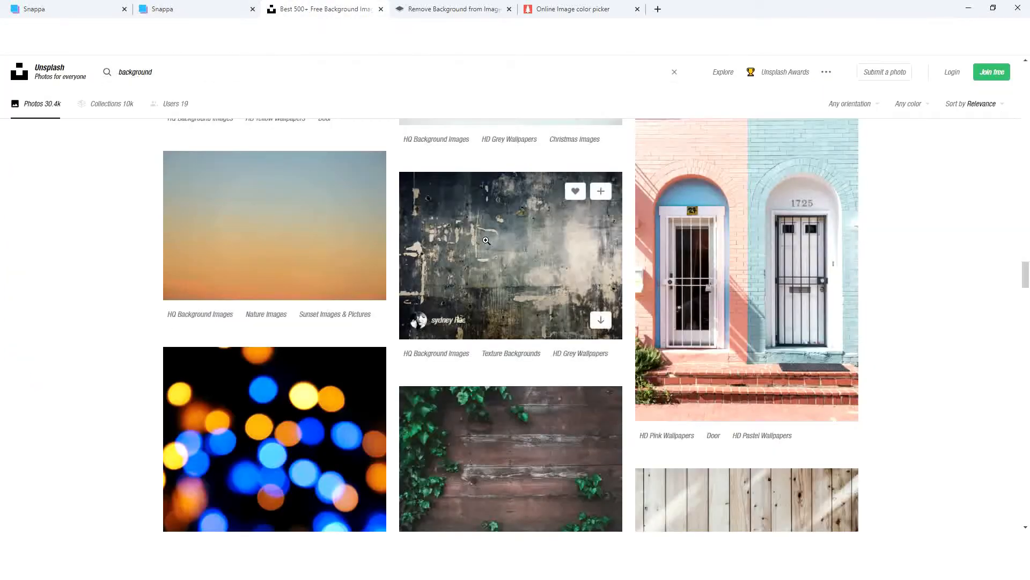
{"action": "left_click", "coordinate": [505, 234]}
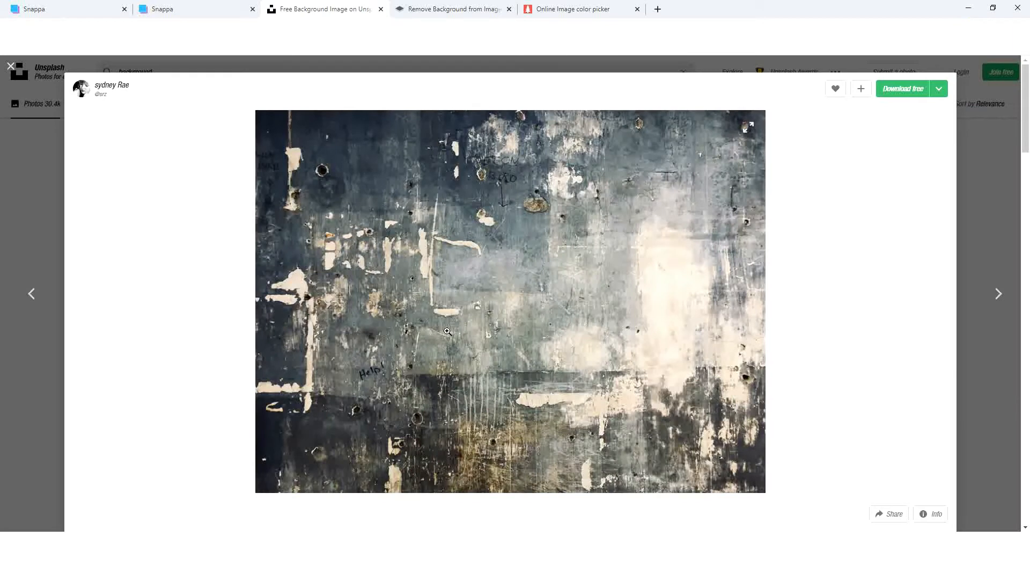
{"action": "key", "text": "Escape"}
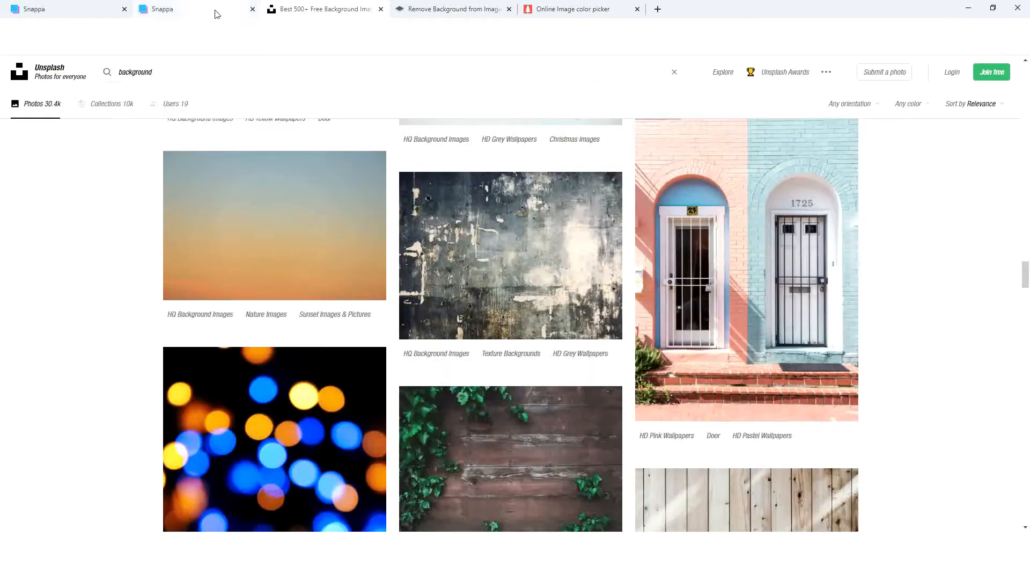
{"action": "left_click", "coordinate": [213, 10]}
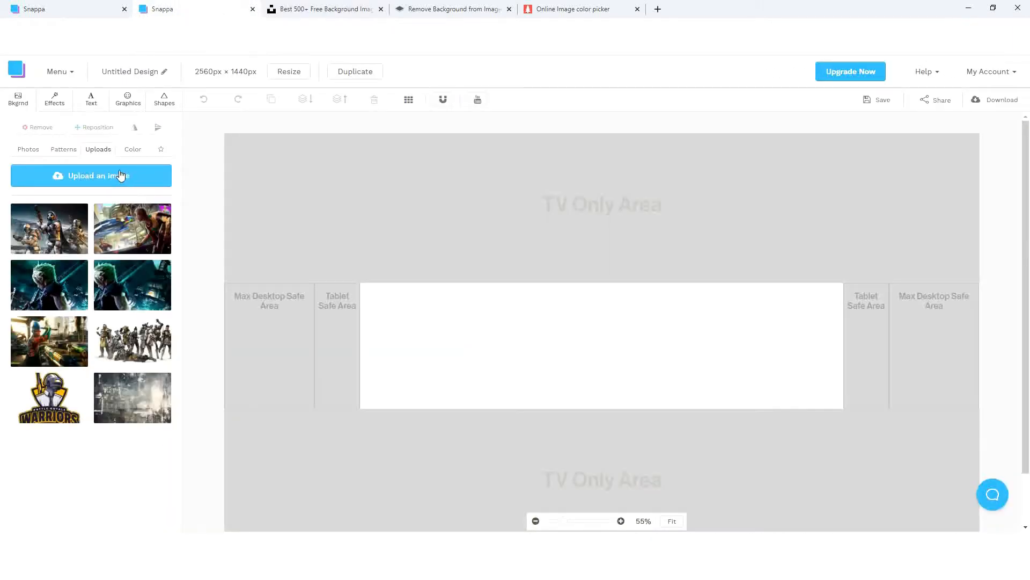
{"action": "left_click", "coordinate": [112, 182]}
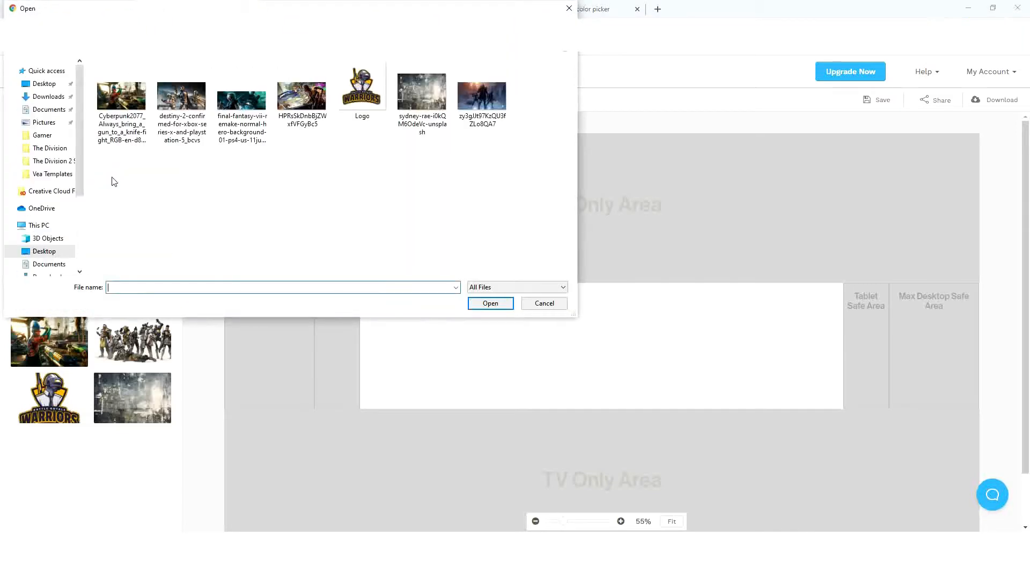
{"action": "left_click", "coordinate": [430, 99]}
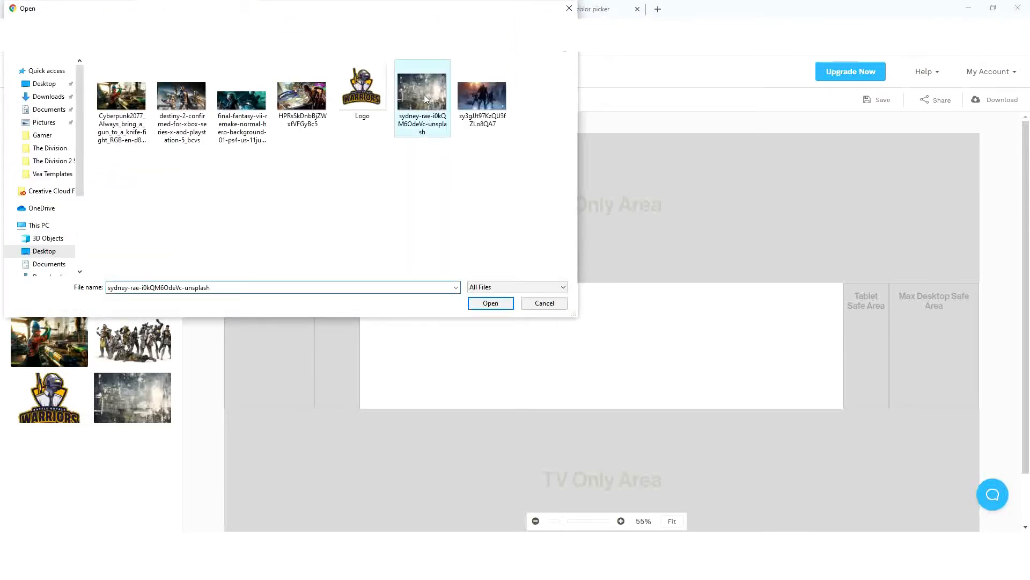
{"action": "left_click", "coordinate": [554, 308]}
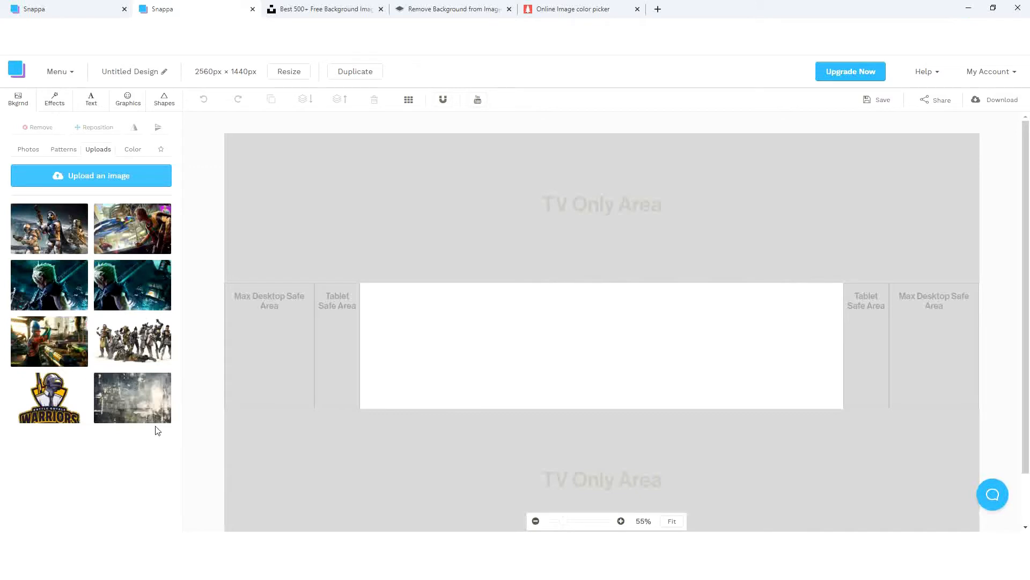
Apply the uploaded grey distressed wall texture as the background and preview it with the safe zone overlay hidden, restoring the overlay
{"action": "left_click", "coordinate": [125, 388]}
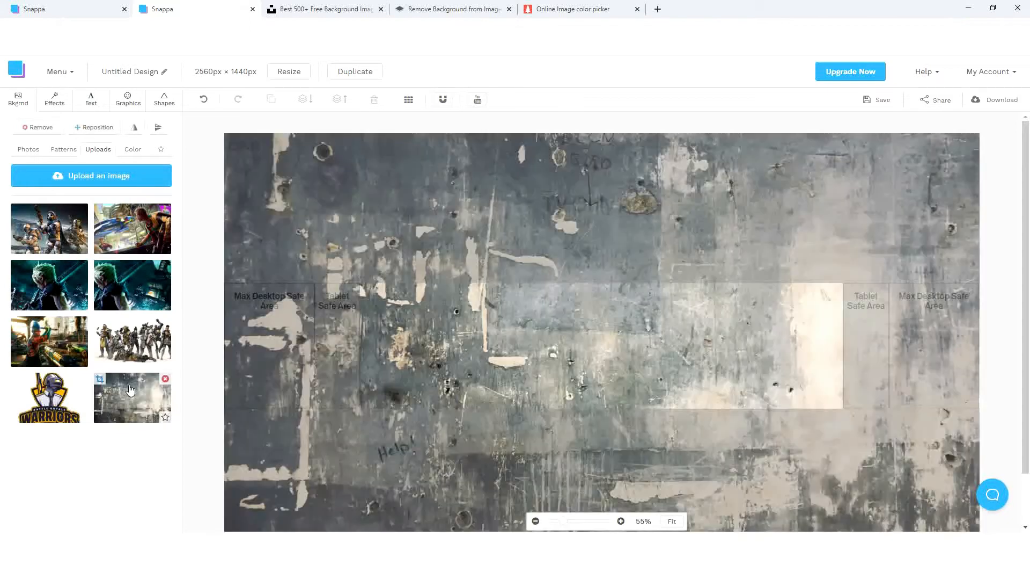
{"action": "scroll", "coordinate": [617, 305], "scroll_direction": "down", "scroll_amount": 1}
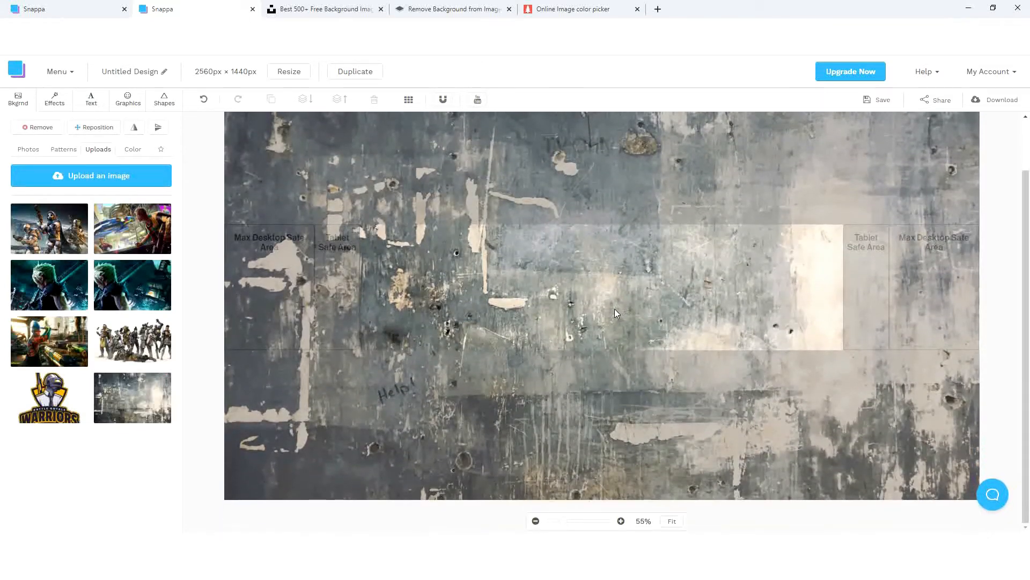
{"action": "scroll", "coordinate": [615, 312], "scroll_direction": "up", "scroll_amount": 1}
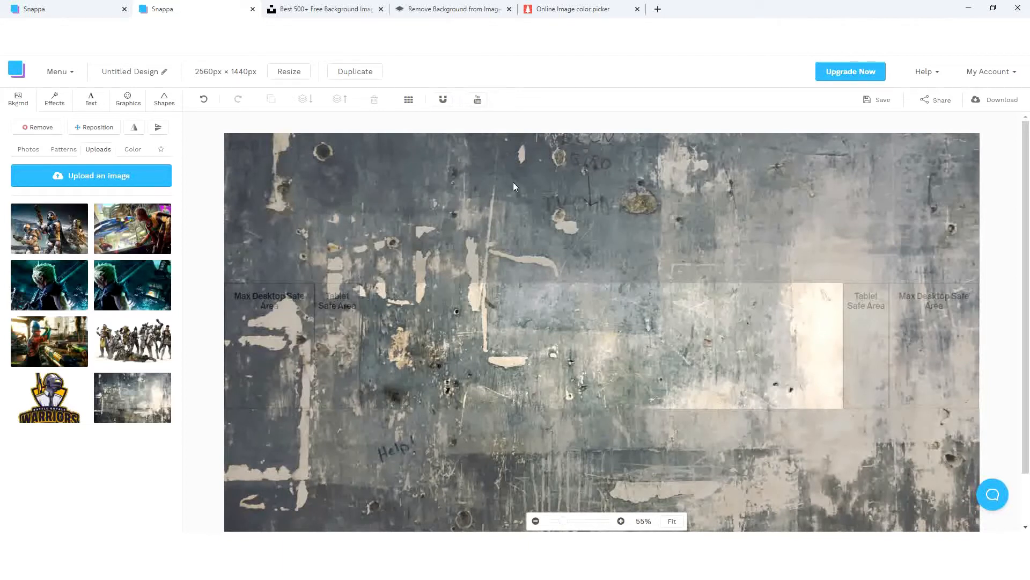
{"action": "left_click", "coordinate": [476, 103]}
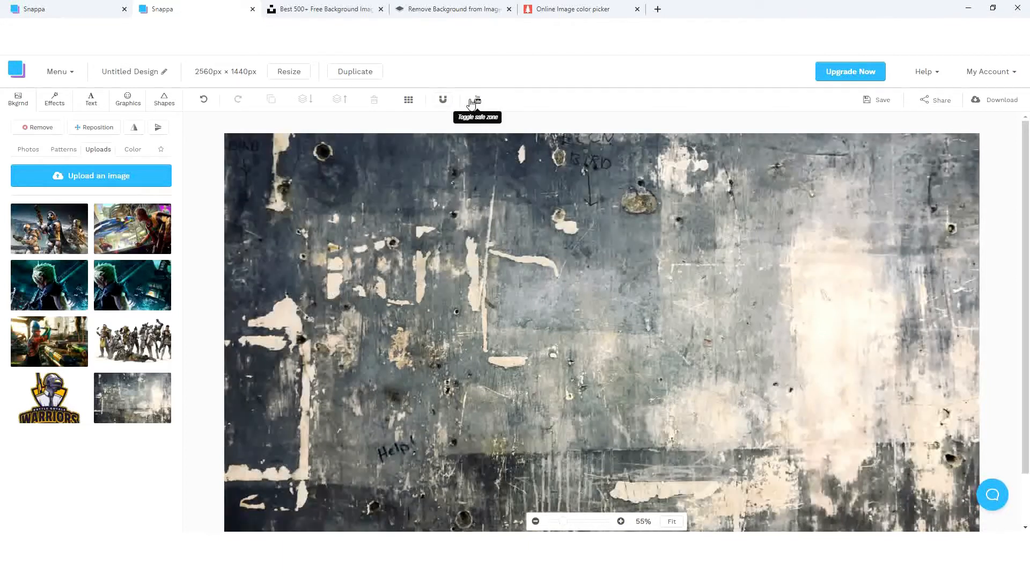
{"action": "left_click", "coordinate": [476, 102]}
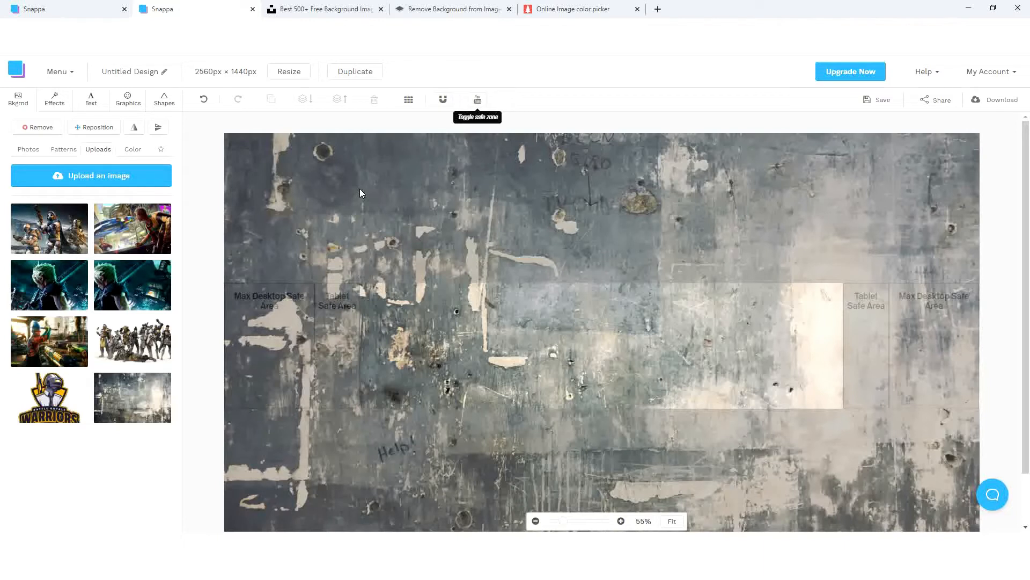
Add a solid rectangle and stretch it to fill the desktop safe area band across the full canvas width
{"action": "left_click", "coordinate": [165, 100]}
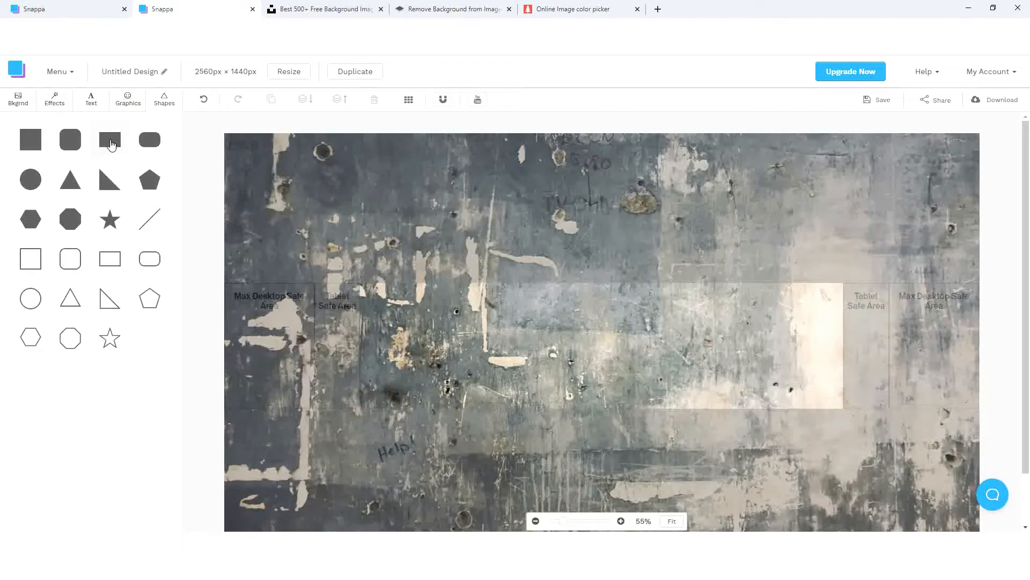
{"action": "left_click", "coordinate": [110, 140]}
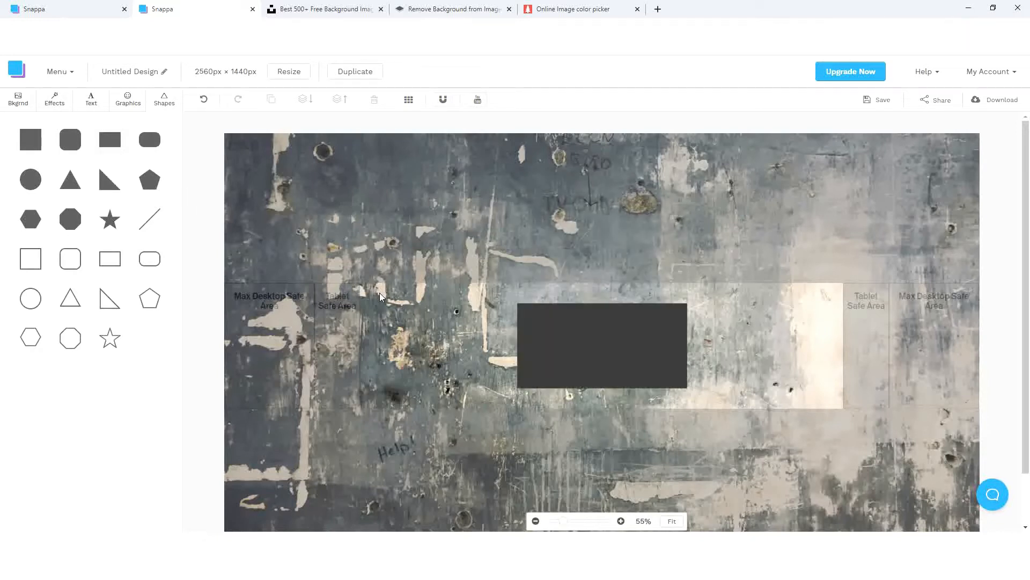
{"action": "left_click", "coordinate": [530, 325]}
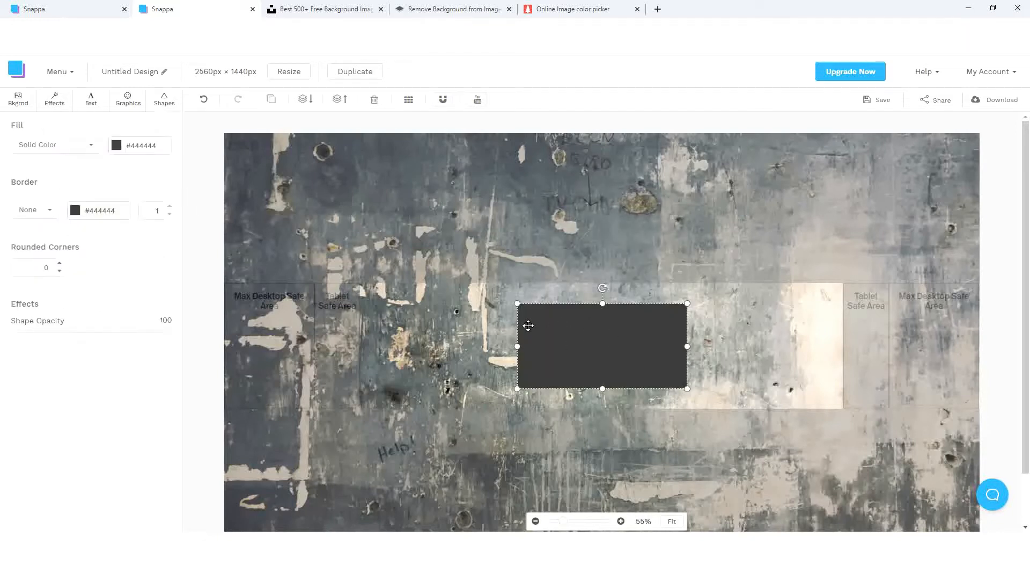
{"action": "left_click_drag", "start_coordinate": [602, 303], "coordinate": [601, 283]}
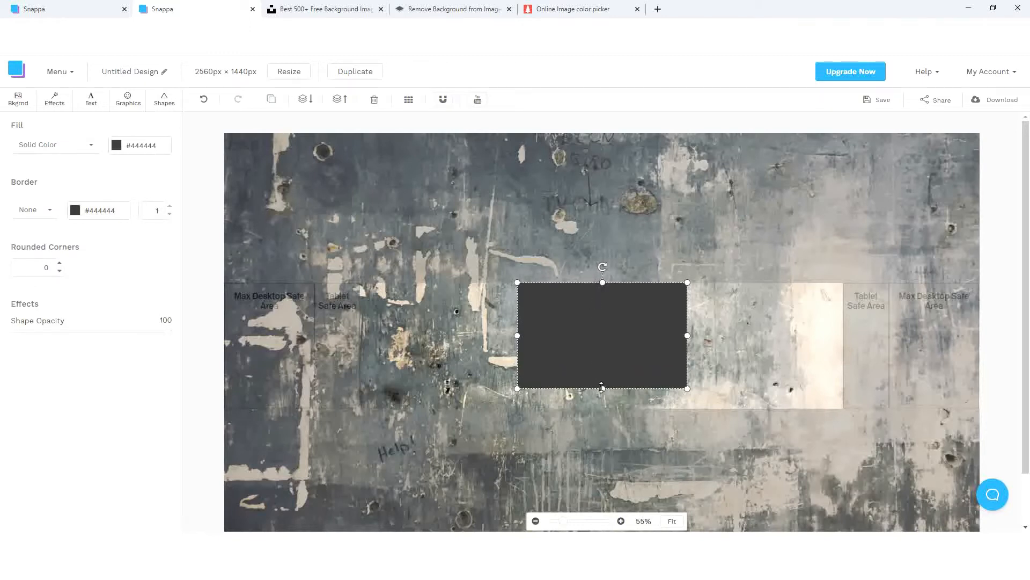
{"action": "left_click_drag", "start_coordinate": [601, 387], "coordinate": [601, 406]}
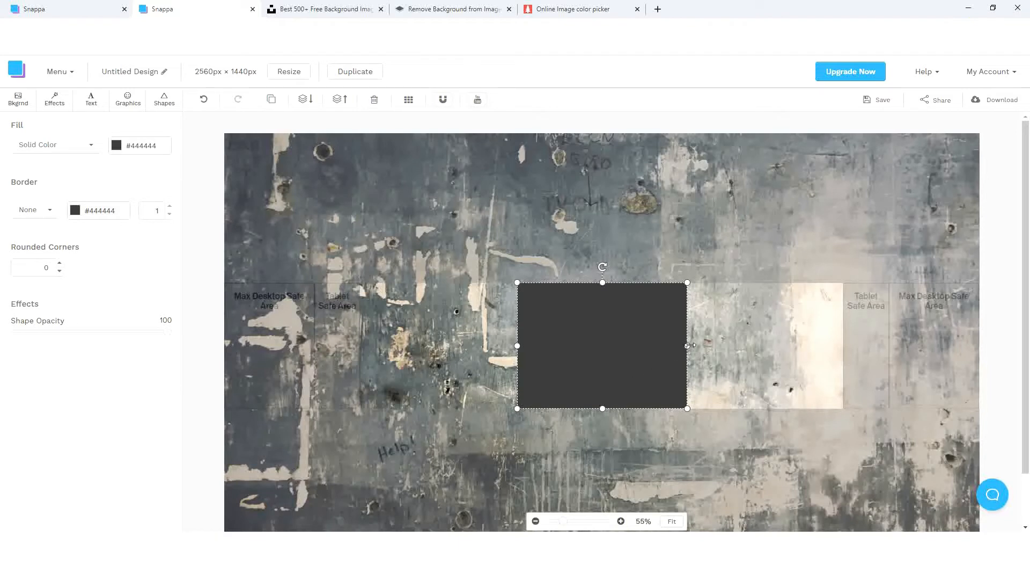
{"action": "left_click_drag", "start_coordinate": [687, 345], "coordinate": [978, 342]}
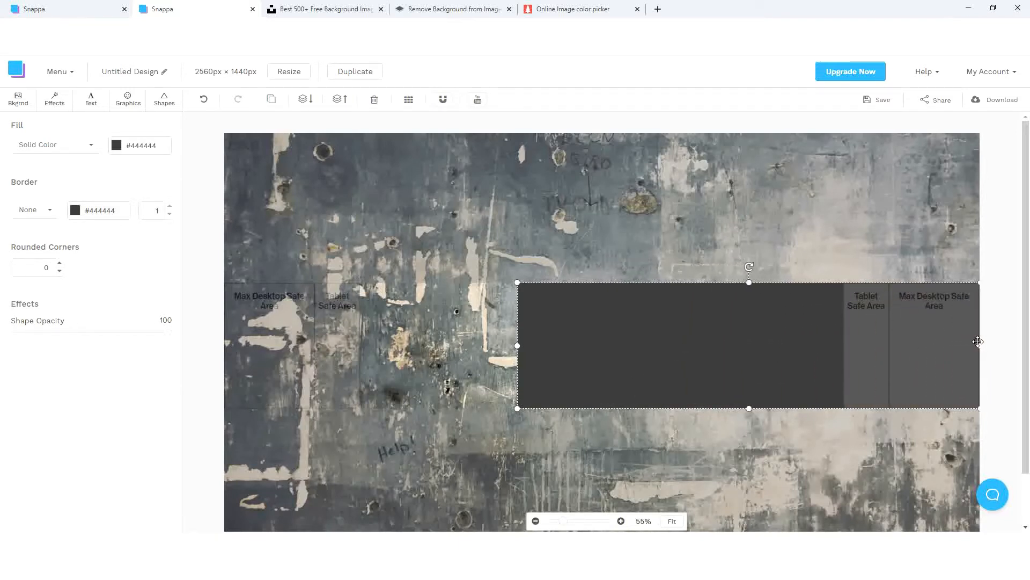
{"action": "left_click_drag", "start_coordinate": [518, 345], "coordinate": [218, 314]}
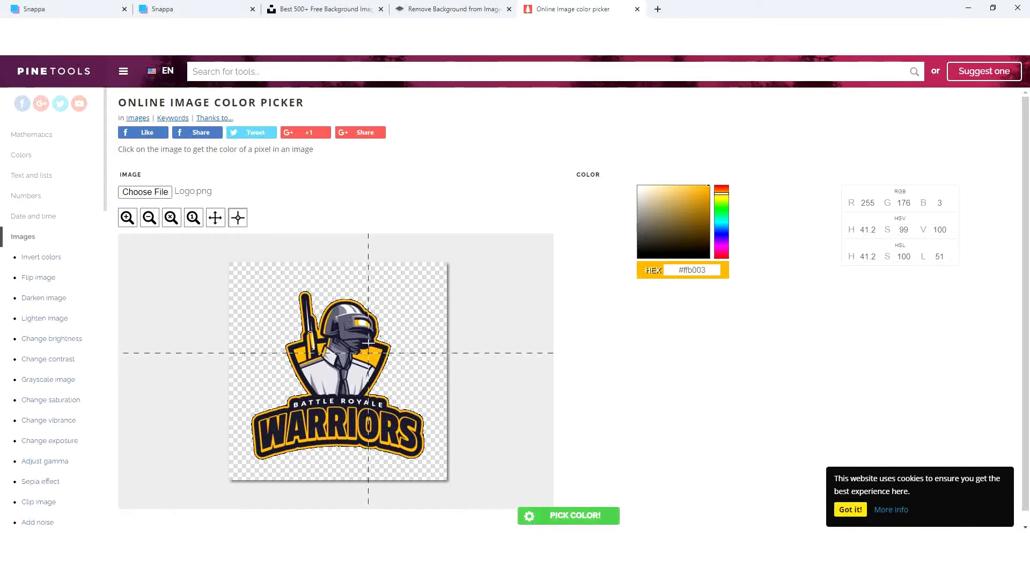
Sample the light grey #d8d7dc from the shirt in the logo image and copy its hex code
{"action": "left_click", "coordinate": [341, 413]}
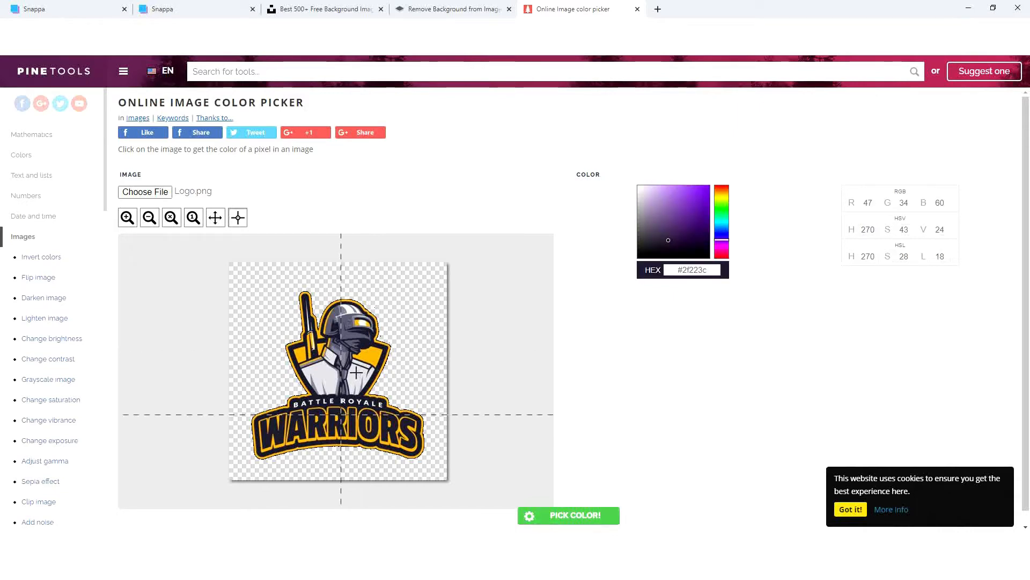
{"action": "left_click", "coordinate": [355, 371]}
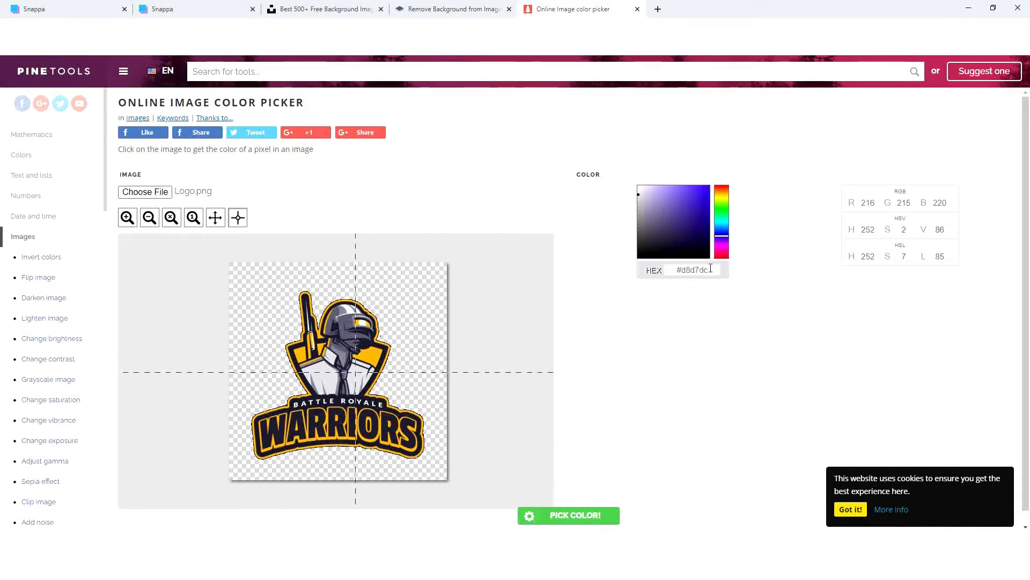
{"action": "left_click_drag", "start_coordinate": [711, 268], "coordinate": [676, 270]}
{"action": "right_click", "coordinate": [681, 273]}
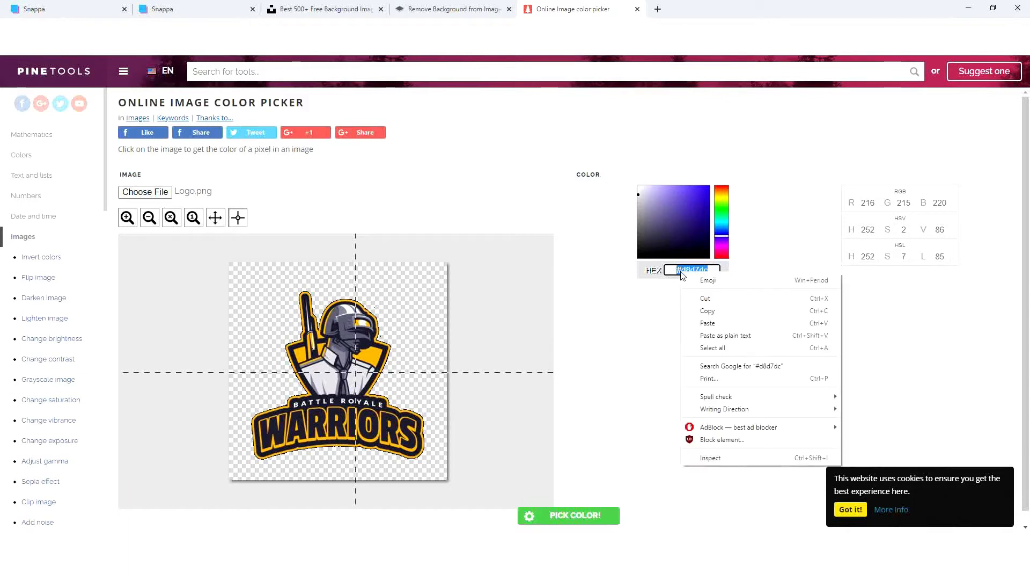
{"action": "left_click", "coordinate": [707, 311]}
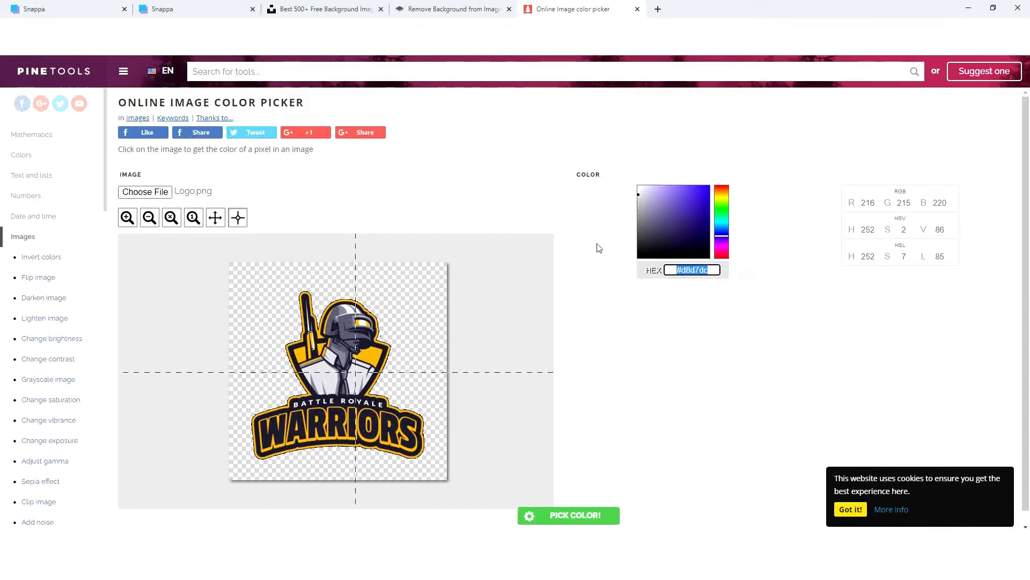
Return to the Snappa design and fill the wide rectangle with the copied #d8d7dc, keeping its border set to None
{"action": "left_click", "coordinate": [189, 11]}
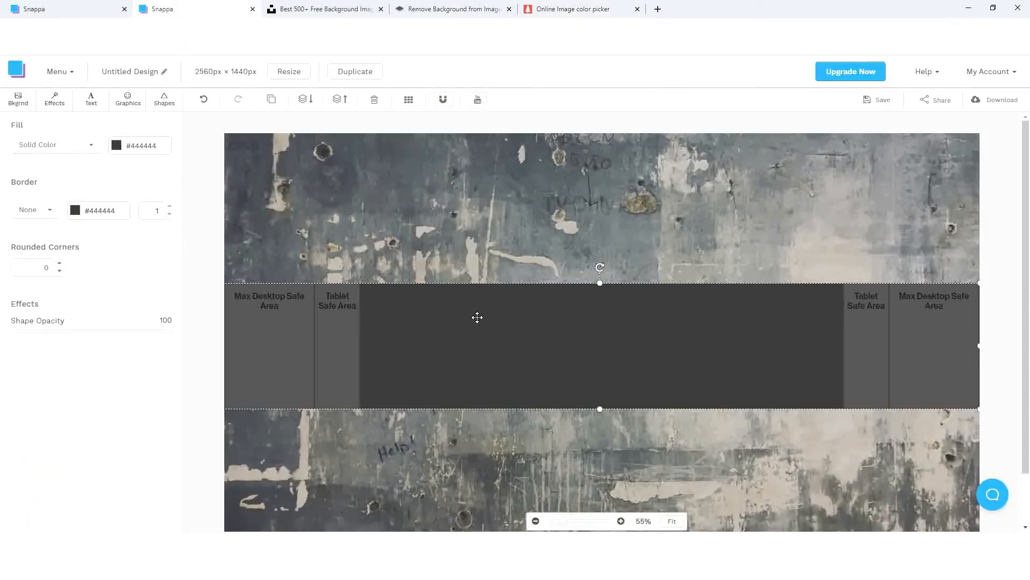
{"action": "left_click_drag", "start_coordinate": [161, 151], "coordinate": [121, 150]}
{"action": "key", "text": "ctrl+v"}
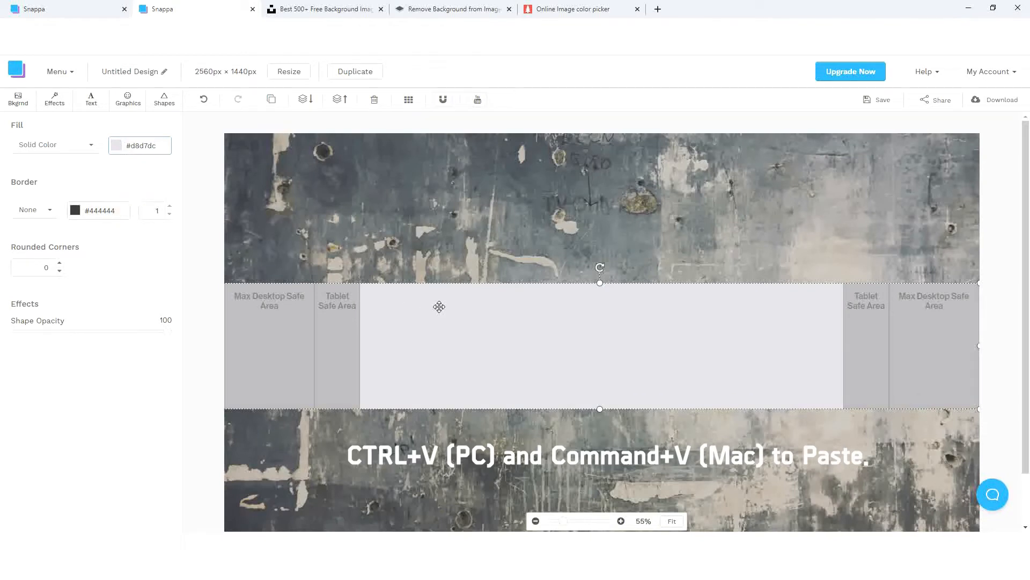
{"action": "left_click", "coordinate": [49, 215]}
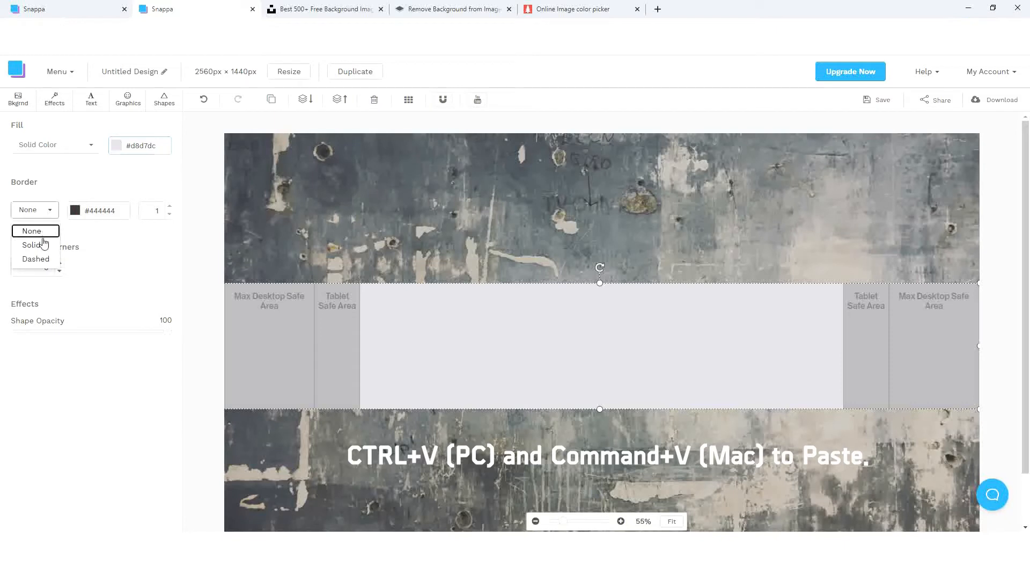
{"action": "left_click", "coordinate": [41, 235]}
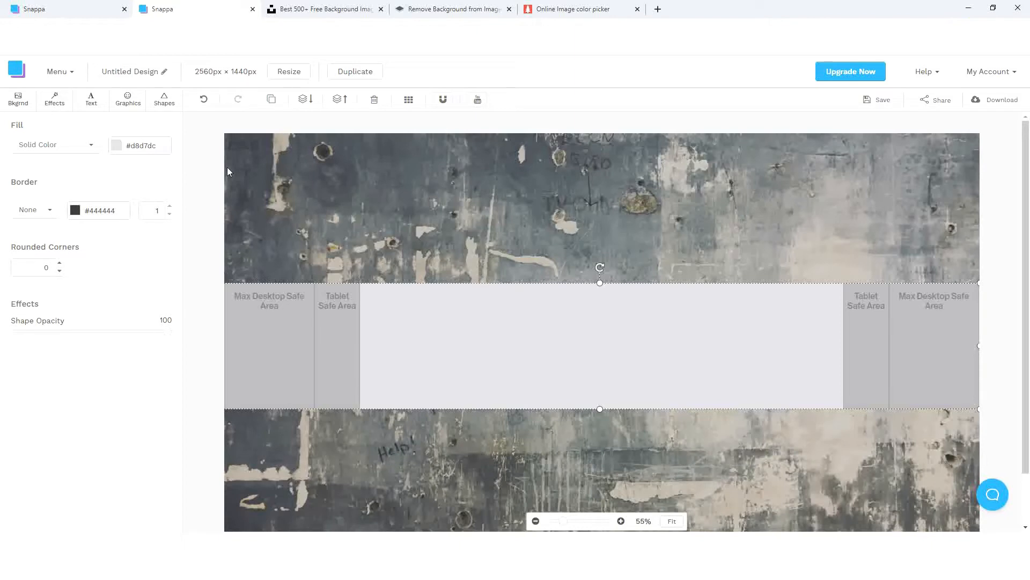
Add a second solid rectangle and reshape it into a thin strip spanning the canvas width along the grey band's upper edge
{"action": "left_click", "coordinate": [165, 103]}
{"action": "left_click", "coordinate": [116, 142]}
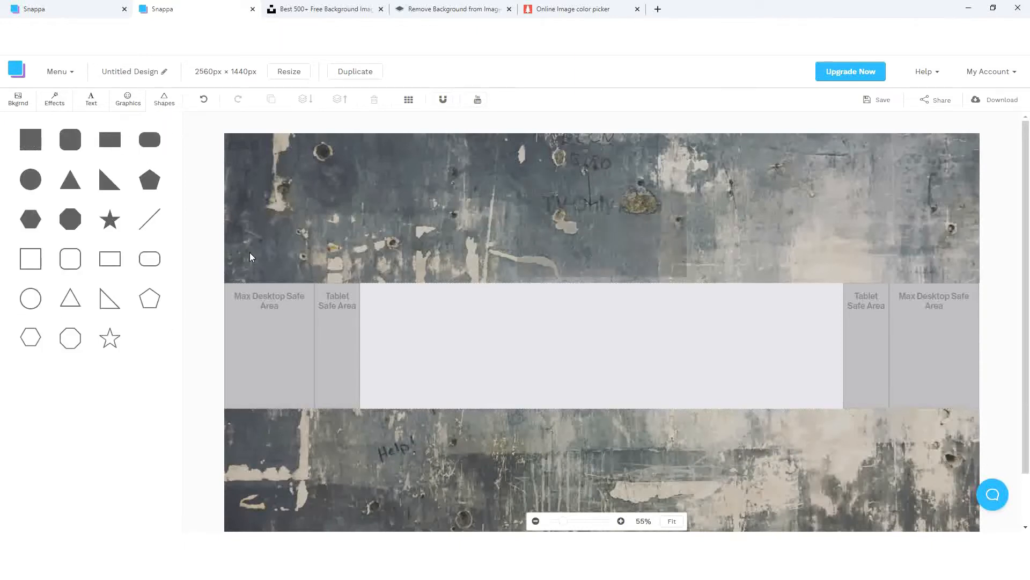
{"action": "left_click", "coordinate": [612, 373]}
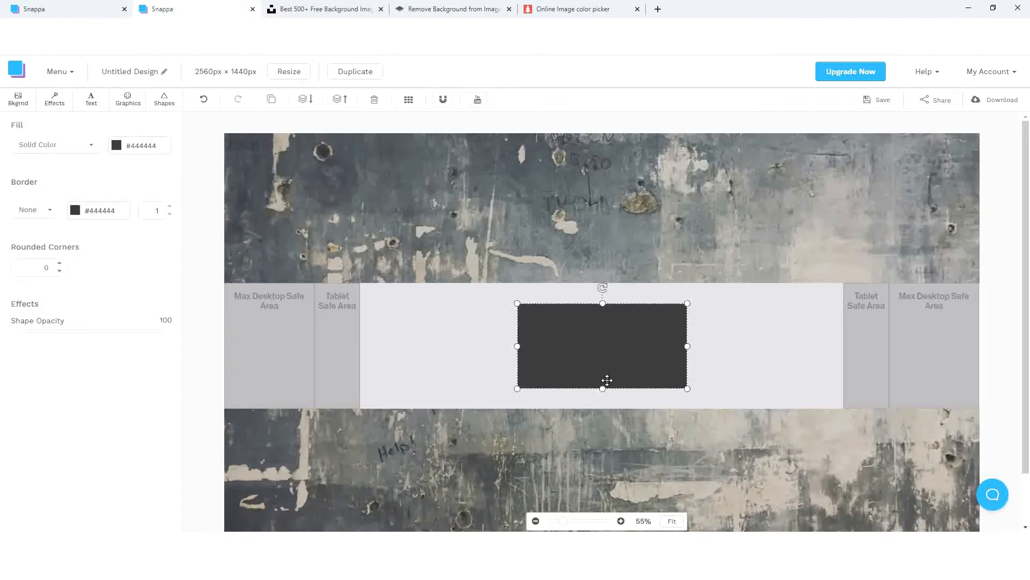
{"action": "left_click_drag", "start_coordinate": [603, 388], "coordinate": [622, 289]}
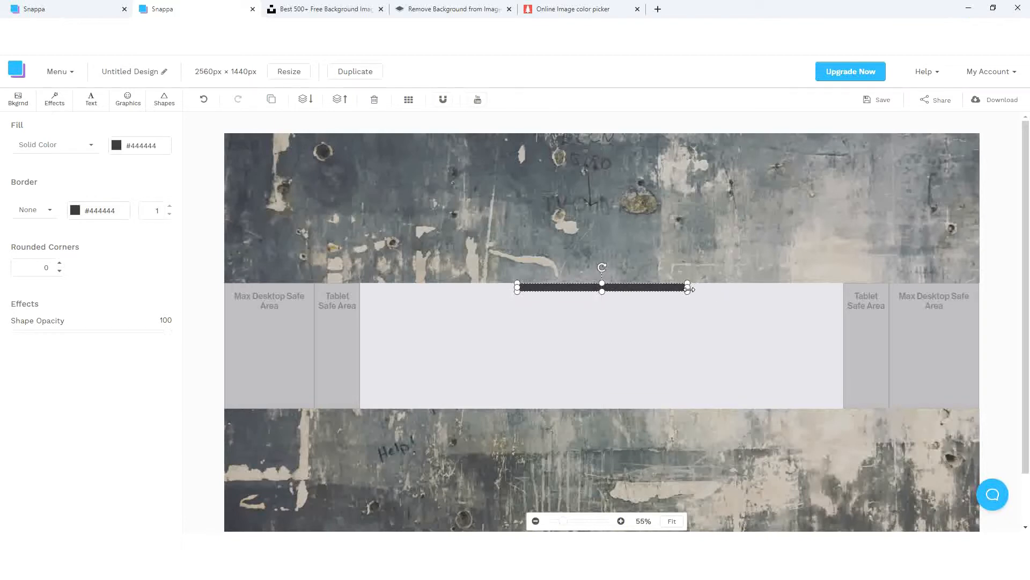
{"action": "left_click_drag", "start_coordinate": [689, 288], "coordinate": [978, 300]}
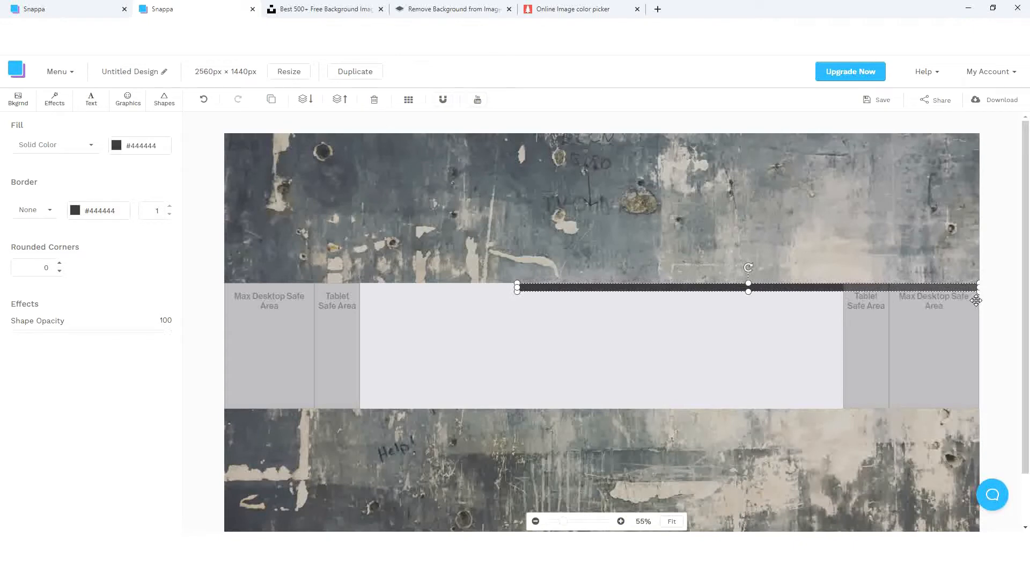
{"action": "left_click_drag", "start_coordinate": [517, 289], "coordinate": [219, 287]}
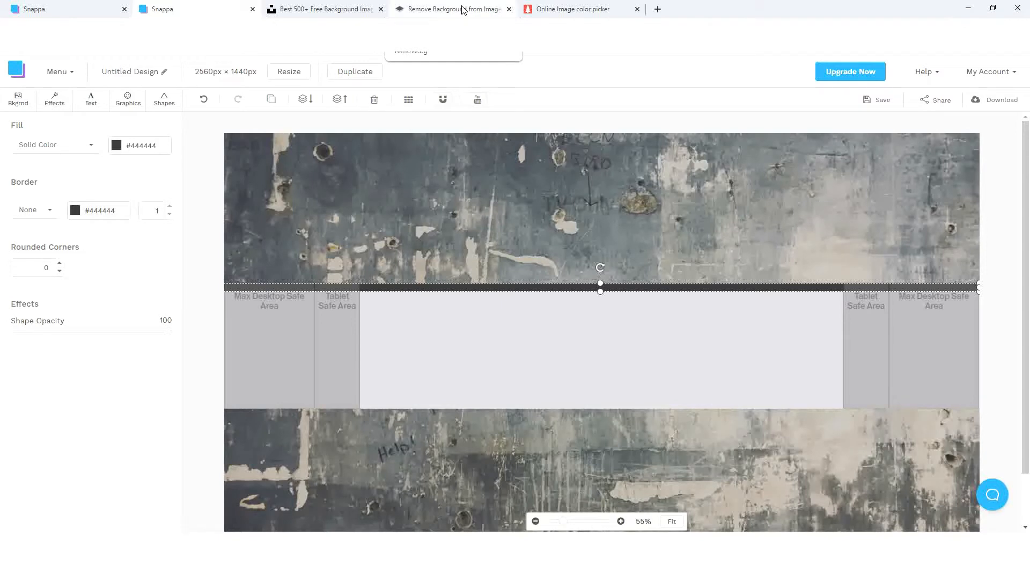
Switch to the PineTools color picker, sample the dark navy #262334 from the logo's helmet area, and copy its hex code
{"action": "left_click", "coordinate": [566, 10]}
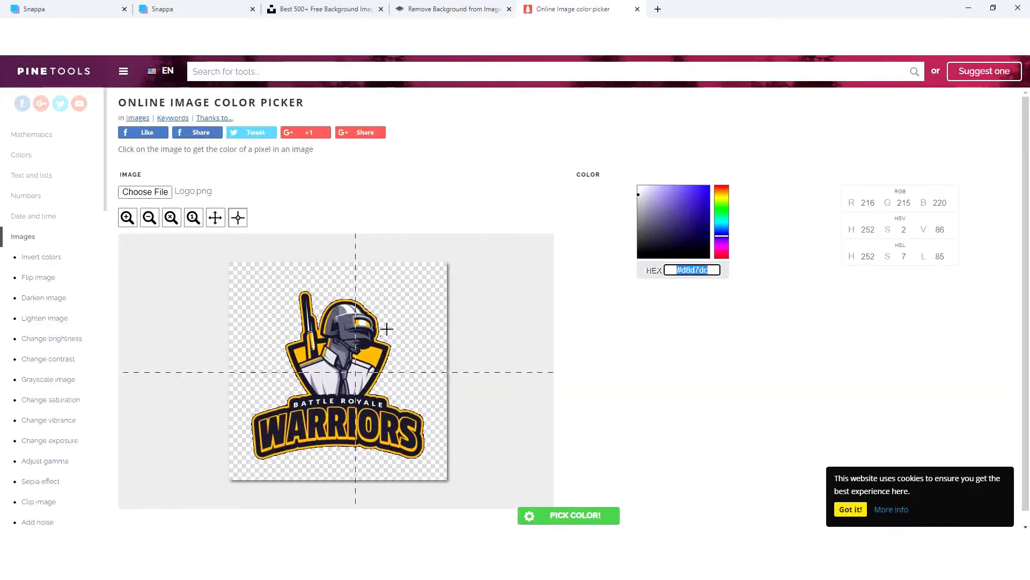
{"action": "left_click", "coordinate": [366, 343]}
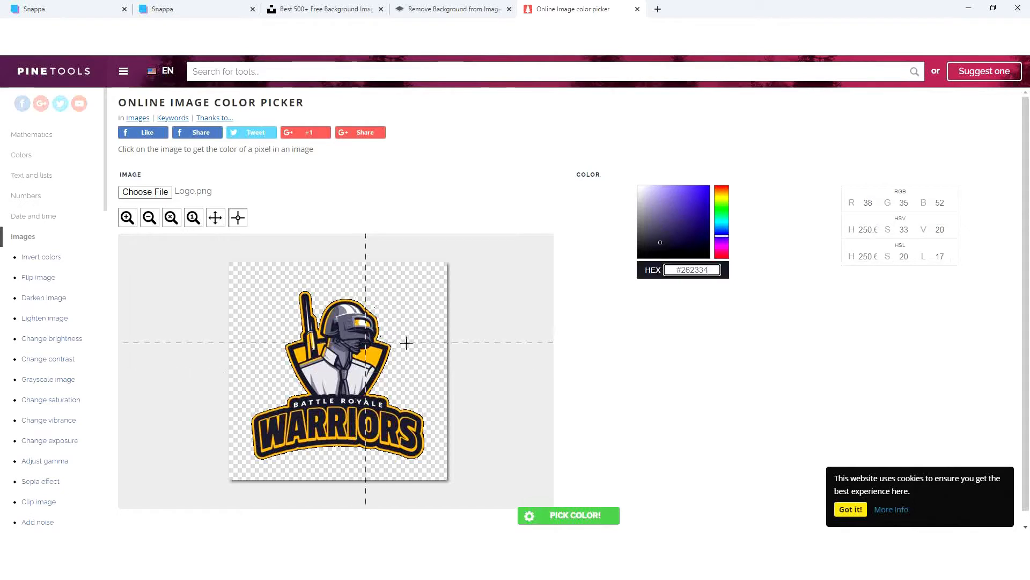
{"action": "left_click_drag", "start_coordinate": [710, 270], "coordinate": [657, 268]}
{"action": "right_click", "coordinate": [678, 267]}
{"action": "left_click", "coordinate": [707, 314]}
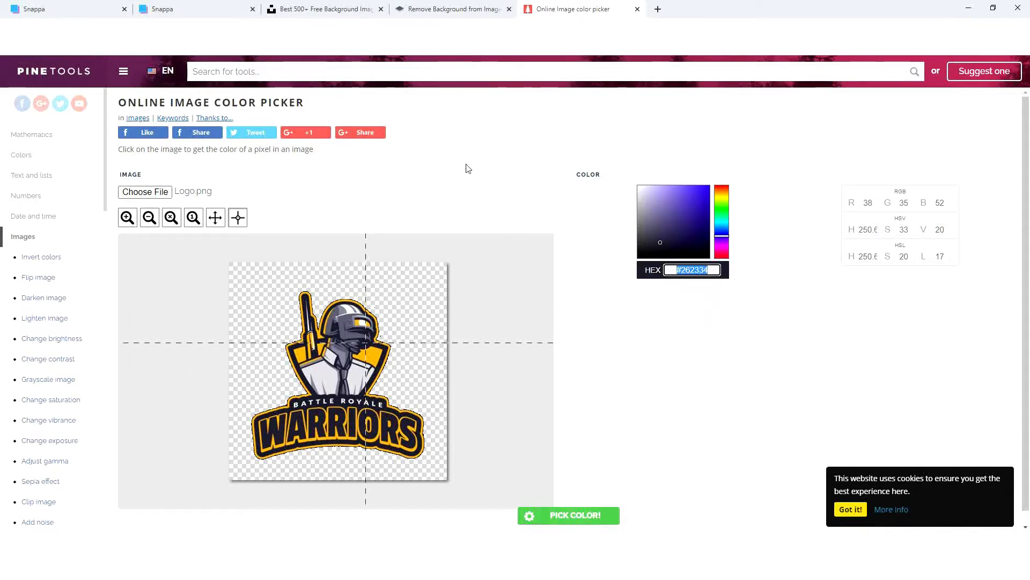
Return to the Snappa design and fill the thin strip with the copied #262334
{"action": "left_click", "coordinate": [199, 5]}
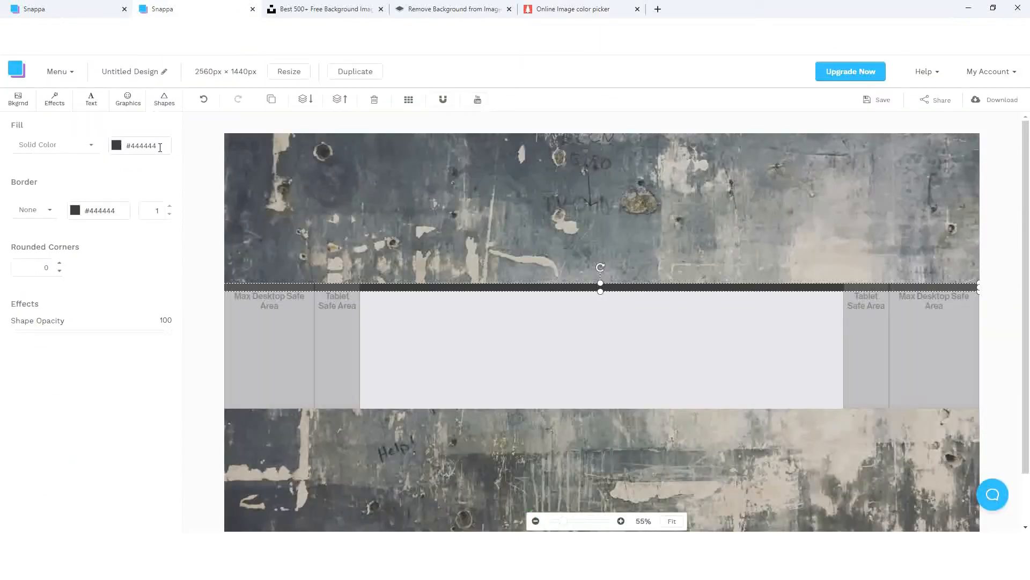
{"action": "left_click_drag", "start_coordinate": [160, 148], "coordinate": [120, 152]}
{"action": "key", "text": "ctrl+v"}
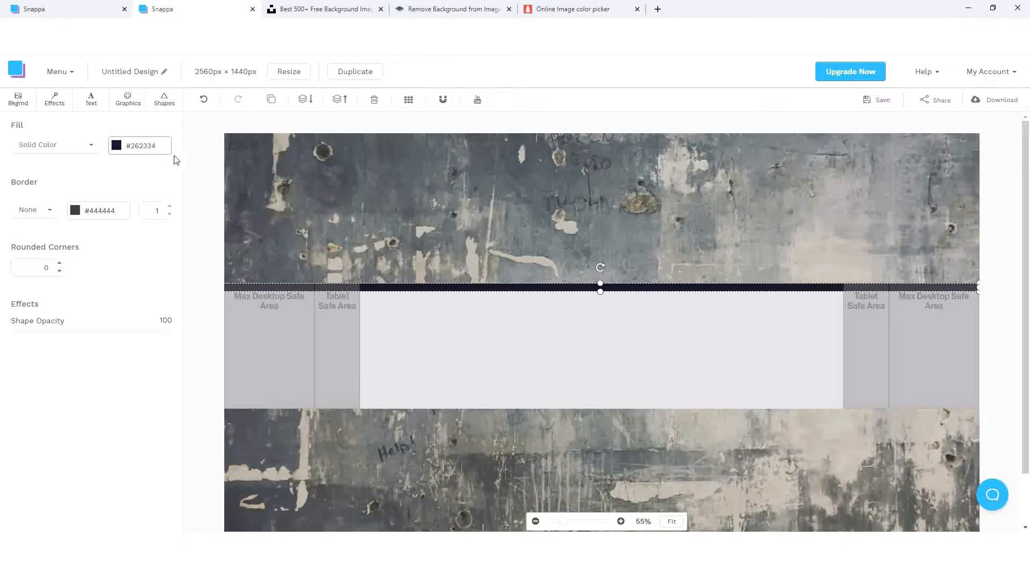
Add a solid triangle and fill it with #262334
{"action": "left_click", "coordinate": [165, 102]}
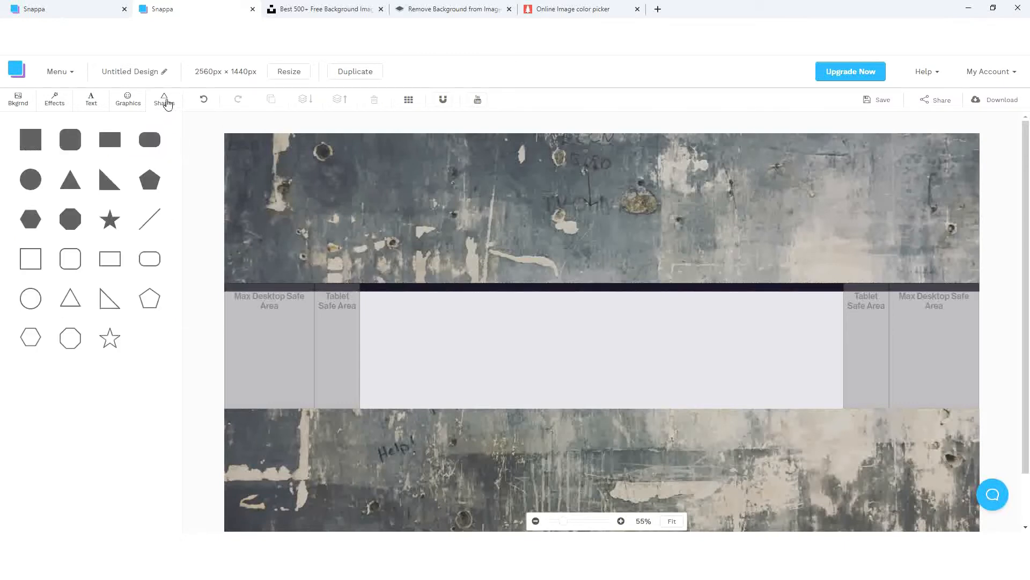
{"action": "left_click", "coordinate": [70, 181]}
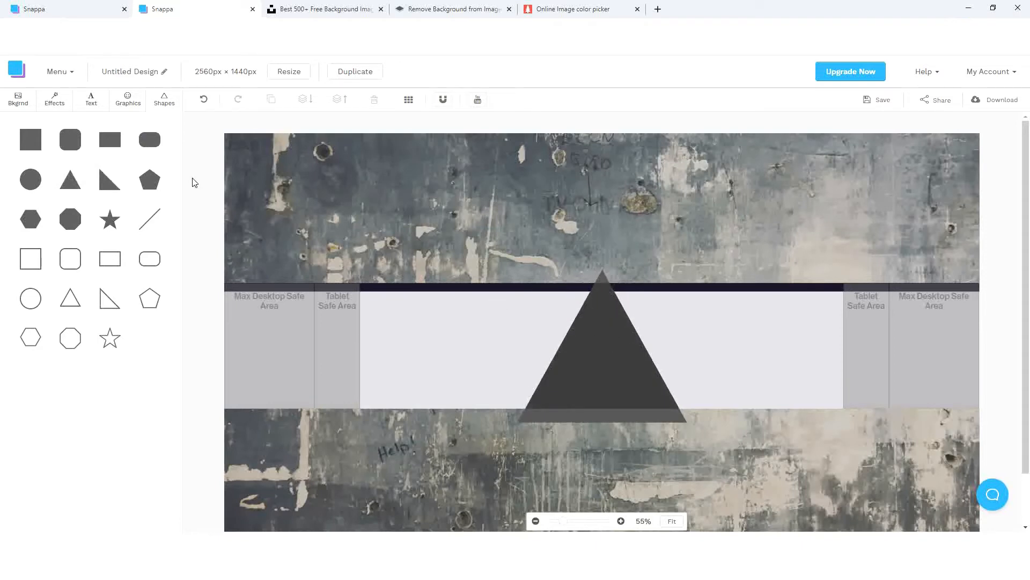
{"action": "left_click", "coordinate": [617, 339]}
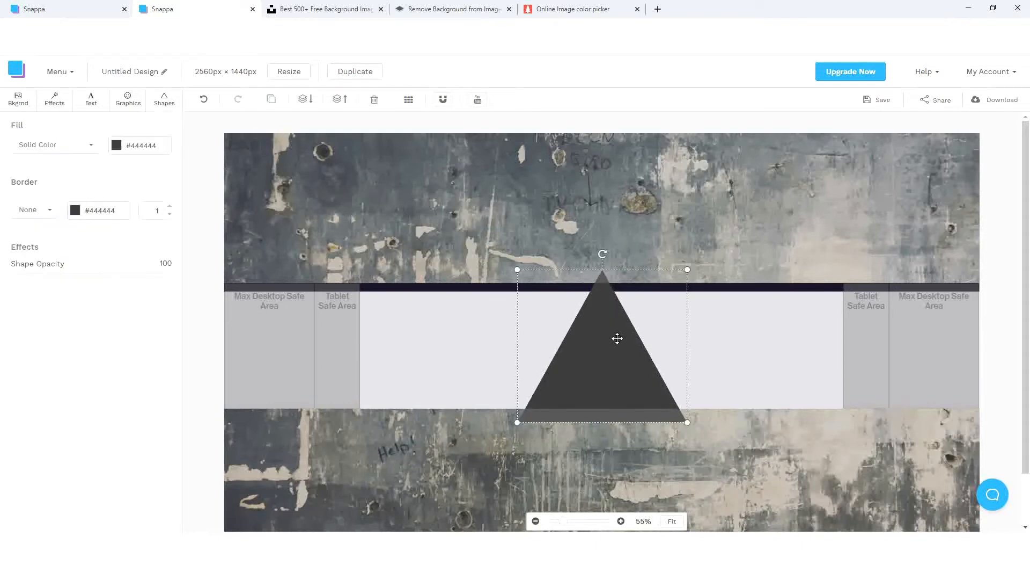
{"action": "left_click_drag", "start_coordinate": [168, 142], "coordinate": [111, 146]}
{"action": "key", "text": "ctrl+v"}
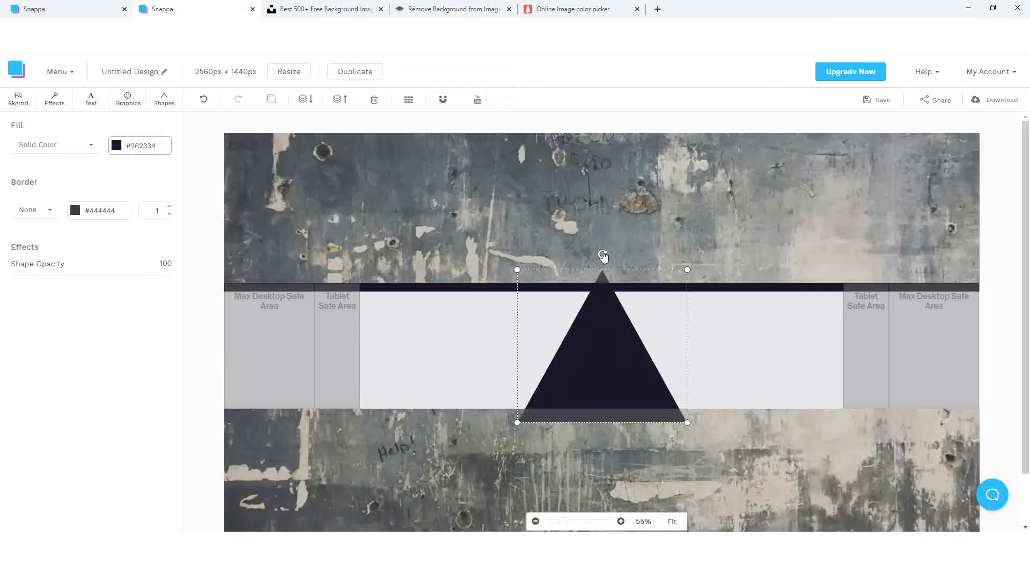
Turn the triangle upside down, scale it to about the grey band's height, and center it horizontally against the navy strip
{"action": "left_click_drag", "start_coordinate": [603, 255], "coordinate": [603, 379]}
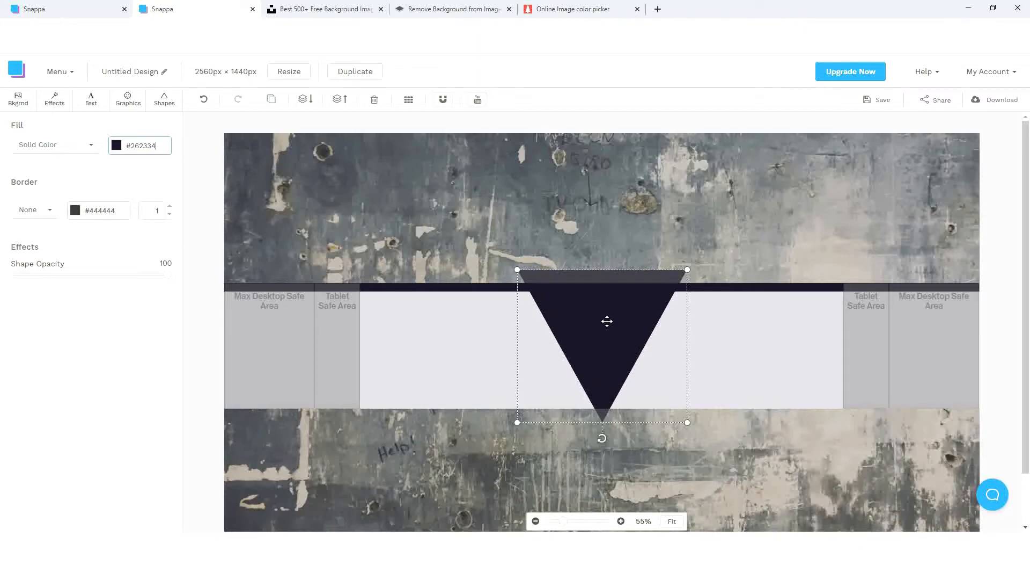
{"action": "left_click_drag", "start_coordinate": [607, 321], "coordinate": [606, 339]}
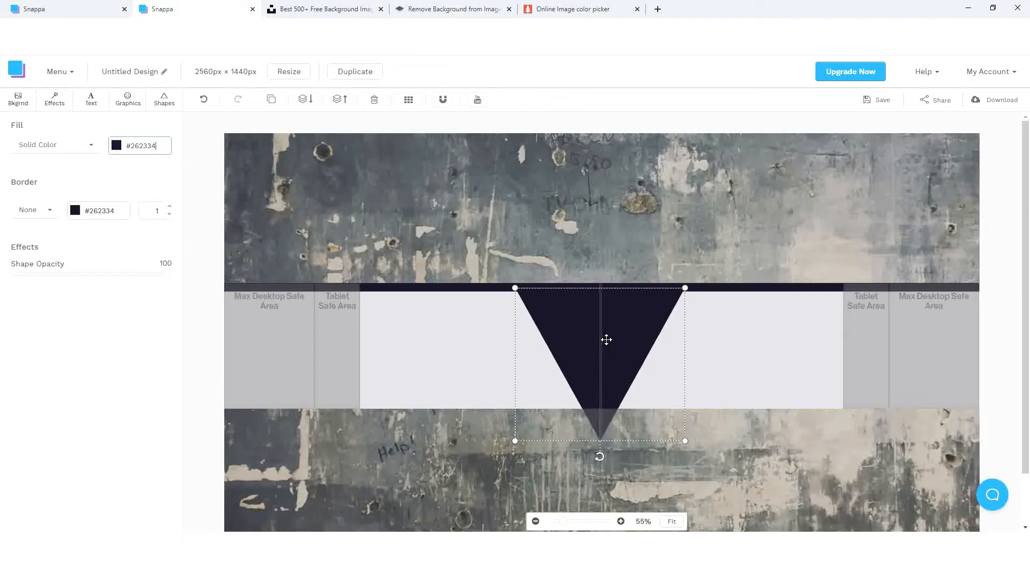
{"action": "left_click_drag", "start_coordinate": [606, 339], "coordinate": [607, 340]}
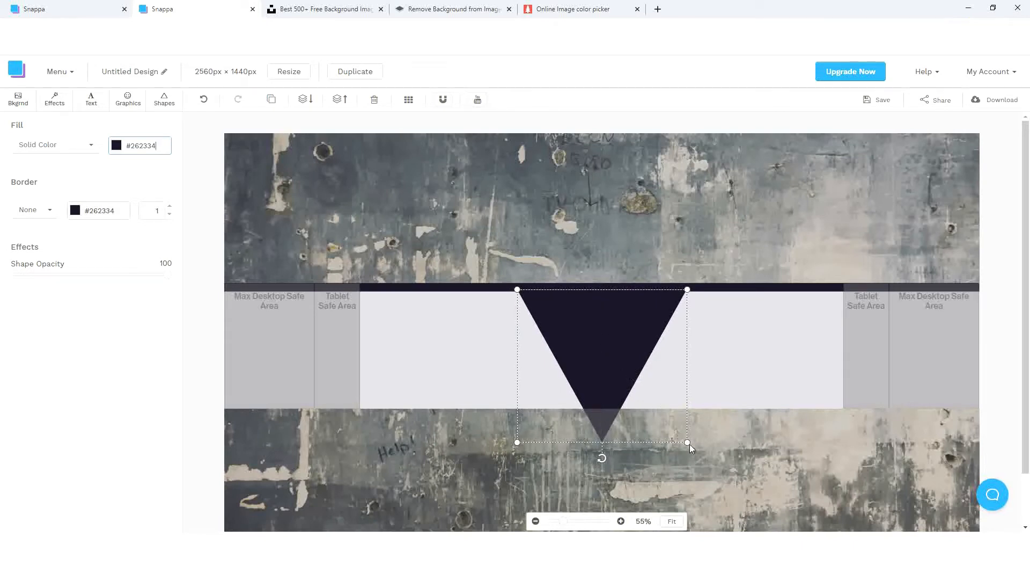
{"action": "left_click_drag", "start_coordinate": [688, 441], "coordinate": [651, 411]}
{"action": "left_click_drag", "start_coordinate": [594, 324], "coordinate": [610, 327]}
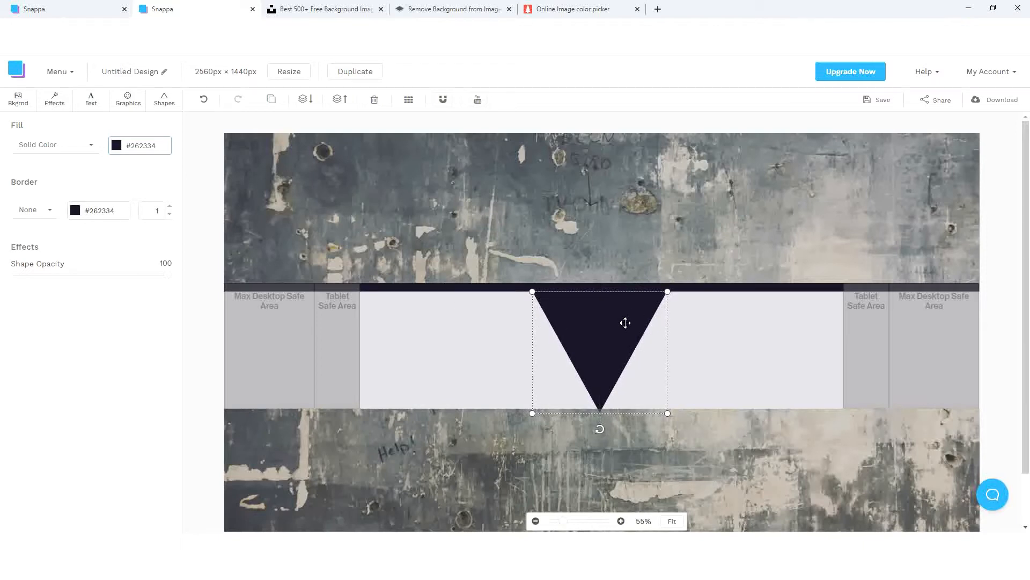
Duplicate the thin navy strip and place the copy directly below the original across the full banner width
{"action": "left_click", "coordinate": [391, 288]}
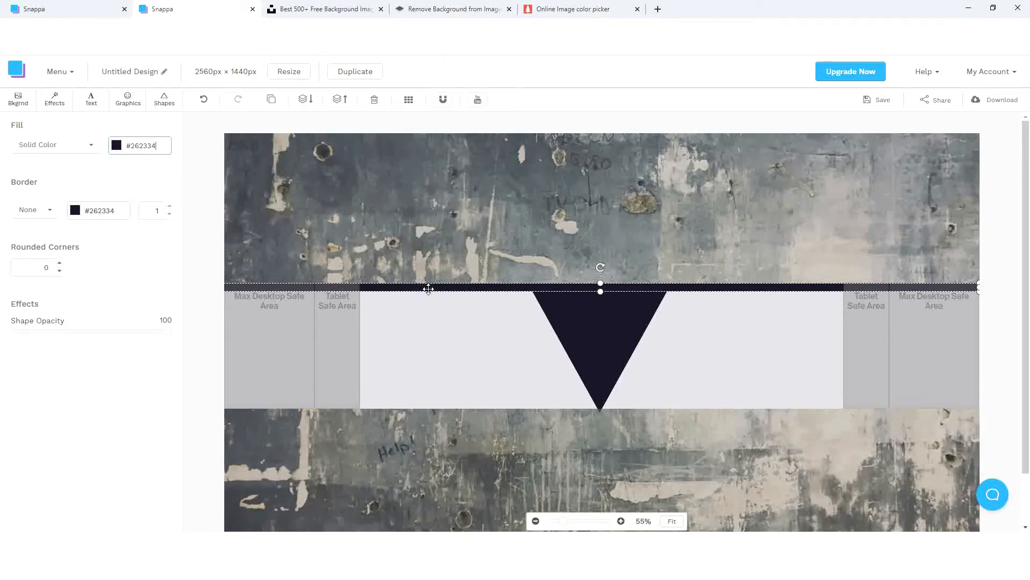
{"action": "left_click", "coordinate": [271, 100]}
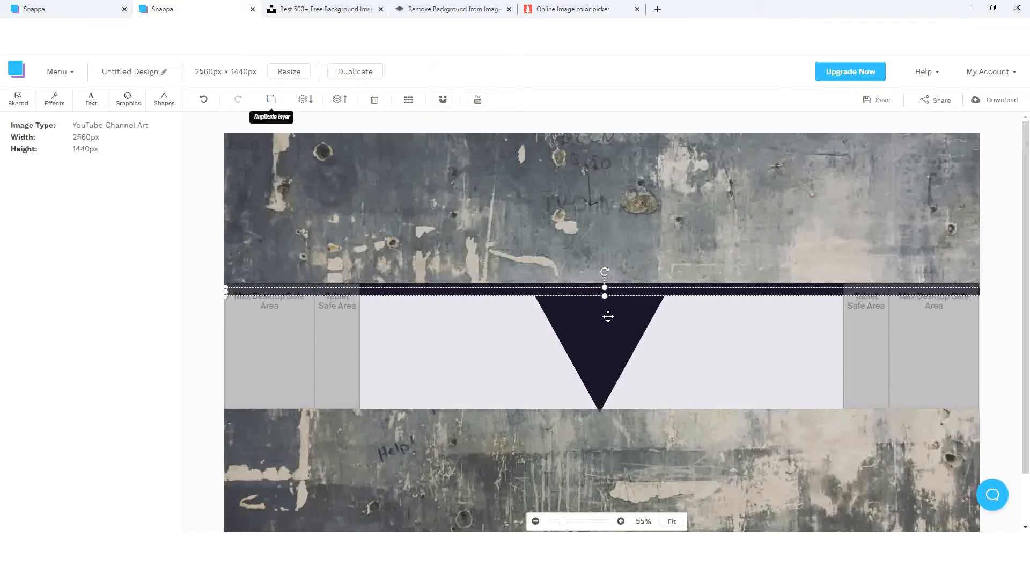
{"action": "left_click_drag", "start_coordinate": [543, 293], "coordinate": [541, 297]}
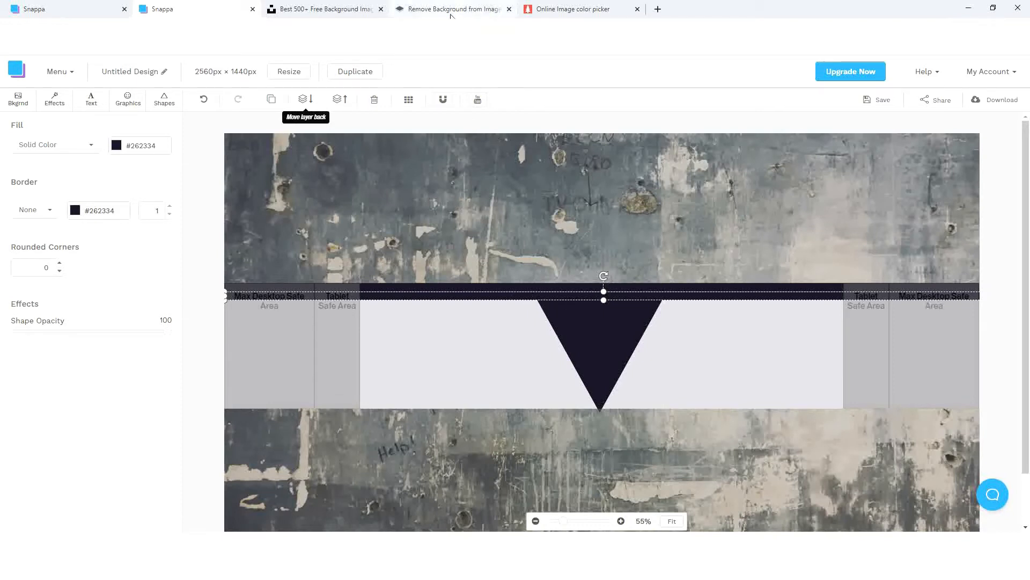
Switch to the PineTools color picker, sample the logo's yellow #feb008 beside the helmet figure, and copy its hex code
{"action": "left_click", "coordinate": [563, 9]}
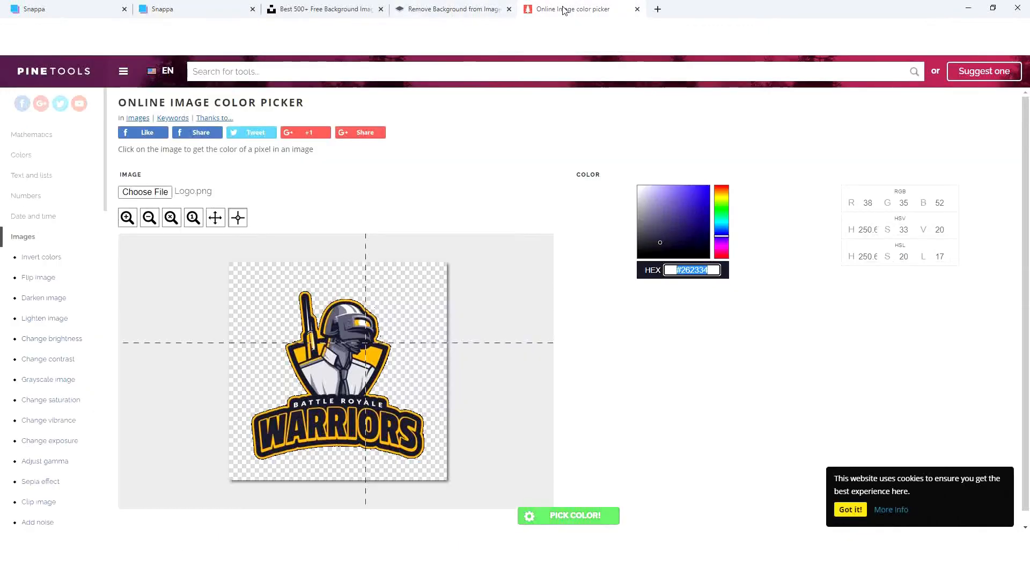
{"action": "left_click", "coordinate": [373, 354]}
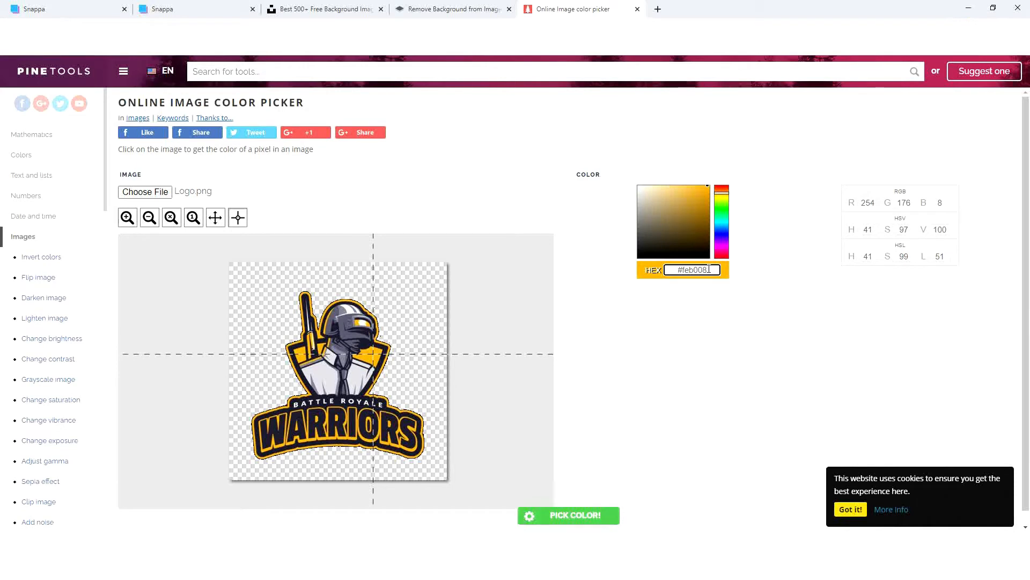
{"action": "triple_click", "coordinate": [670, 271]}
{"action": "right_click", "coordinate": [690, 271]}
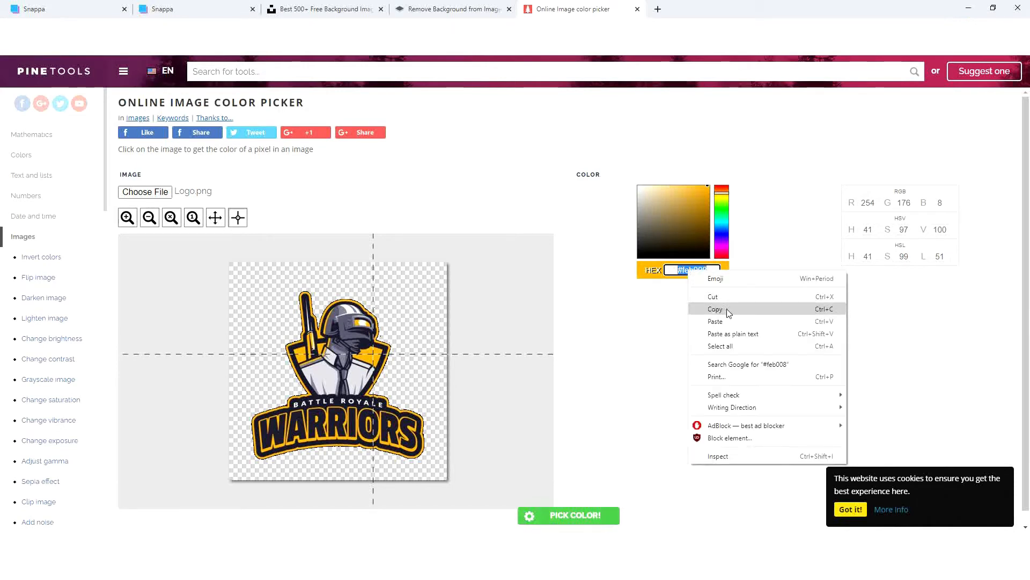
{"action": "left_click", "coordinate": [727, 308]}
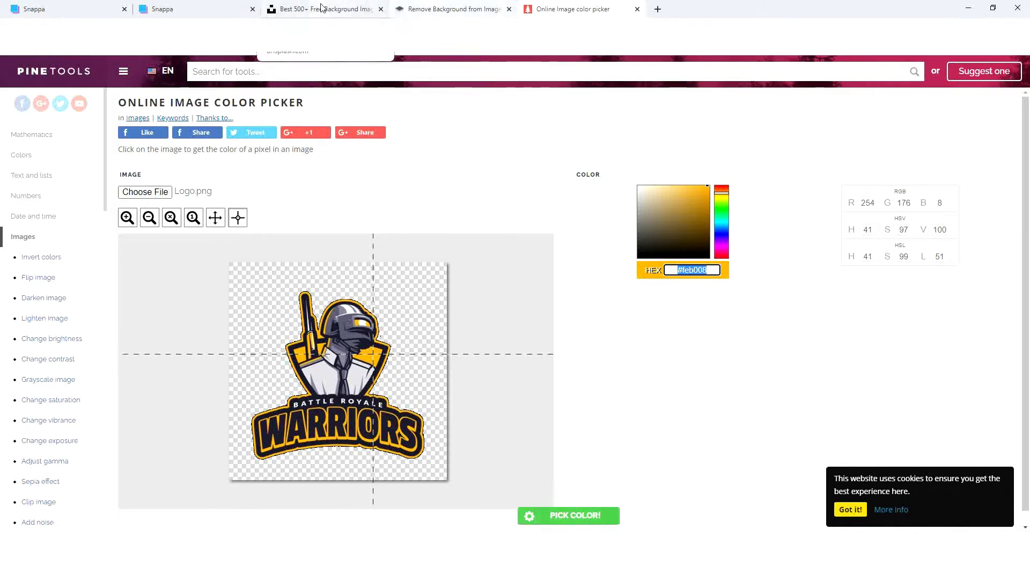
Return to the Snappa design and fill the duplicated strip with the copied #feb008
{"action": "left_click", "coordinate": [198, 5]}
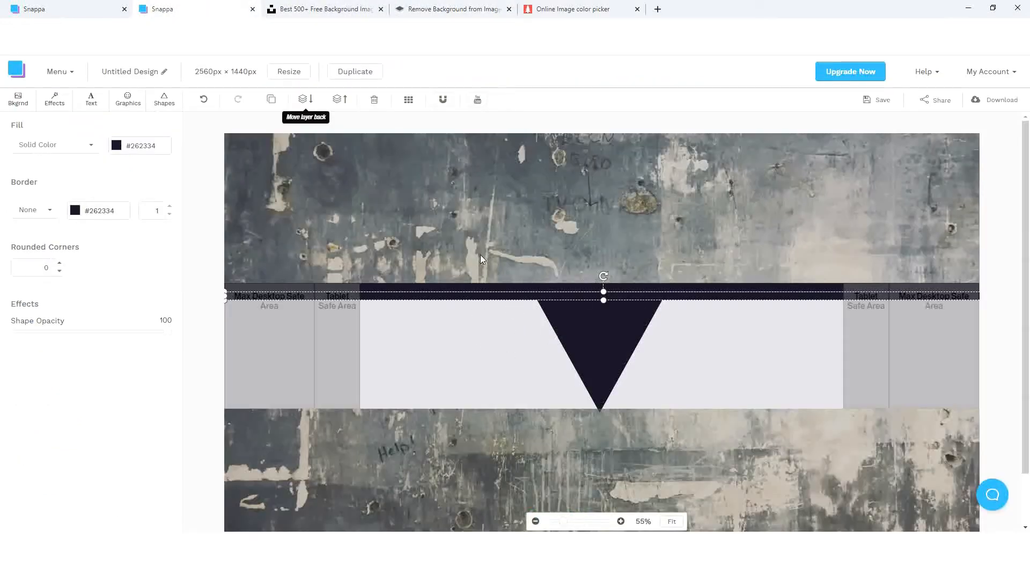
{"action": "left_click_drag", "start_coordinate": [161, 142], "coordinate": [108, 148]}
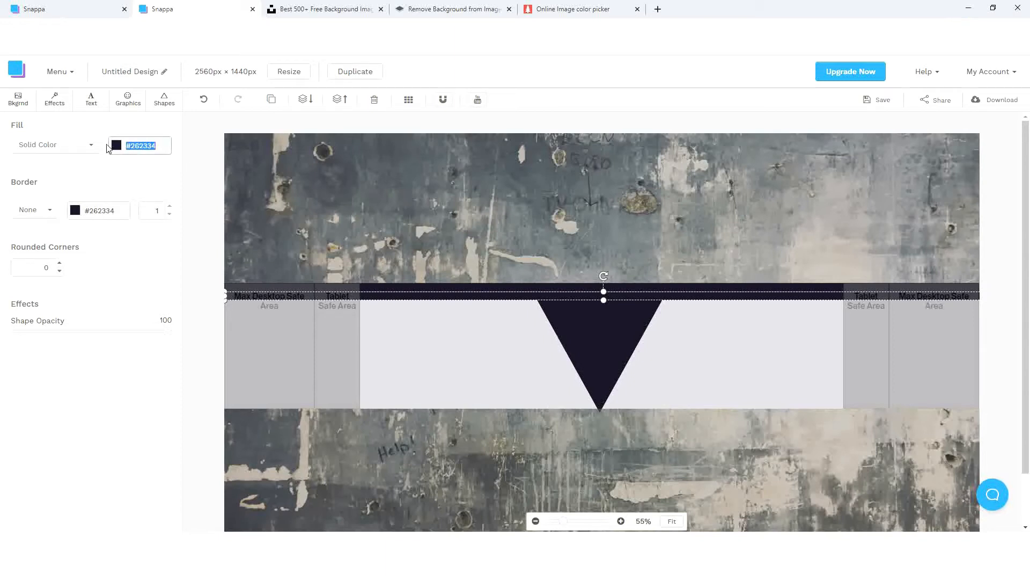
{"action": "key", "text": "ctrl+v"}
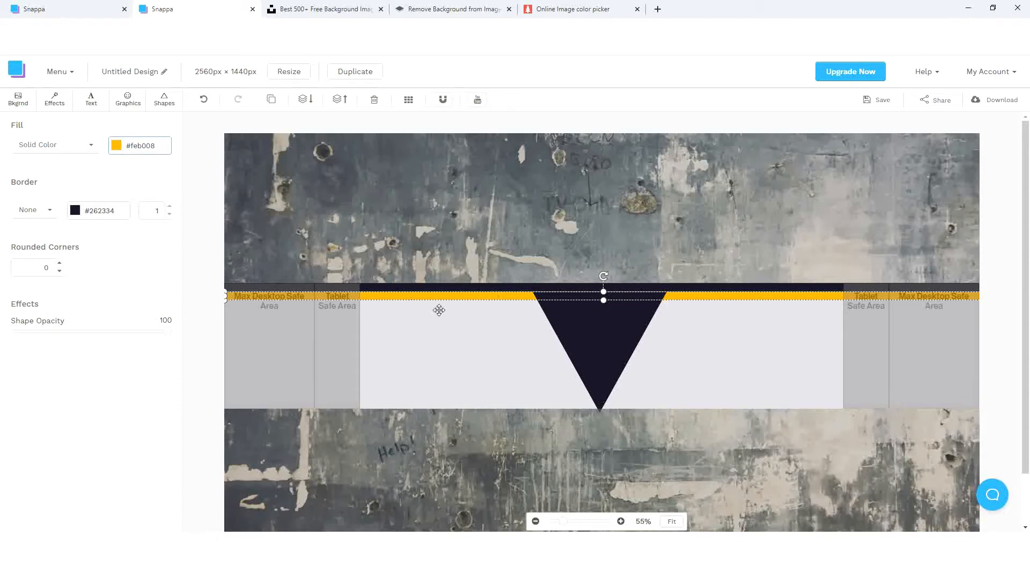
Duplicate the navy triangle, scale the copy to about 60% over the original's left half, and fill it with #feb008
{"action": "left_click", "coordinate": [602, 344]}
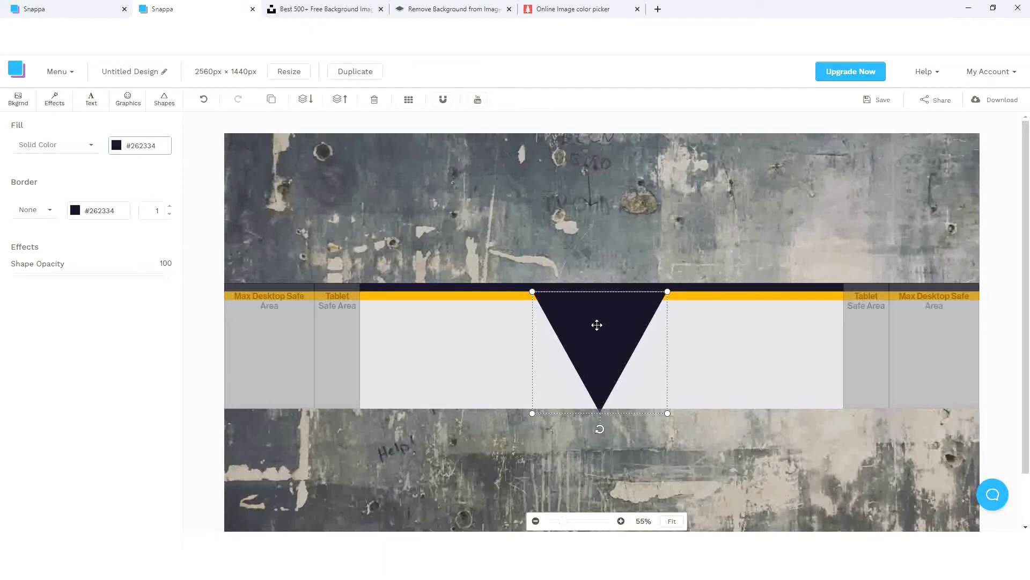
{"action": "left_click", "coordinate": [271, 99]}
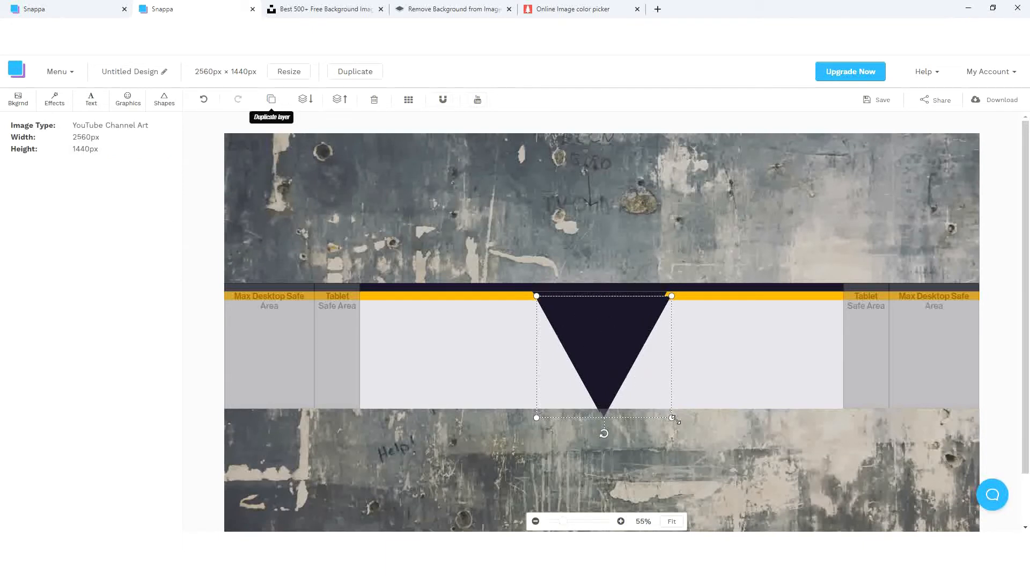
{"action": "left_click_drag", "start_coordinate": [671, 417], "coordinate": [572, 327]}
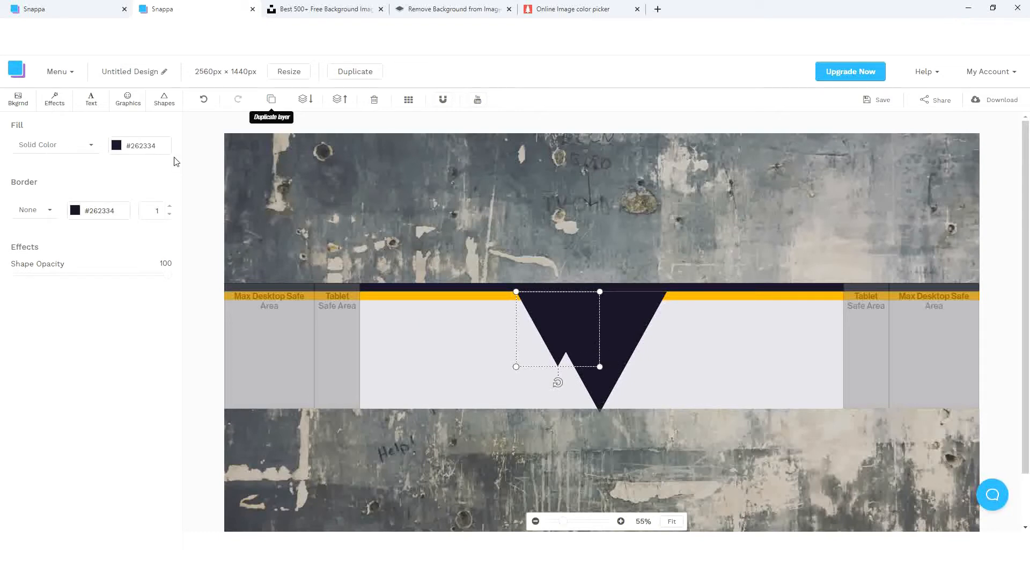
{"action": "left_click_drag", "start_coordinate": [162, 143], "coordinate": [127, 145]}
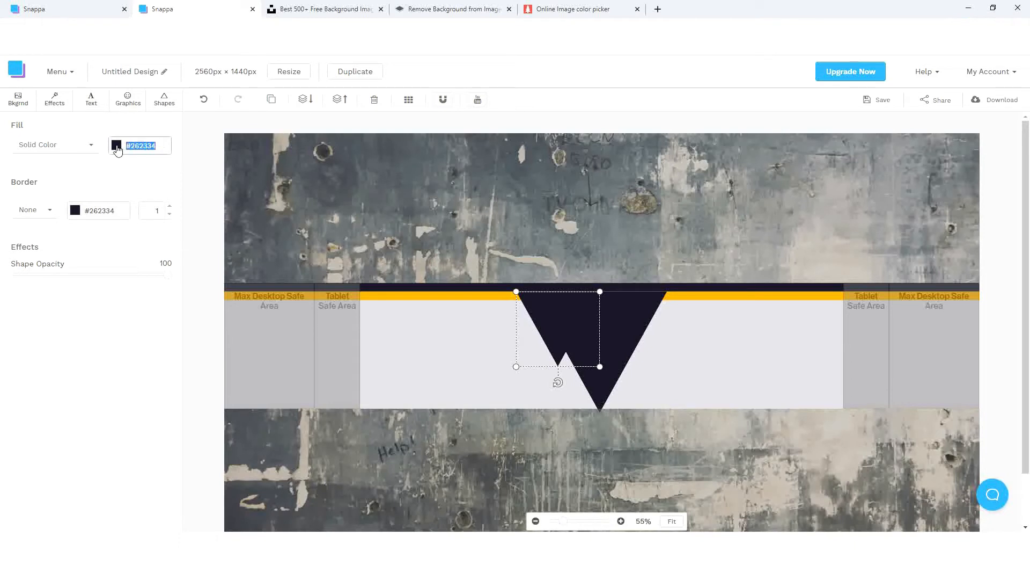
{"action": "key", "text": "ctrl+v"}
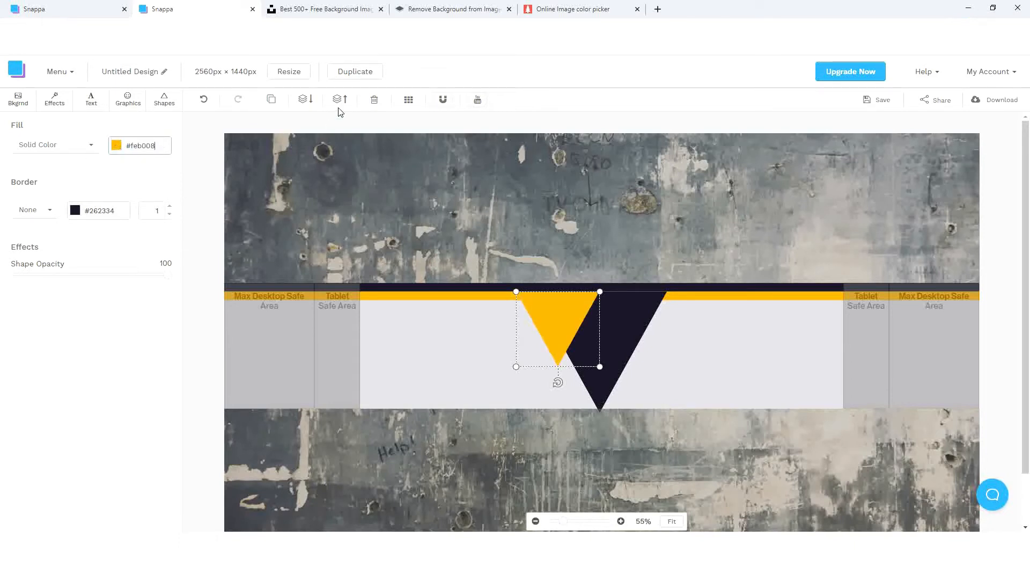
Send the yellow triangle behind the navy one and shift it slightly right, leaving a thin yellow edge along the left side
{"action": "left_click", "coordinate": [314, 101]}
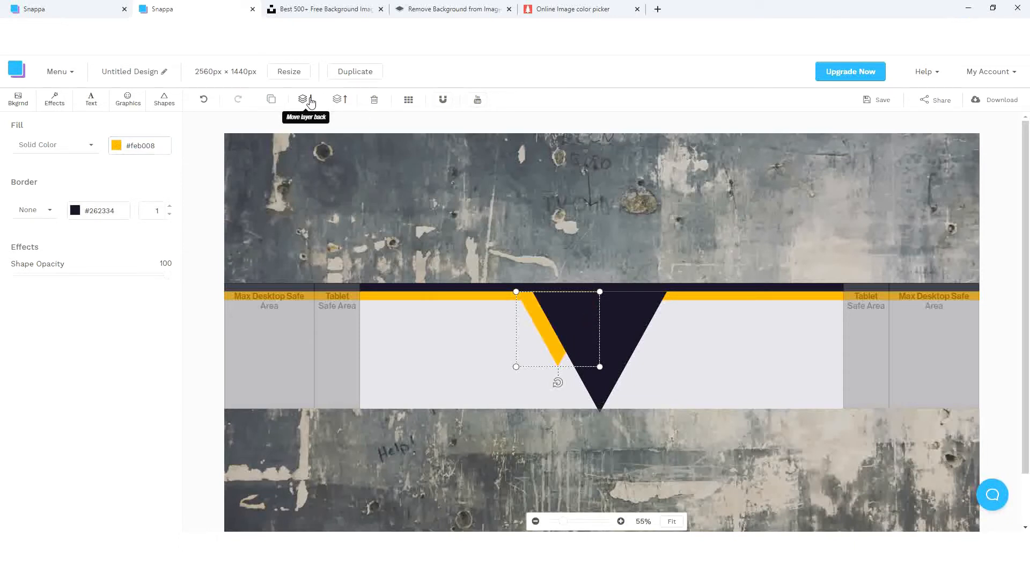
{"action": "left_click", "coordinate": [549, 338]}
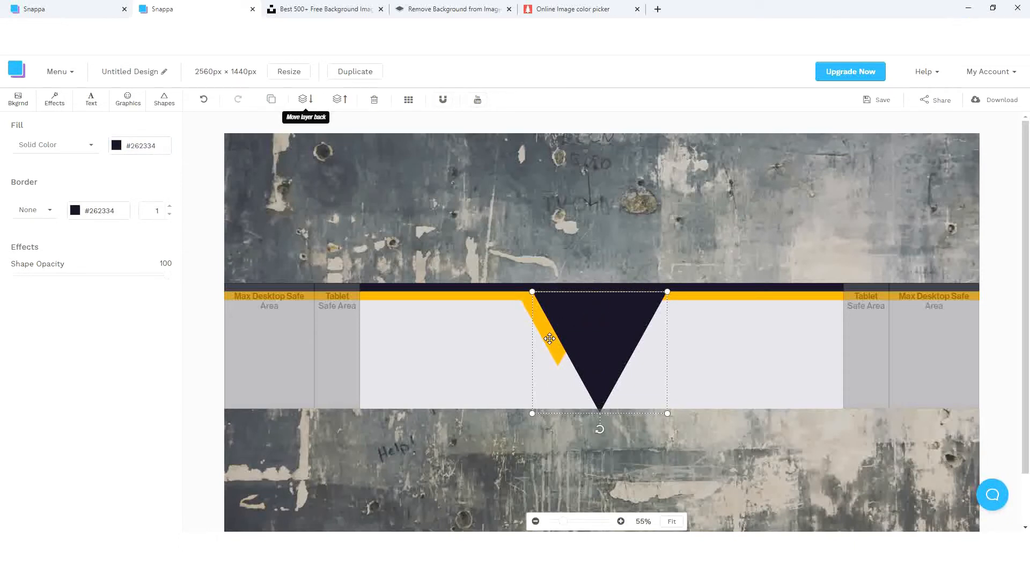
{"action": "left_click", "coordinate": [530, 305]}
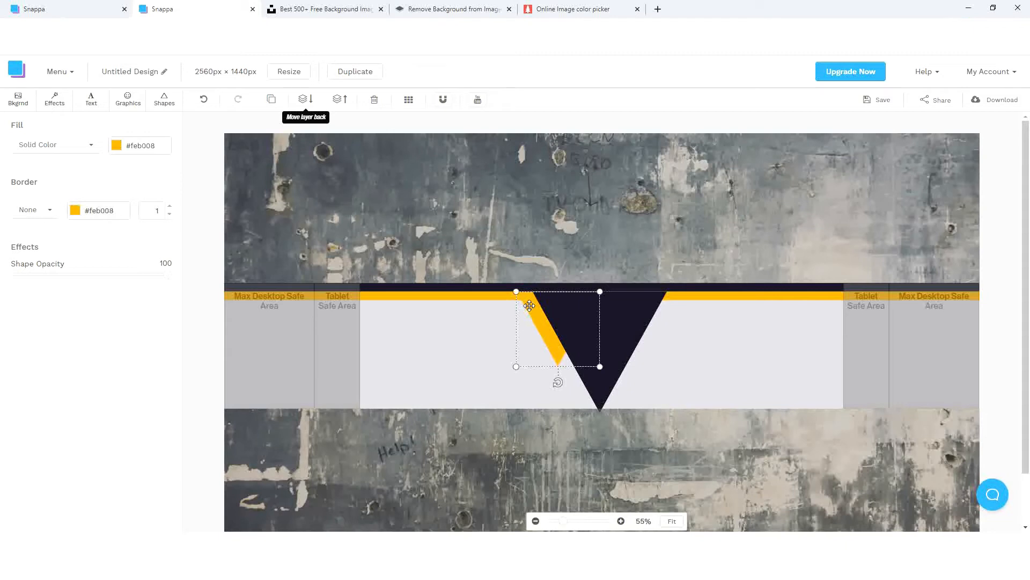
{"action": "left_click_drag", "start_coordinate": [530, 306], "coordinate": [534, 305]}
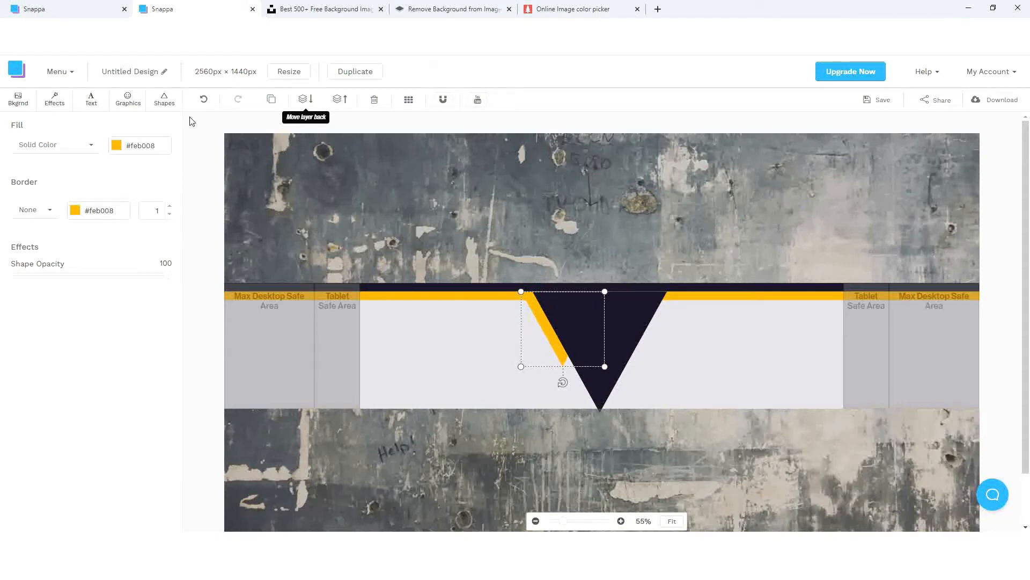
Duplicate the yellow triangle, move the copy to the navy triangle's right side, and send it behind the navy triangle
{"action": "left_click", "coordinate": [271, 99]}
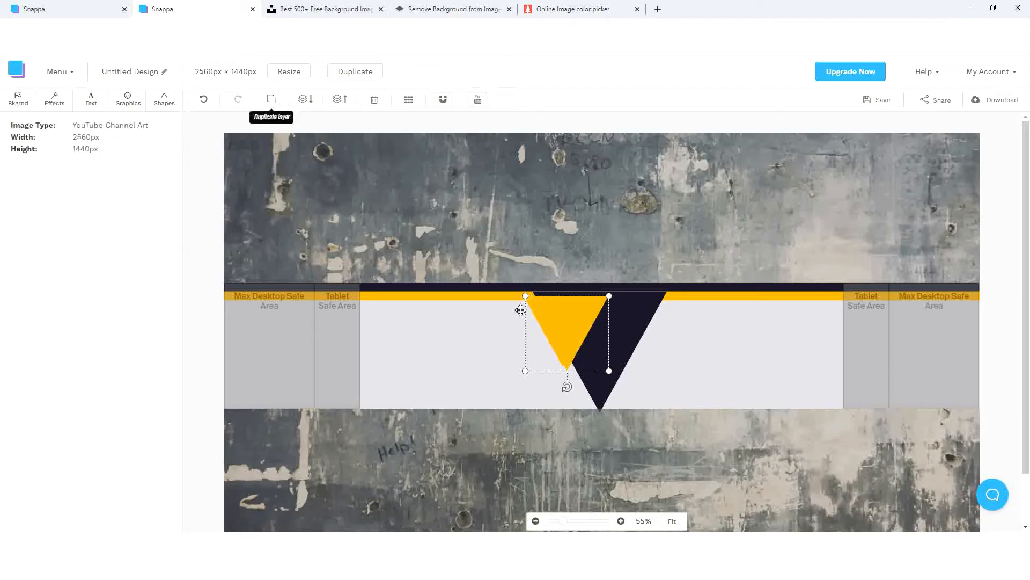
{"action": "left_click_drag", "start_coordinate": [560, 309], "coordinate": [633, 311]}
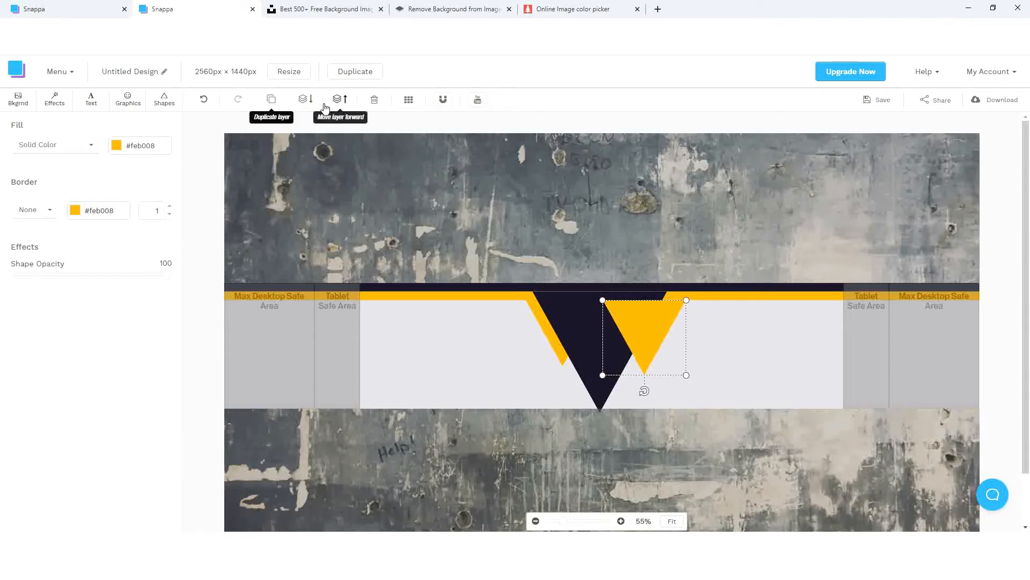
{"action": "left_click", "coordinate": [305, 100]}
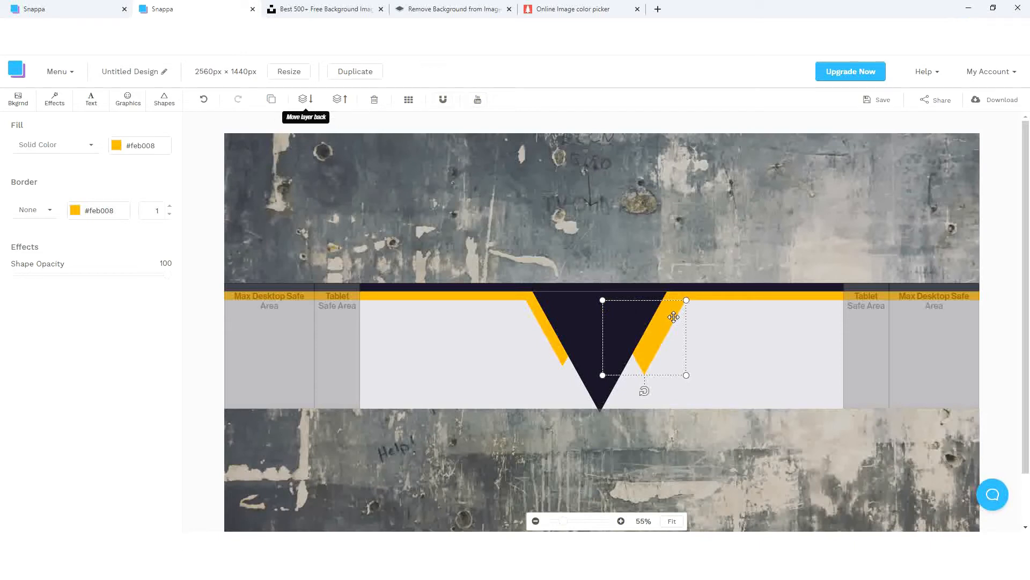
Nudge the right yellow triangle left until its exposed edge is about as thin as the left one
{"action": "key", "text": "Left"}
{"action": "key", "text": "Left"}
{"action": "key", "text": "Left"}
{"action": "key", "text": "Left"}
{"action": "key", "text": "Left"}
{"action": "key", "text": "Left"}
{"action": "key", "text": "Left"}
{"action": "key", "text": "Left"}
{"action": "key", "text": "Left"}
{"action": "key", "text": "Left"}
{"action": "key", "text": "Left"}
{"action": "key", "text": "Left"}
{"action": "key", "text": "Left"}
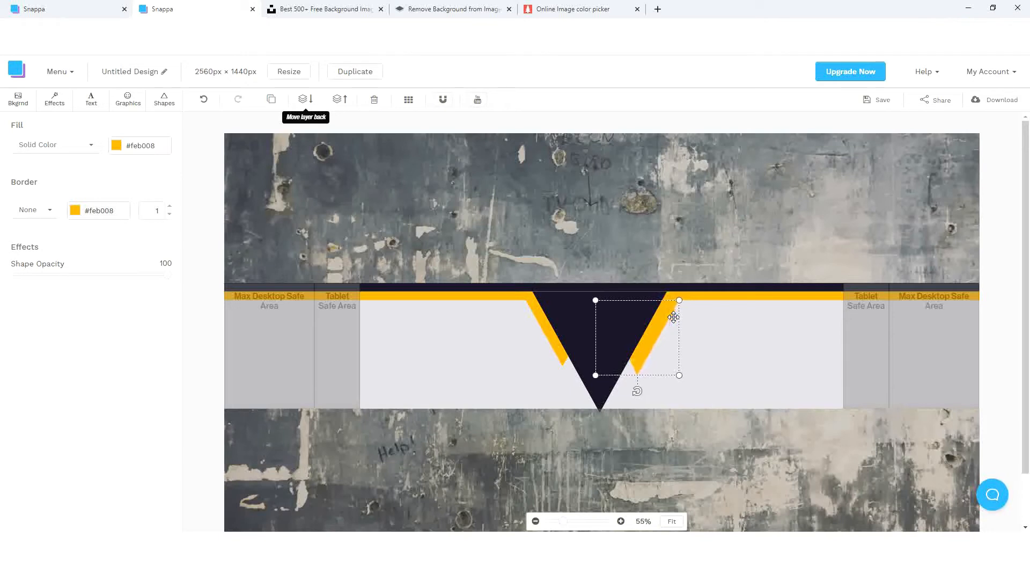
{"action": "key", "text": "Left"}
{"action": "key", "text": "Left"}
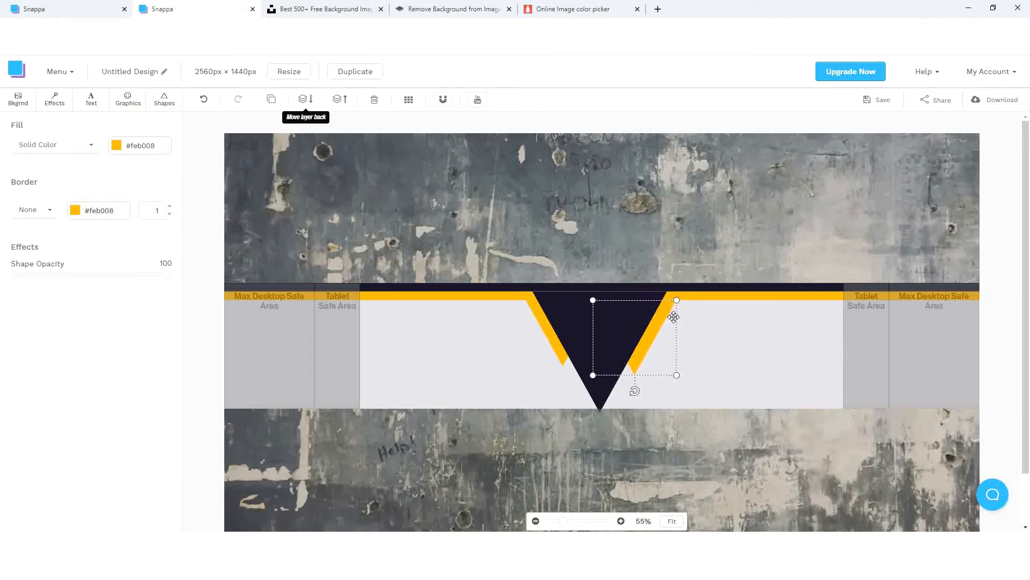
{"action": "key", "text": "Left"}
{"action": "key", "text": "Left"}
{"action": "key", "text": "Left"}
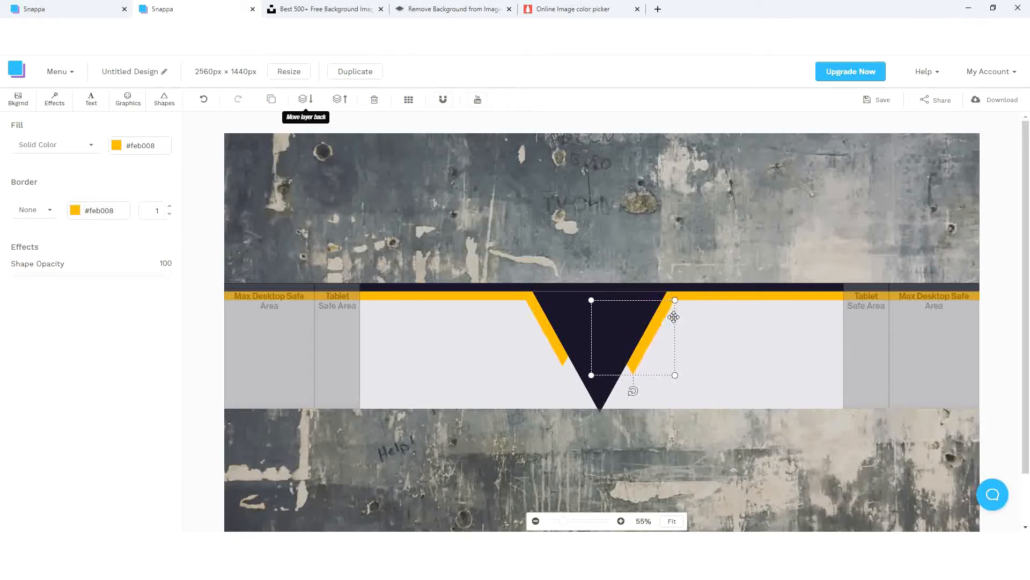
{"action": "key", "text": "Left"}
{"action": "key", "text": "Left"}
{"action": "key", "text": "Left"}
Move the navy triangle up slightly to overlap the navy strip and align its tip with the grey band's lower edge
{"action": "left_click", "coordinate": [561, 307]}
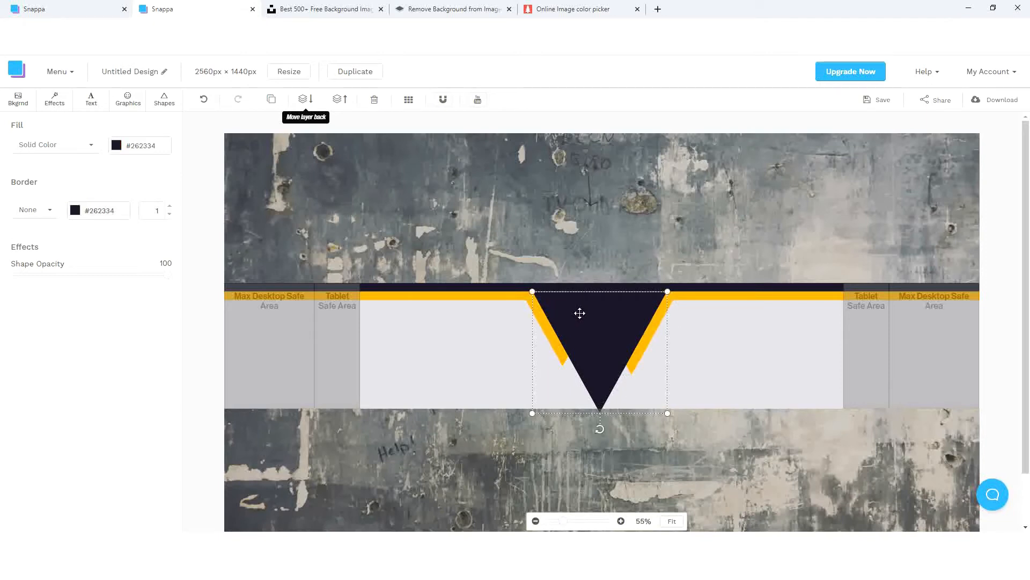
{"action": "left_click", "coordinate": [219, 378]}
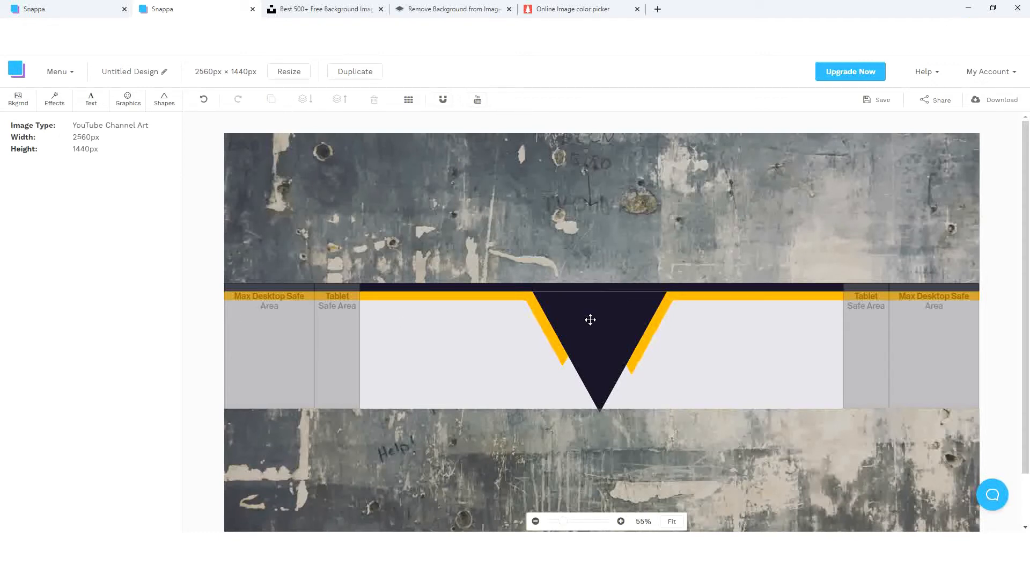
{"action": "left_click", "coordinate": [593, 319]}
{"action": "left_click_drag", "start_coordinate": [595, 321], "coordinate": [598, 318]}
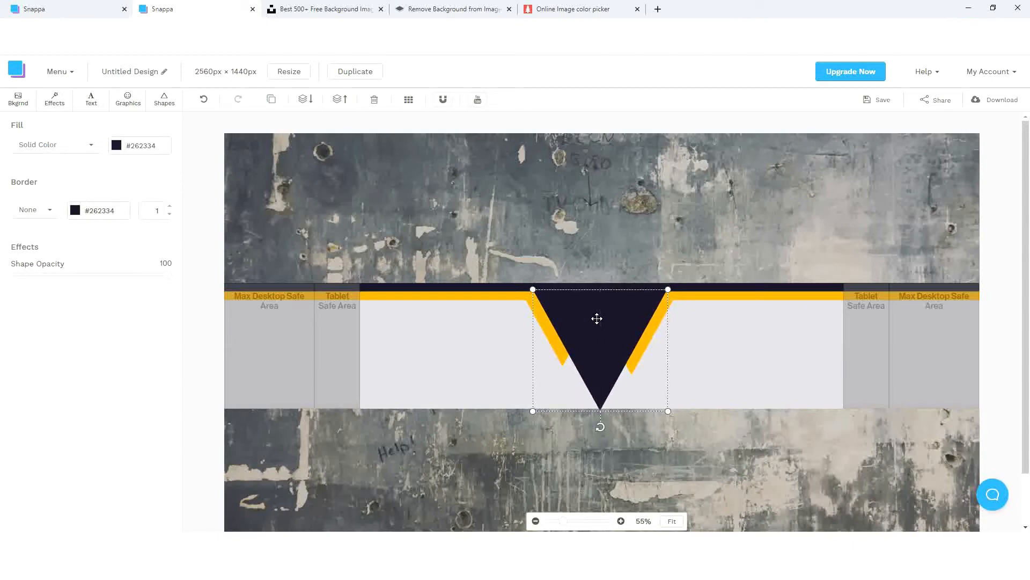
{"action": "left_click", "coordinate": [204, 309]}
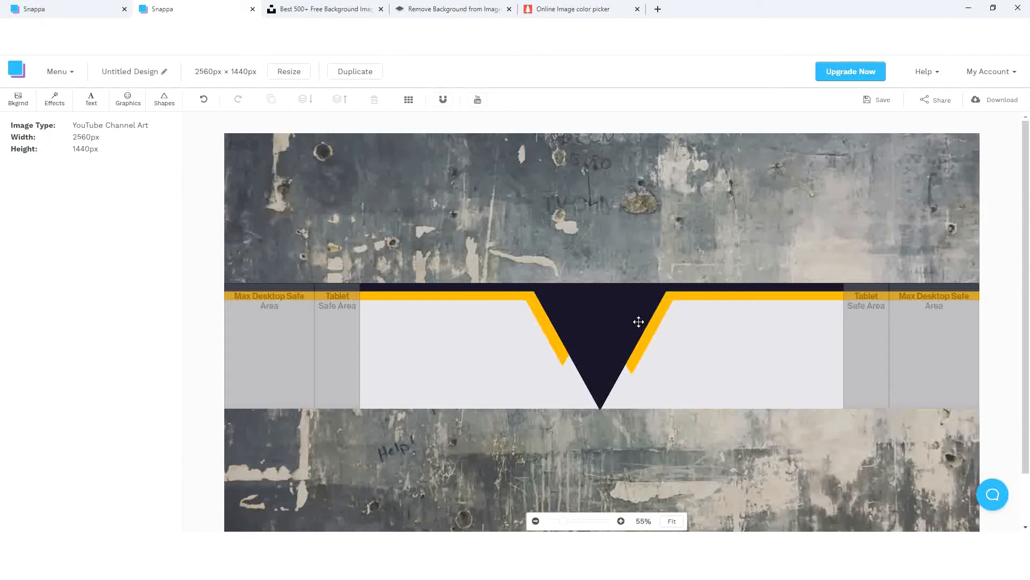
Hide the safe zone overlay to preview the banner, and show it again
{"action": "left_click", "coordinate": [477, 101]}
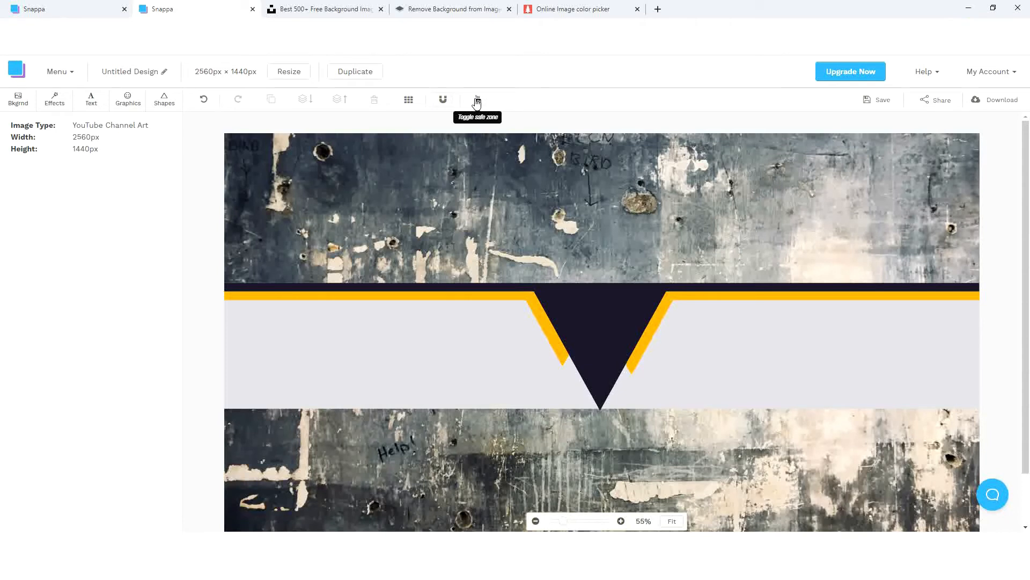
{"action": "left_click", "coordinate": [477, 100]}
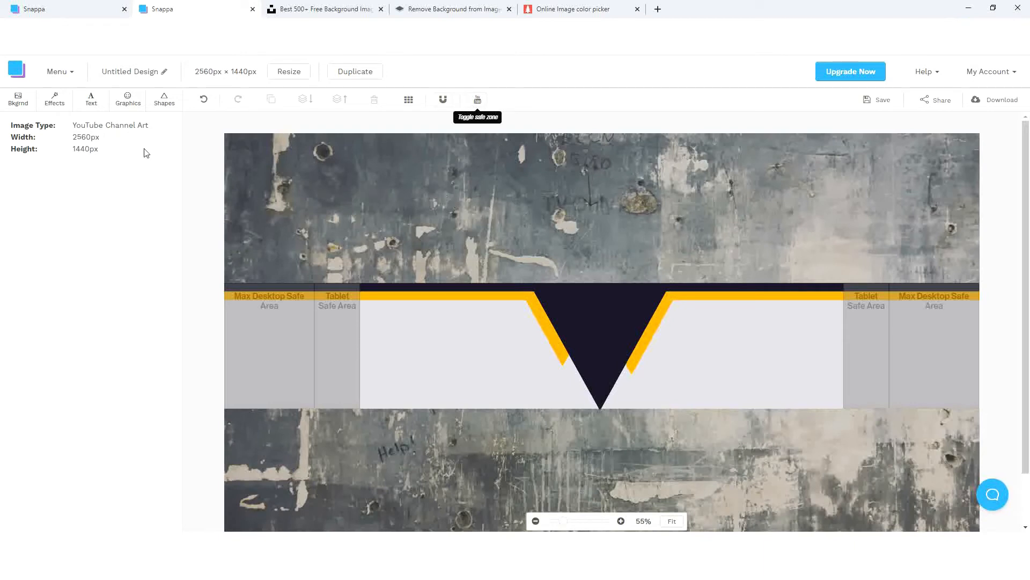
Open the background effects, and copy the hex code #262334 from the navy strip's fill
{"action": "left_click", "coordinate": [54, 102]}
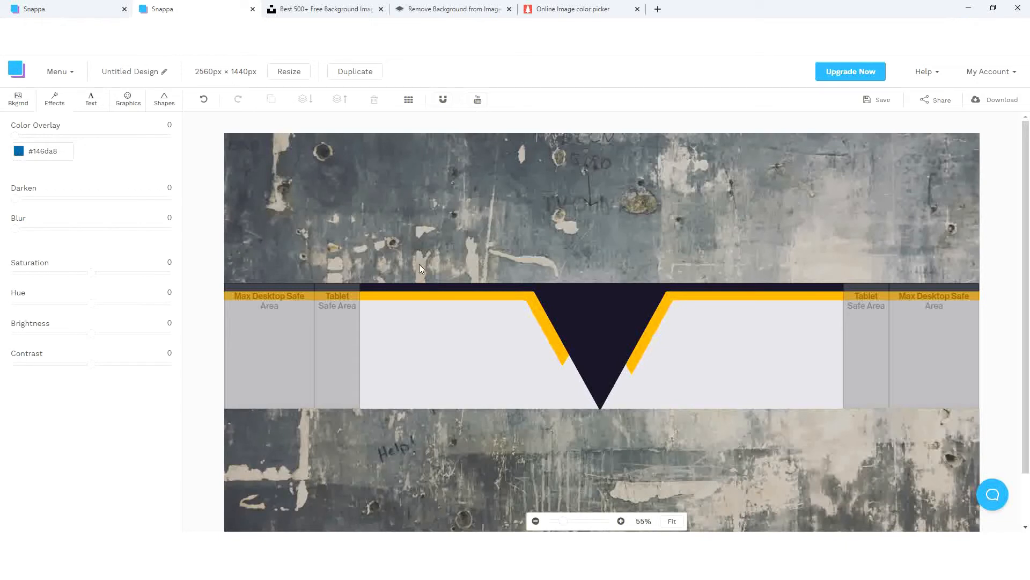
{"action": "left_click", "coordinate": [396, 287]}
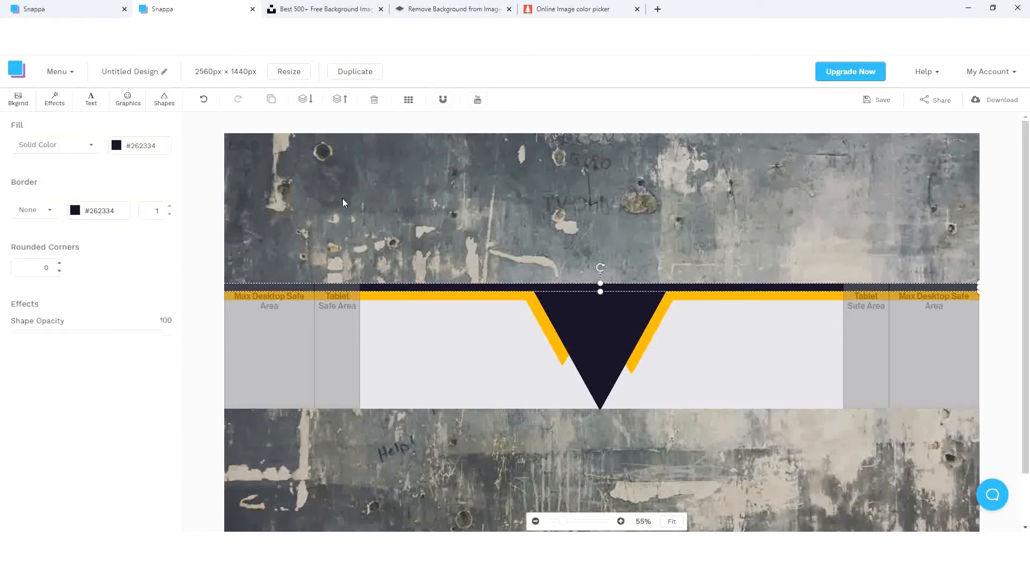
{"action": "left_click", "coordinate": [162, 147]}
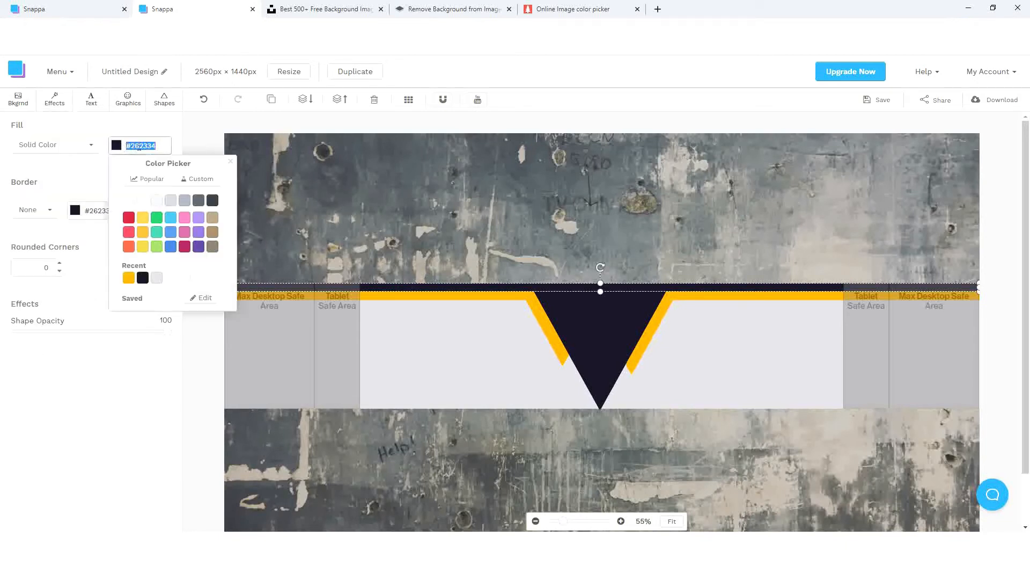
{"action": "right_click", "coordinate": [140, 146]}
{"action": "left_click", "coordinate": [173, 184]}
{"action": "left_click", "coordinate": [231, 161]}
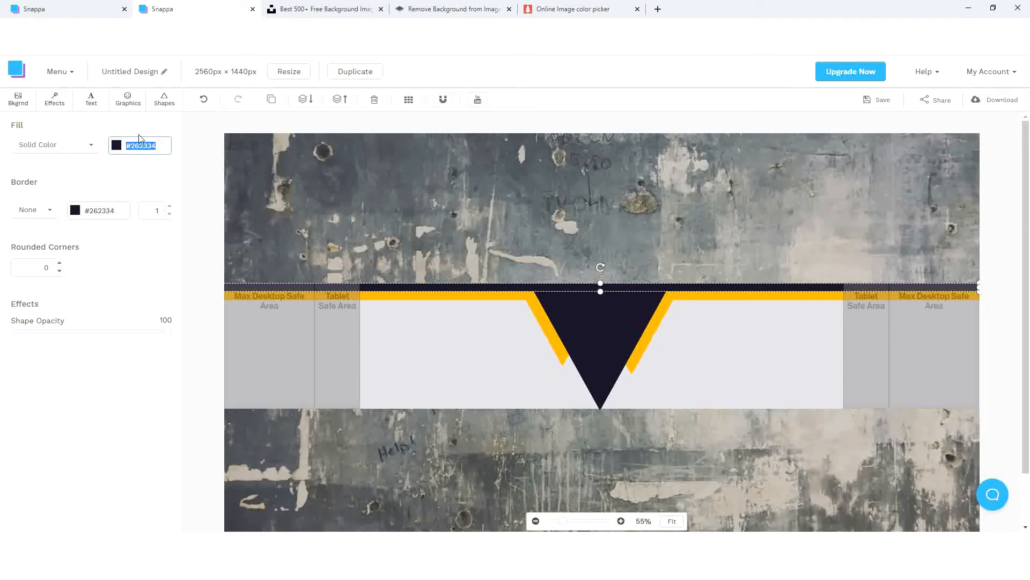
Apply a color overlay of #262334 at strength 70 to the background image
{"action": "left_click", "coordinate": [55, 101]}
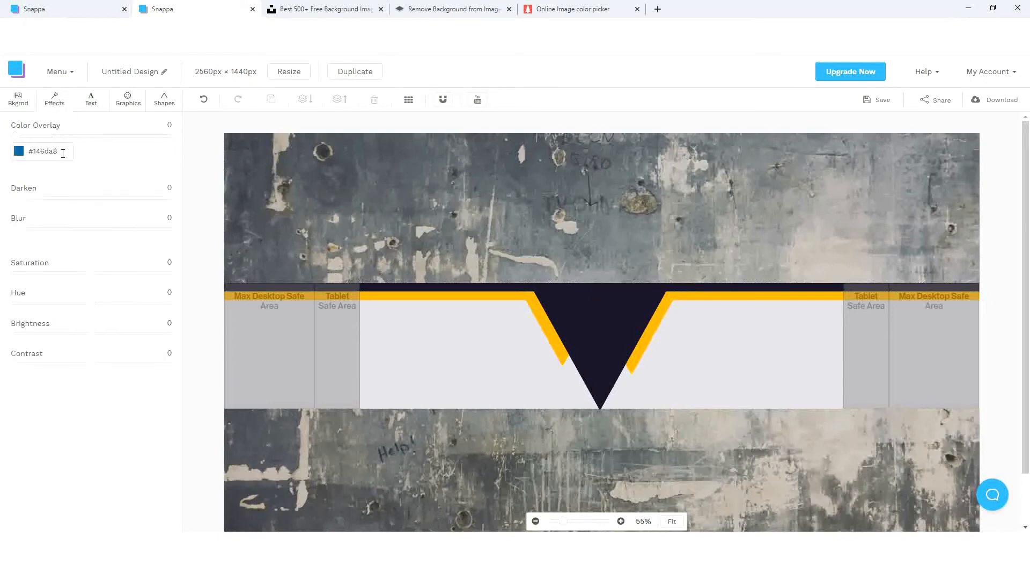
{"action": "left_click_drag", "start_coordinate": [63, 154], "coordinate": [16, 156]}
{"action": "key", "text": "ctrl+v"}
{"action": "left_click_drag", "start_coordinate": [18, 137], "coordinate": [119, 141]}
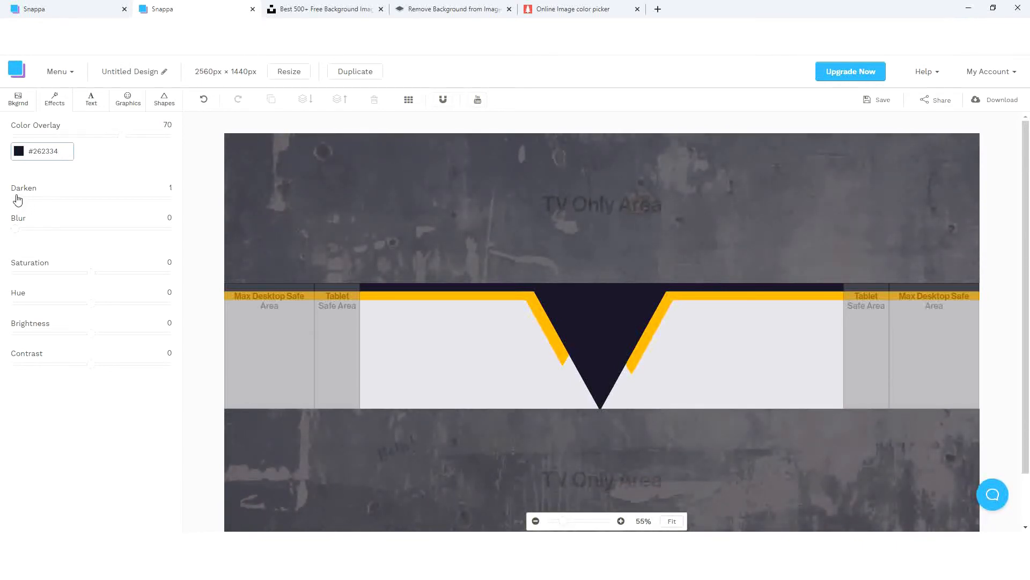
Set the background's darken to 33, blur to 13 and saturation to 53, and adjust its remaining color effects
{"action": "left_click_drag", "start_coordinate": [14, 199], "coordinate": [68, 195]}
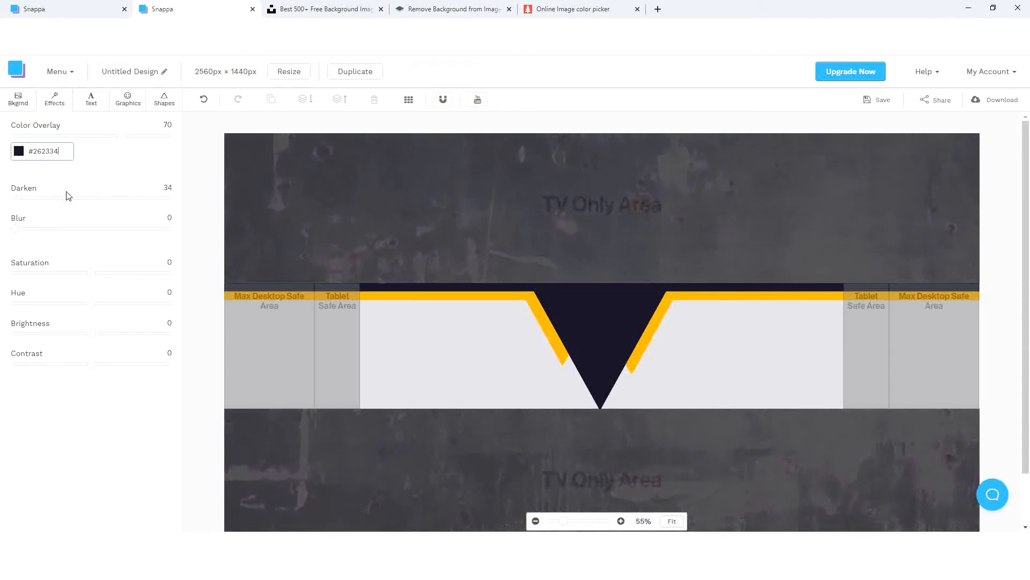
{"action": "left_click_drag", "start_coordinate": [16, 234], "coordinate": [35, 232]}
{"action": "left_click_drag", "start_coordinate": [91, 277], "coordinate": [133, 281]}
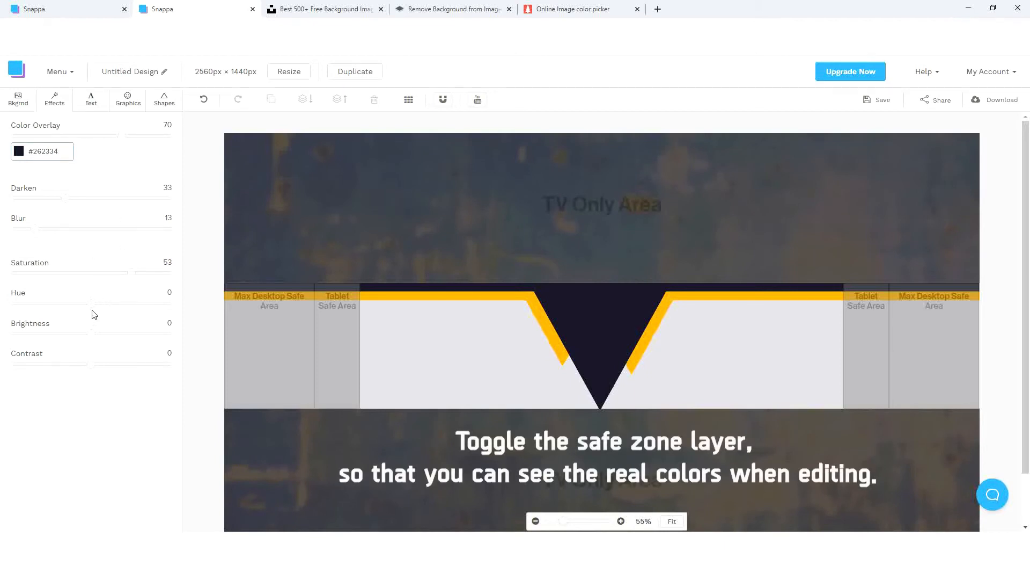
{"action": "left_click_drag", "start_coordinate": [92, 308], "coordinate": [92, 343]}
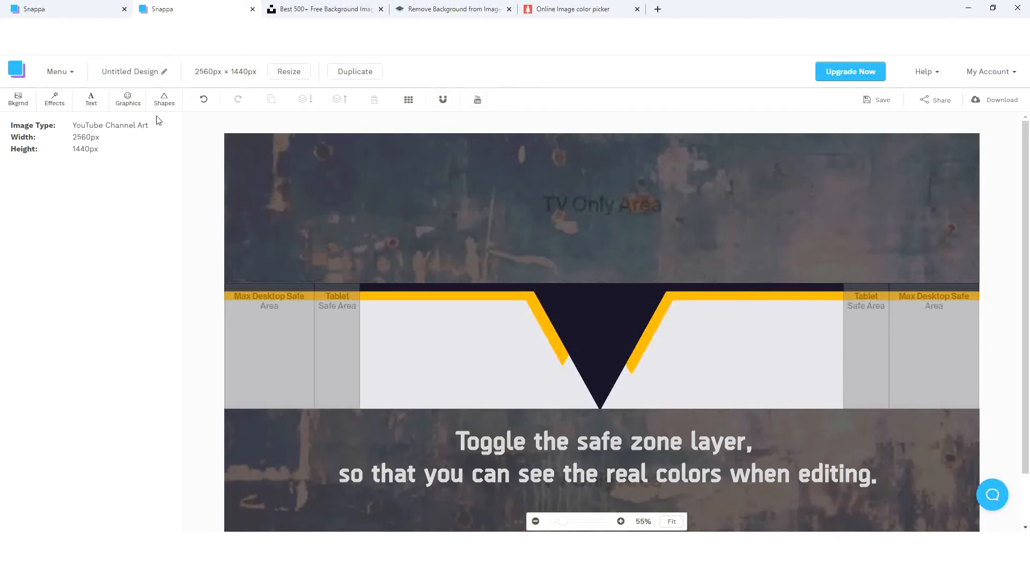
{"action": "left_click", "coordinate": [128, 105]}
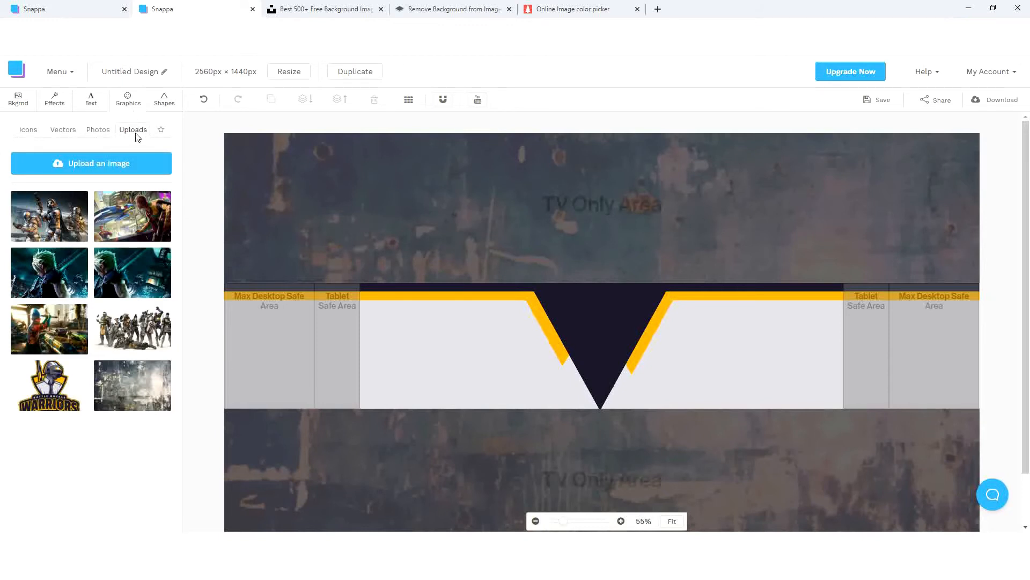
{"action": "mouse_move", "coordinate": [115, 267]}
{"action": "left_click", "coordinate": [129, 273]}
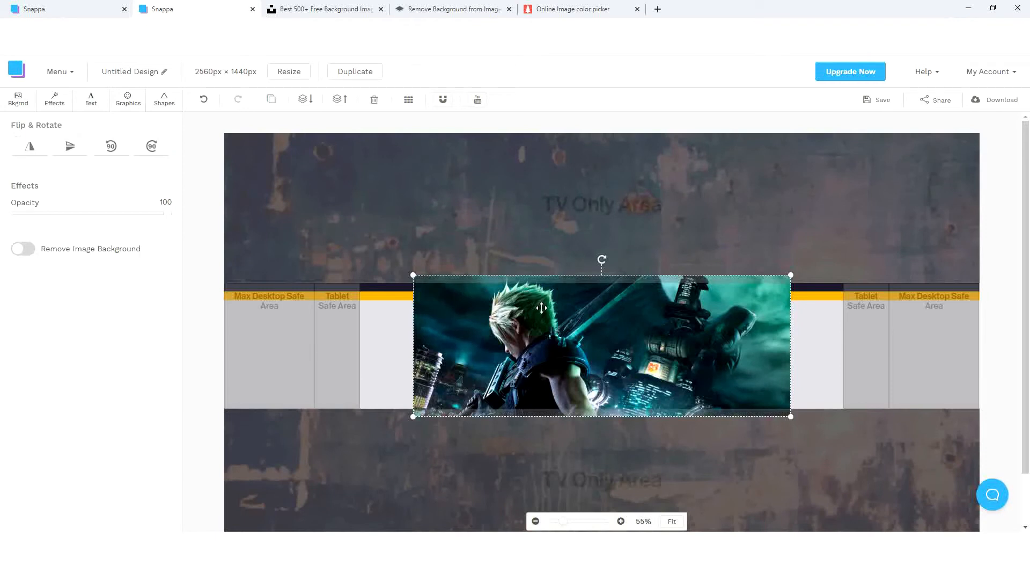
{"action": "left_click_drag", "start_coordinate": [412, 275], "coordinate": [471, 308]}
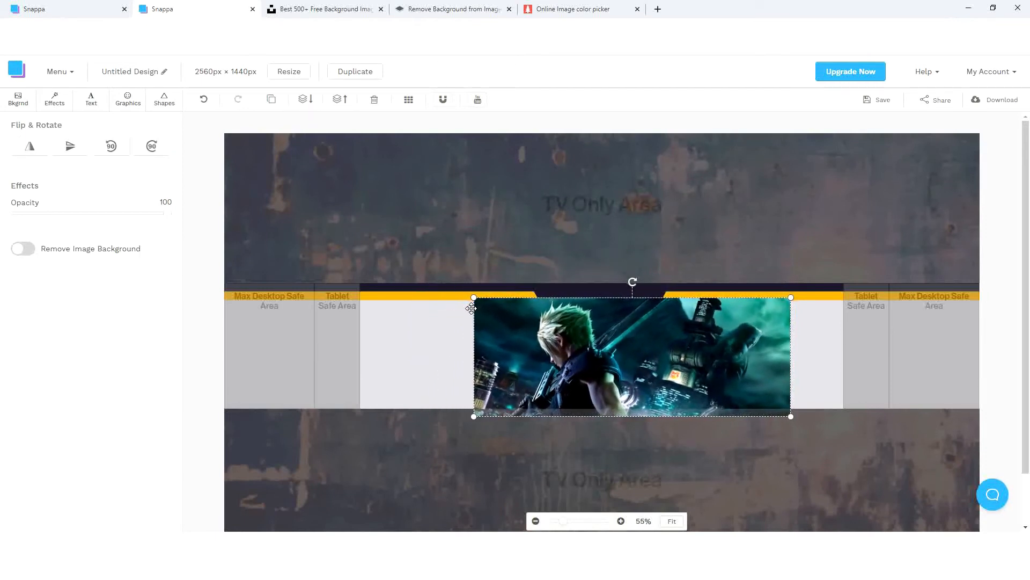
{"action": "left_click_drag", "start_coordinate": [791, 416], "coordinate": [768, 403]}
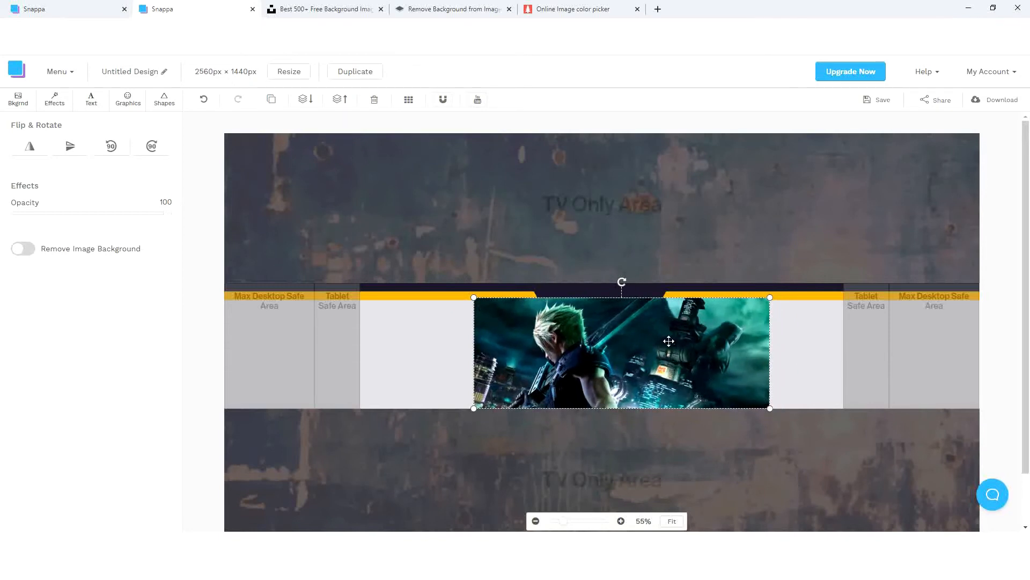
{"action": "key", "text": "Delete"}
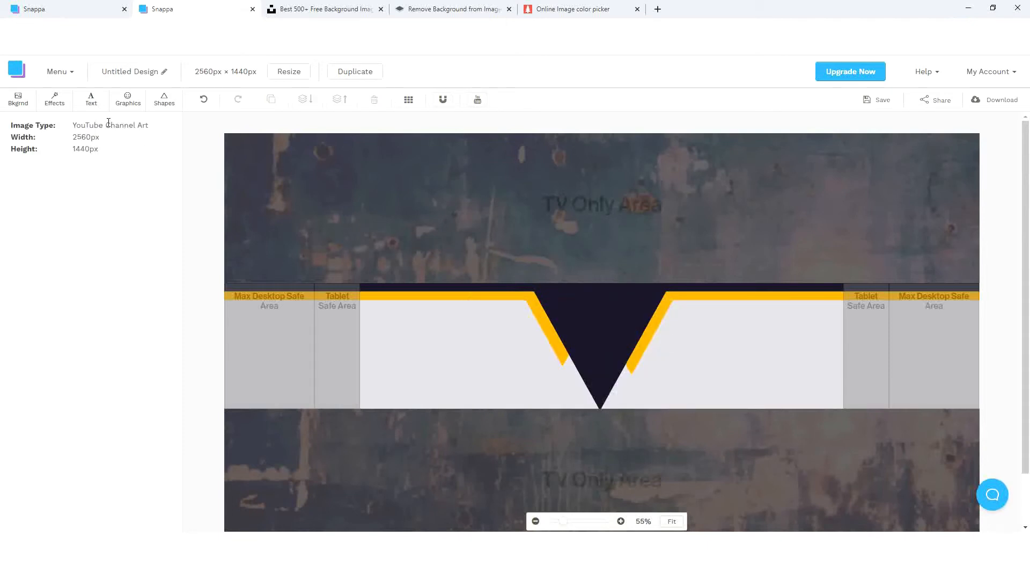
{"action": "left_click", "coordinate": [127, 100]}
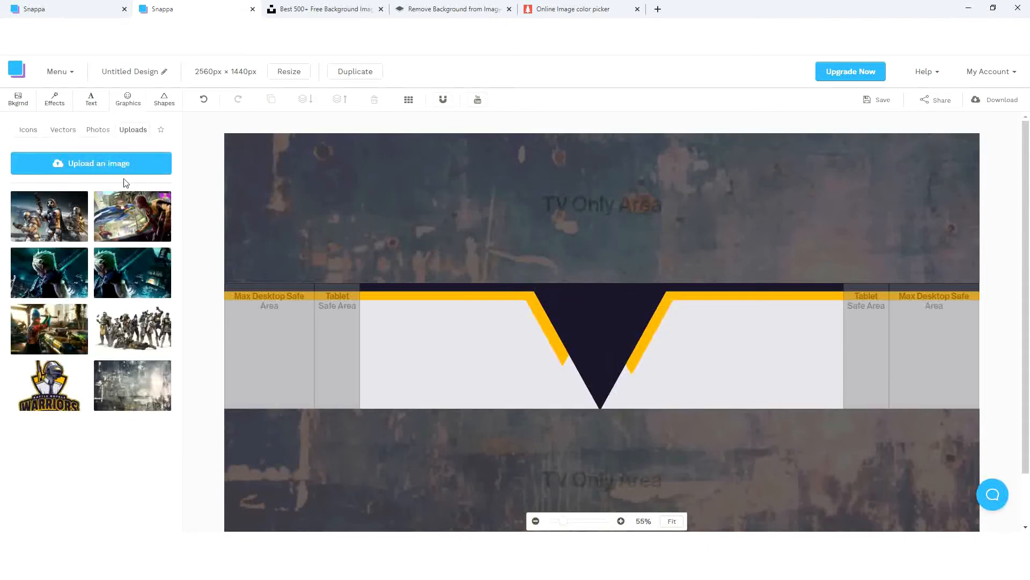
{"action": "mouse_move", "coordinate": [59, 272]}
{"action": "mouse_move", "coordinate": [123, 274]}
{"action": "left_click", "coordinate": [100, 258]}
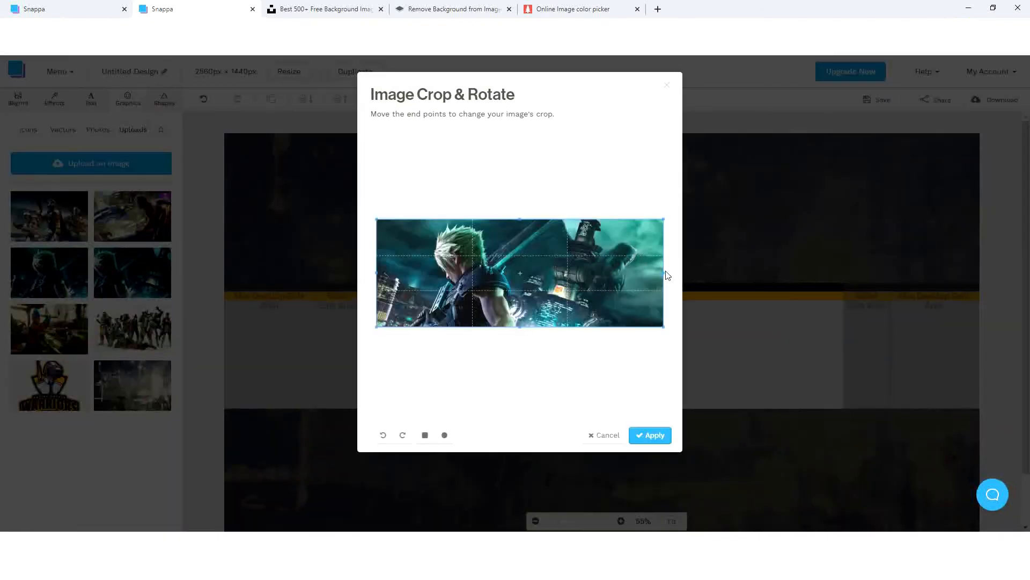
{"action": "left_click_drag", "start_coordinate": [662, 272], "coordinate": [568, 263]}
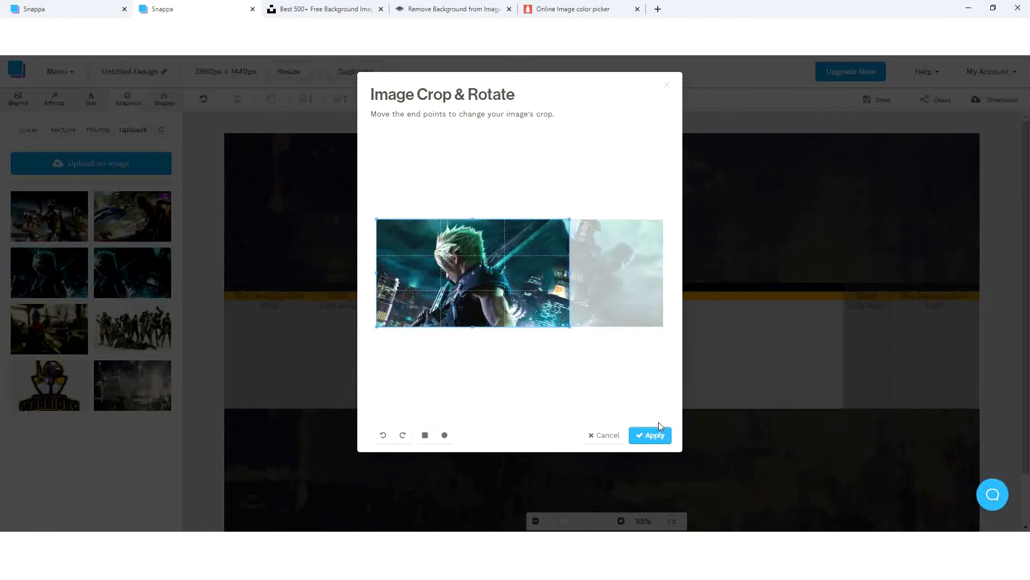
{"action": "left_click", "coordinate": [667, 88]}
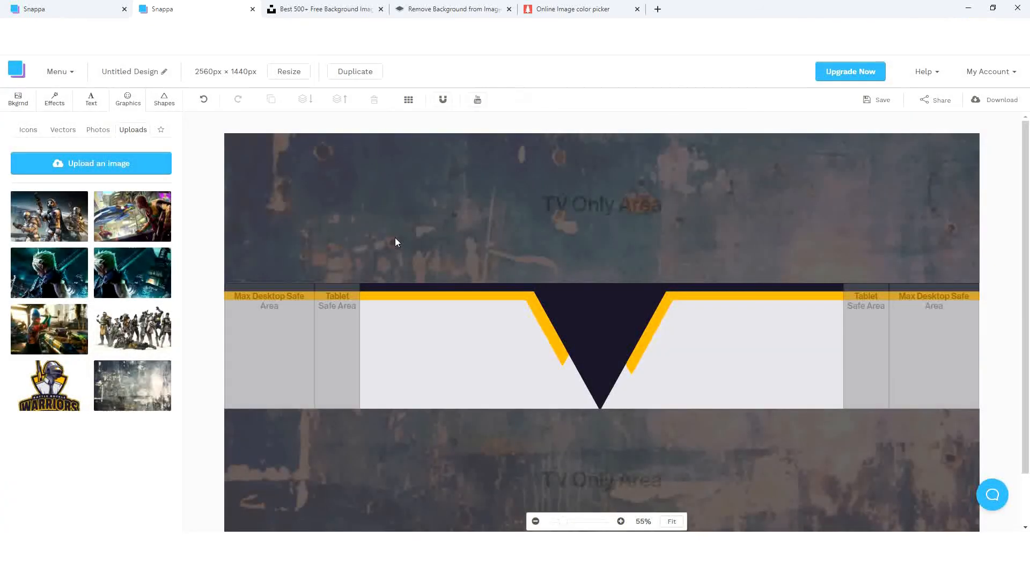
Insert the uncropped swordsman image from the uploads, scale it to the grey band's height and place it at the band's right end
{"action": "left_click", "coordinate": [56, 268]}
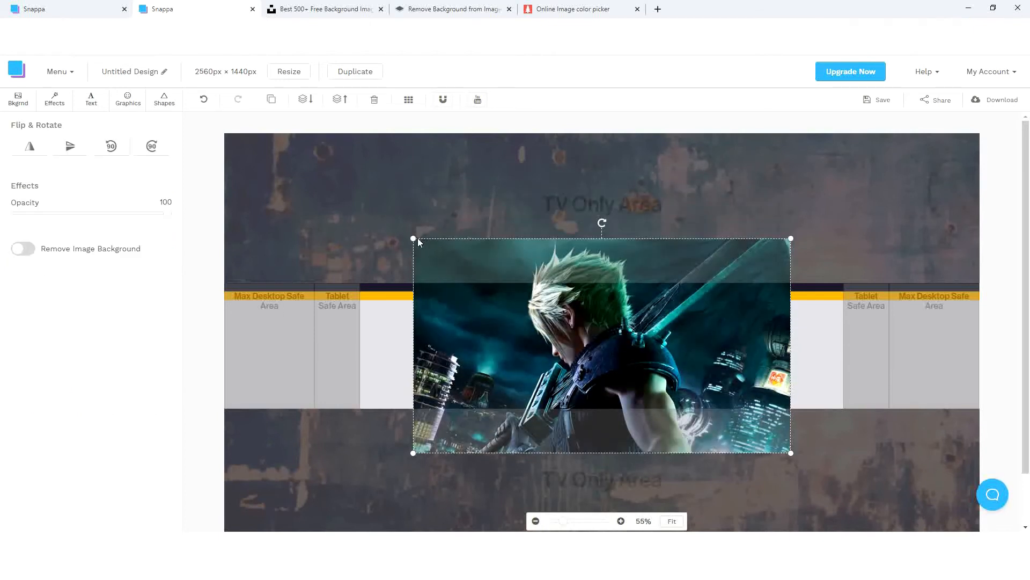
{"action": "left_click_drag", "start_coordinate": [414, 239], "coordinate": [517, 307]}
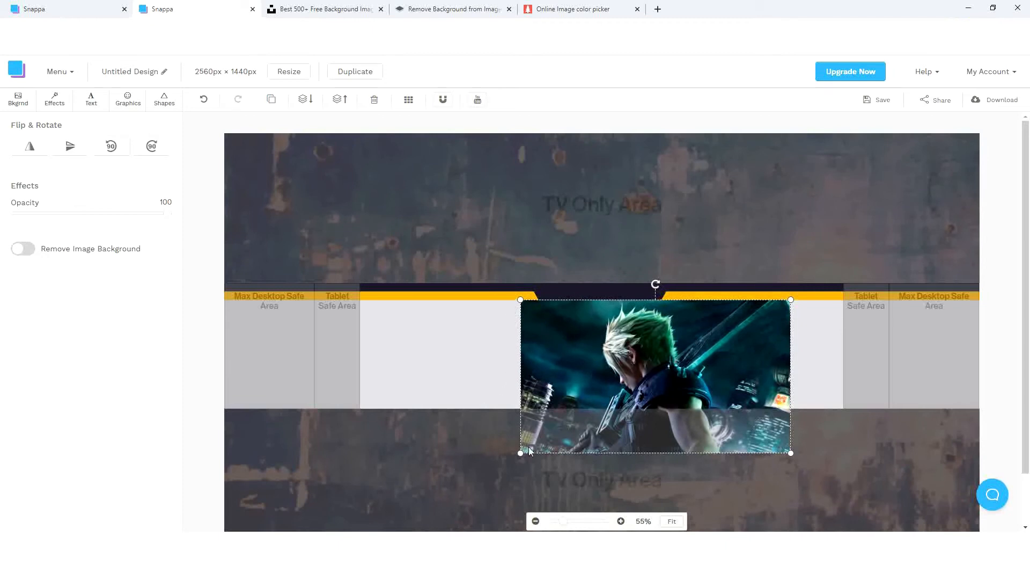
{"action": "left_click_drag", "start_coordinate": [525, 457], "coordinate": [596, 390]}
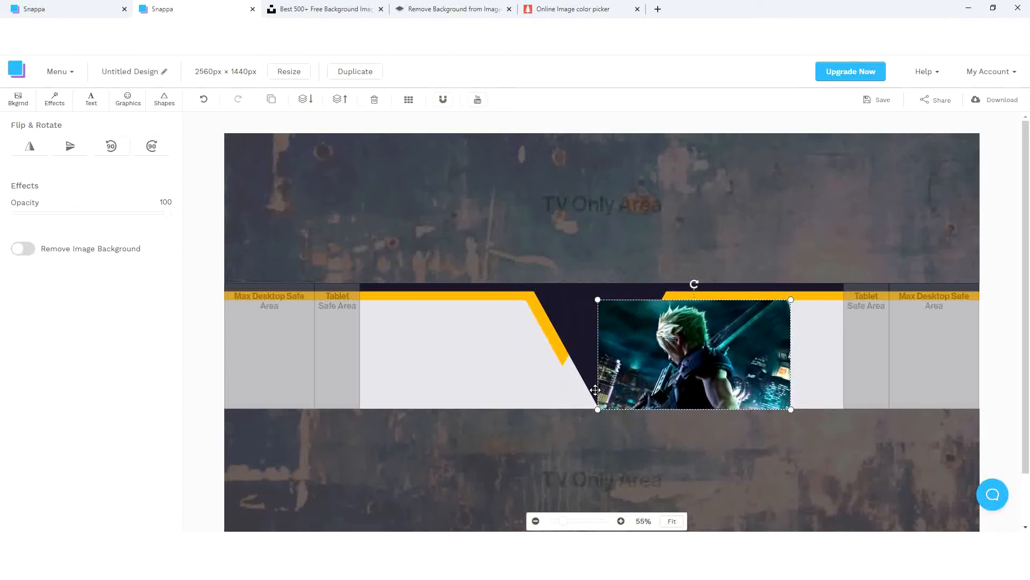
{"action": "left_click_drag", "start_coordinate": [722, 345], "coordinate": [863, 345]}
{"action": "left_click_drag", "start_coordinate": [885, 340], "coordinate": [909, 343]}
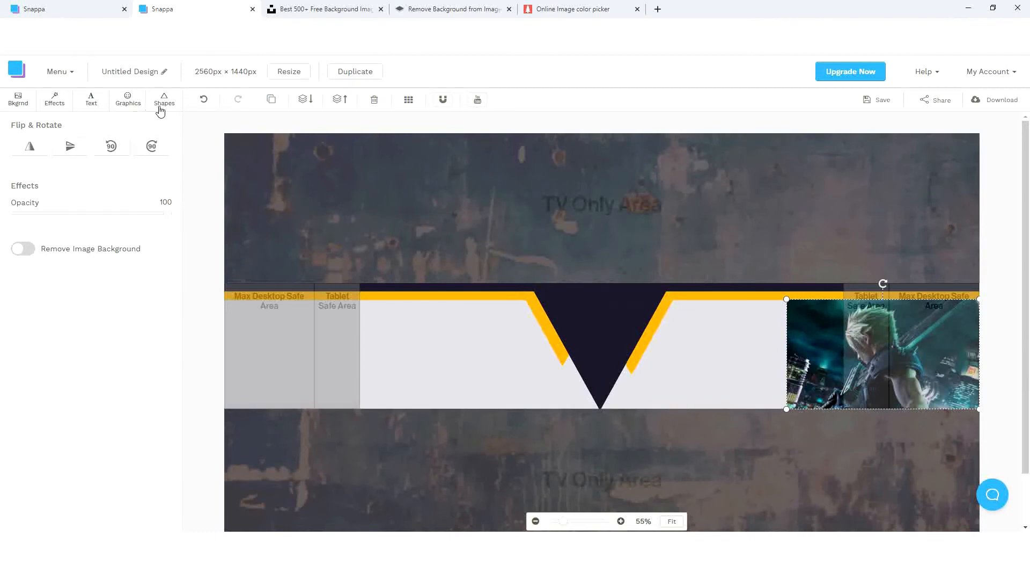
Insert the uploaded image with the golden gun and green car, scaled to the band's height, at the band's left end
{"action": "left_click", "coordinate": [132, 101]}
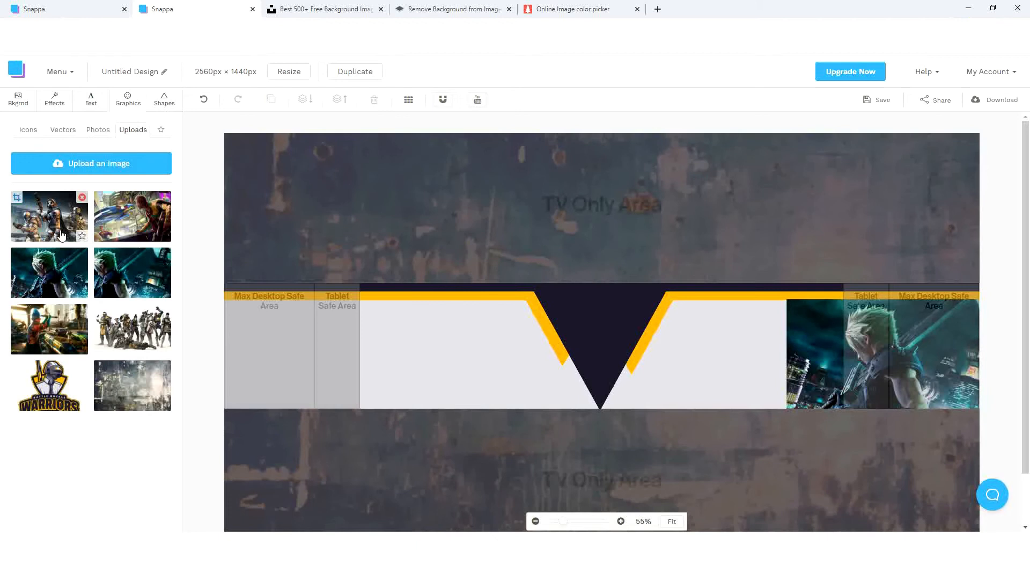
{"action": "left_click", "coordinate": [49, 328]}
{"action": "left_click_drag", "start_coordinate": [739, 412], "coordinate": [548, 404]}
{"action": "left_click_drag", "start_coordinate": [602, 442], "coordinate": [540, 427]}
{"action": "left_click_drag", "start_coordinate": [542, 231], "coordinate": [417, 278]}
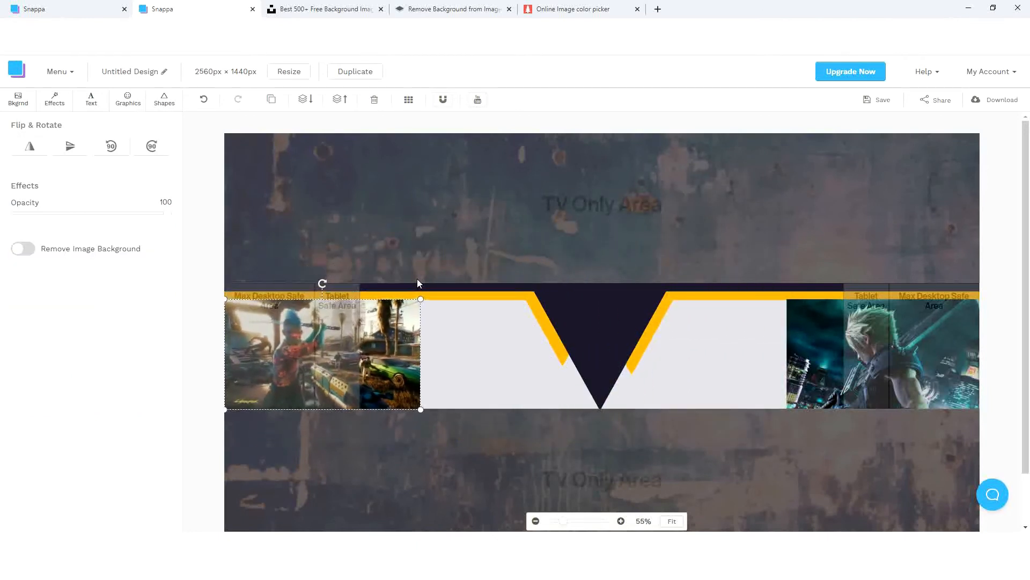
Insert the uploaded image of three armored fighters, fit it to the band beside the left image, and send it behind the navy triangle
{"action": "left_click", "coordinate": [134, 105]}
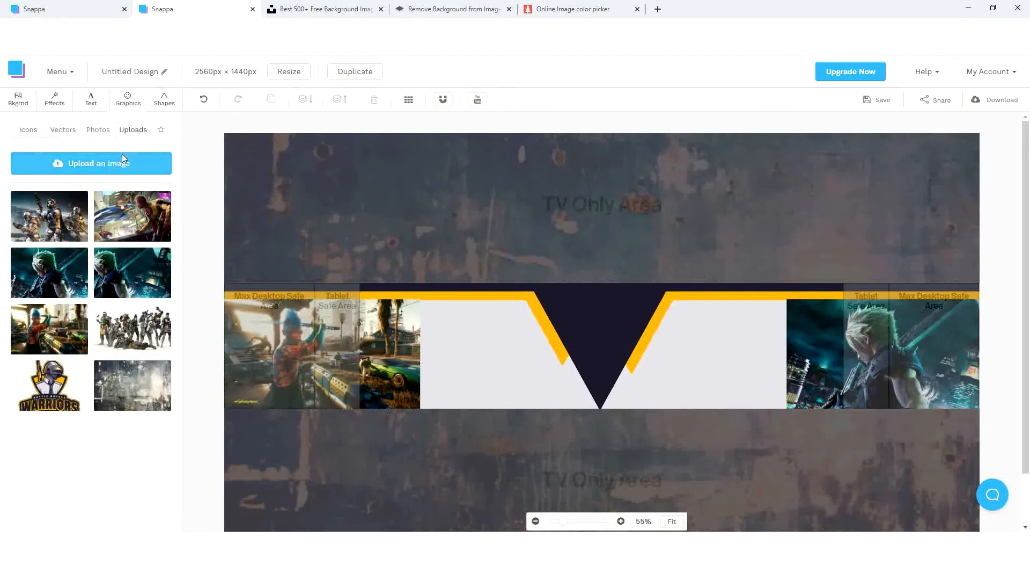
{"action": "left_click", "coordinate": [58, 221]}
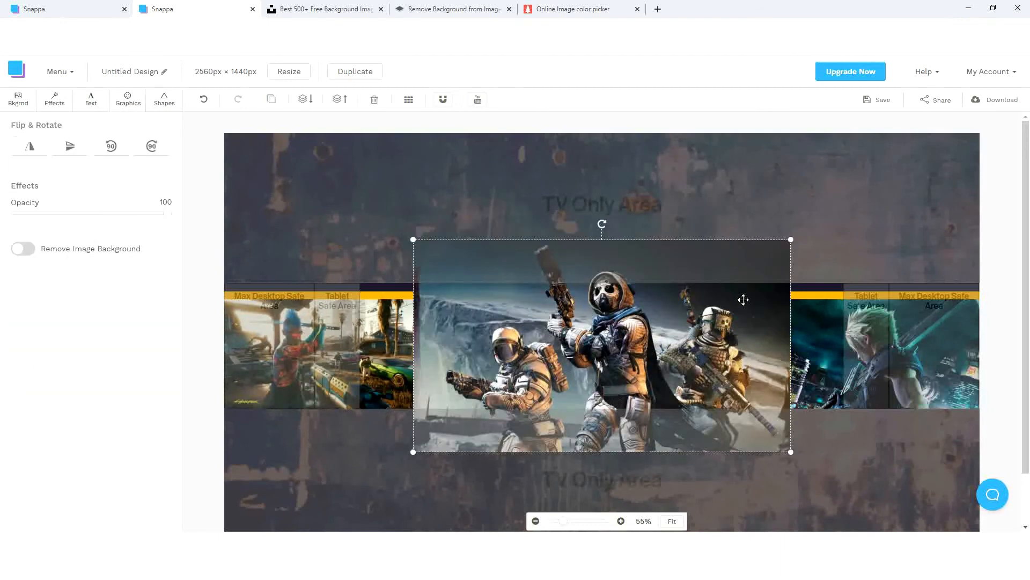
{"action": "left_click_drag", "start_coordinate": [792, 239], "coordinate": [681, 250]}
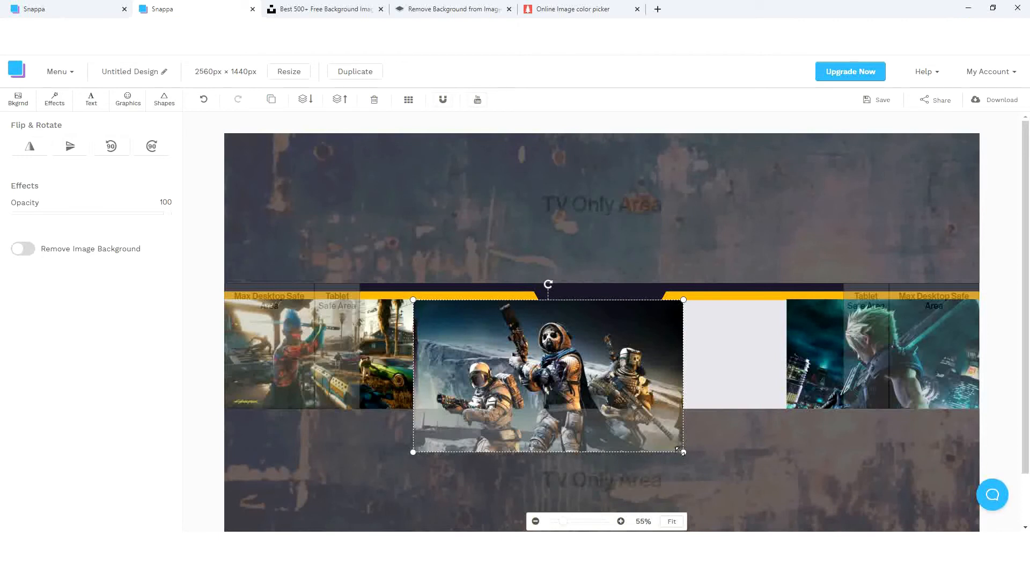
{"action": "left_click_drag", "start_coordinate": [683, 452], "coordinate": [604, 389]}
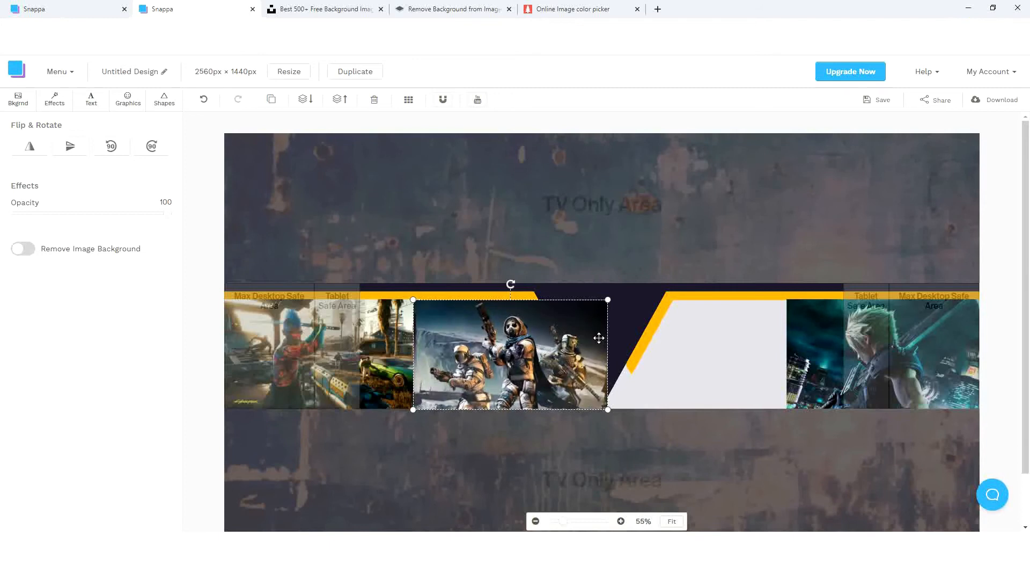
{"action": "left_click", "coordinate": [304, 99]}
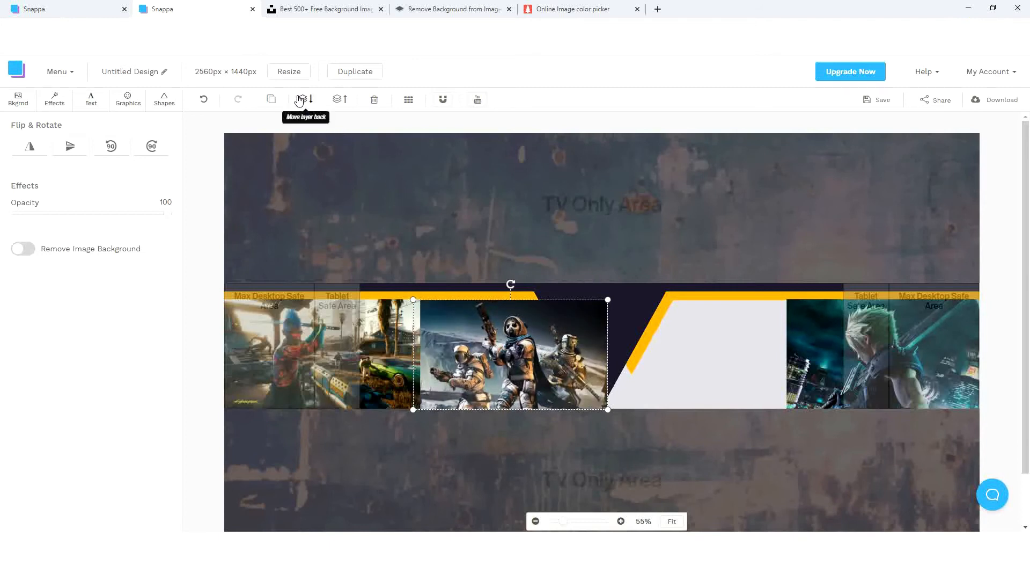
{"action": "left_click", "coordinate": [301, 100]}
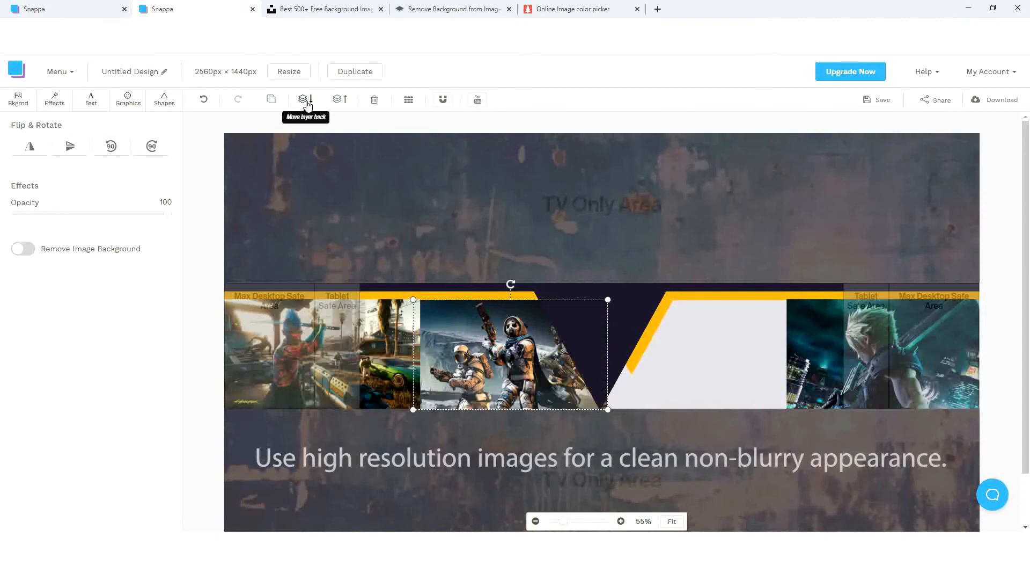
Insert the uploaded flying-car image, fit it to the band against the swordsman image, and send it behind the navy triangle
{"action": "left_click", "coordinate": [131, 101]}
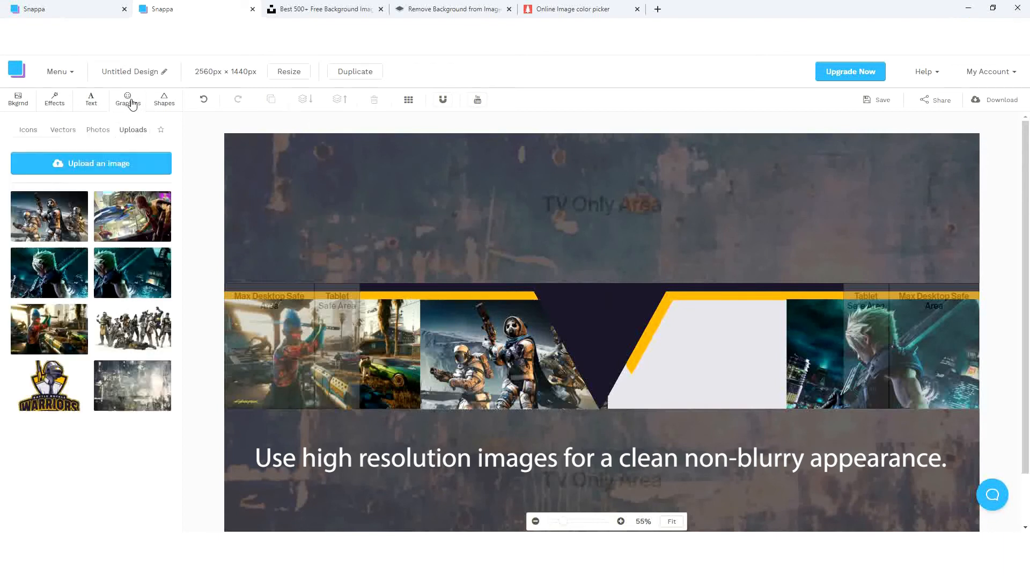
{"action": "left_click", "coordinate": [129, 220]}
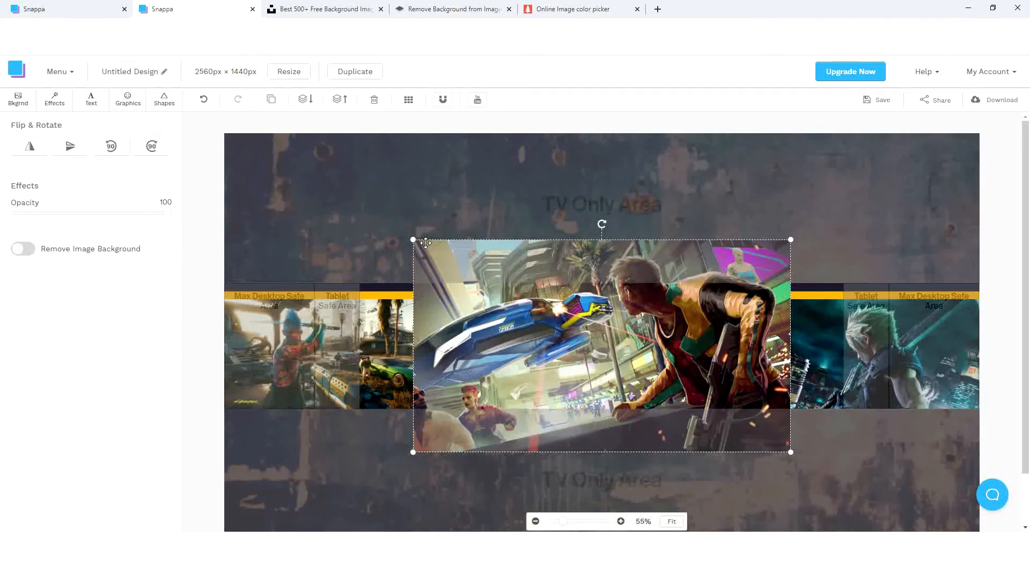
{"action": "left_click_drag", "start_coordinate": [413, 240], "coordinate": [575, 334]}
{"action": "left_click_drag", "start_coordinate": [764, 371], "coordinate": [759, 342]}
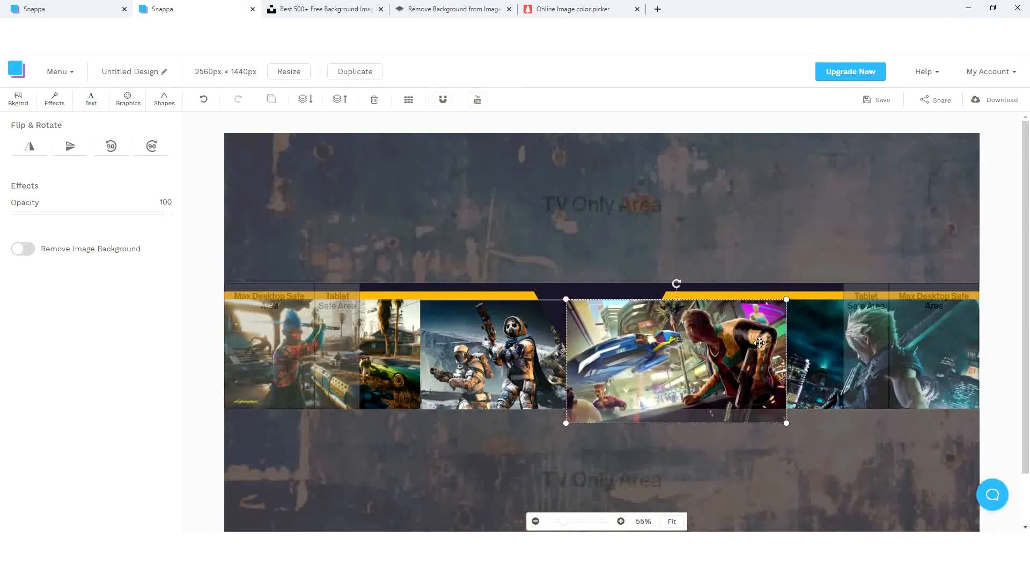
{"action": "left_click_drag", "start_coordinate": [566, 422], "coordinate": [588, 410]}
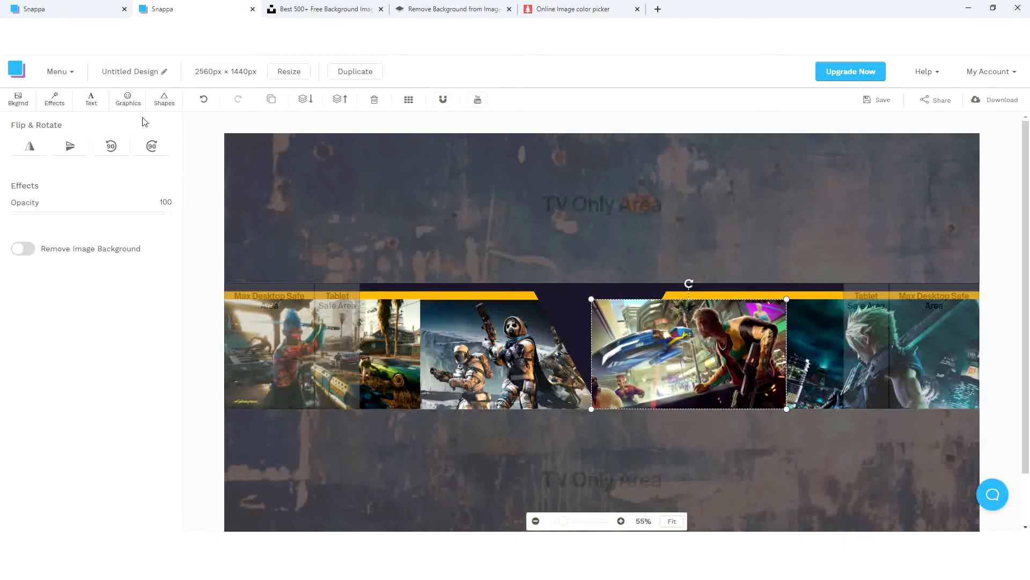
{"action": "left_click", "coordinate": [305, 100]}
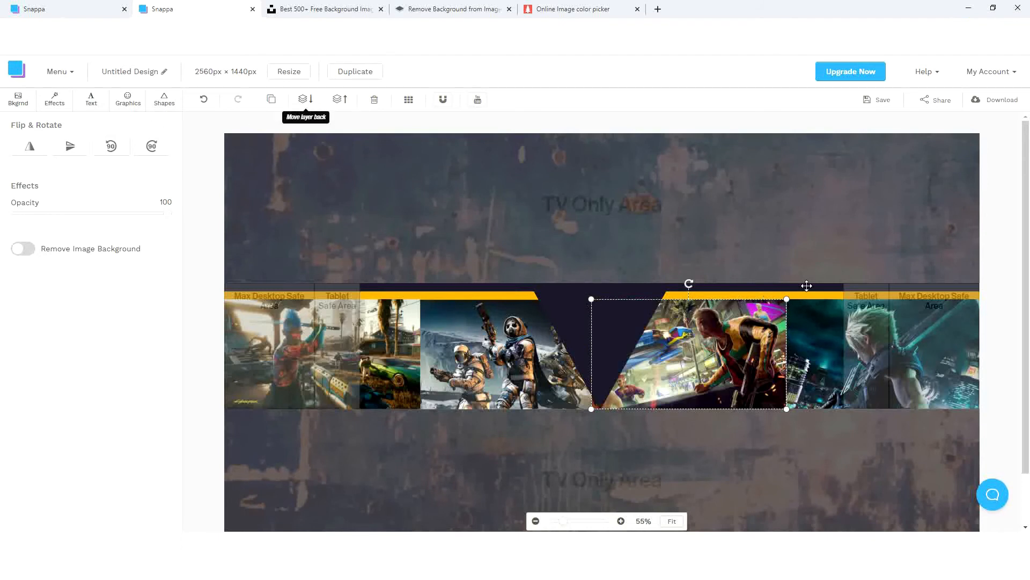
{"action": "left_click", "coordinate": [999, 250]}
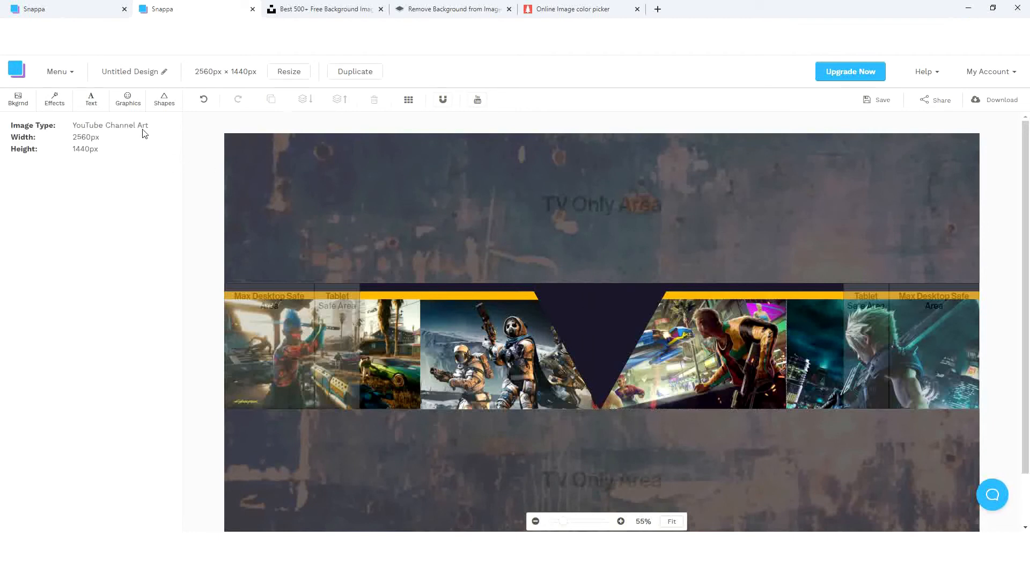
Insert the Battle Royale Warriors logo from the uploads, and switch to the remove.bg page
{"action": "left_click", "coordinate": [139, 110]}
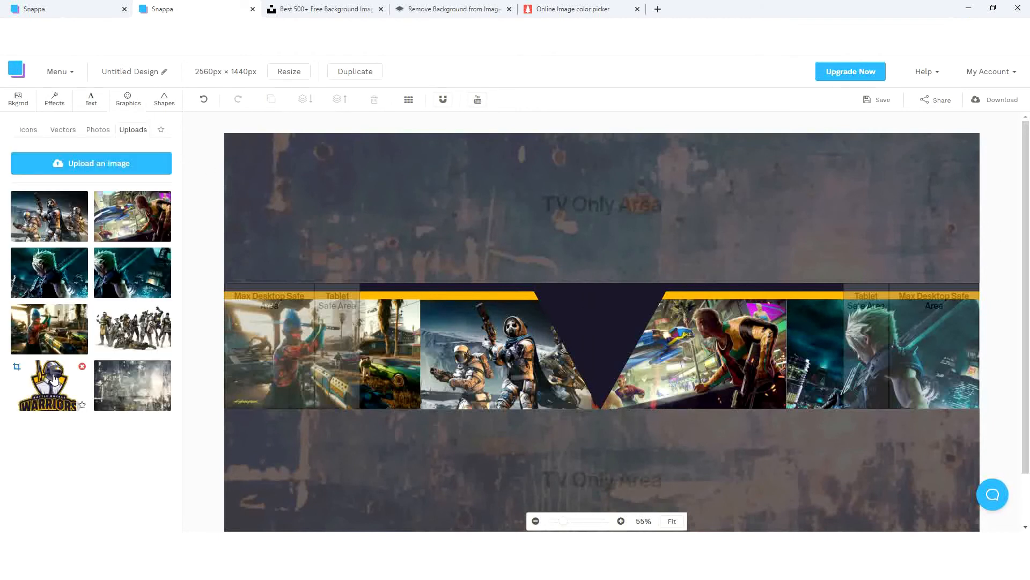
{"action": "left_click", "coordinate": [53, 378]}
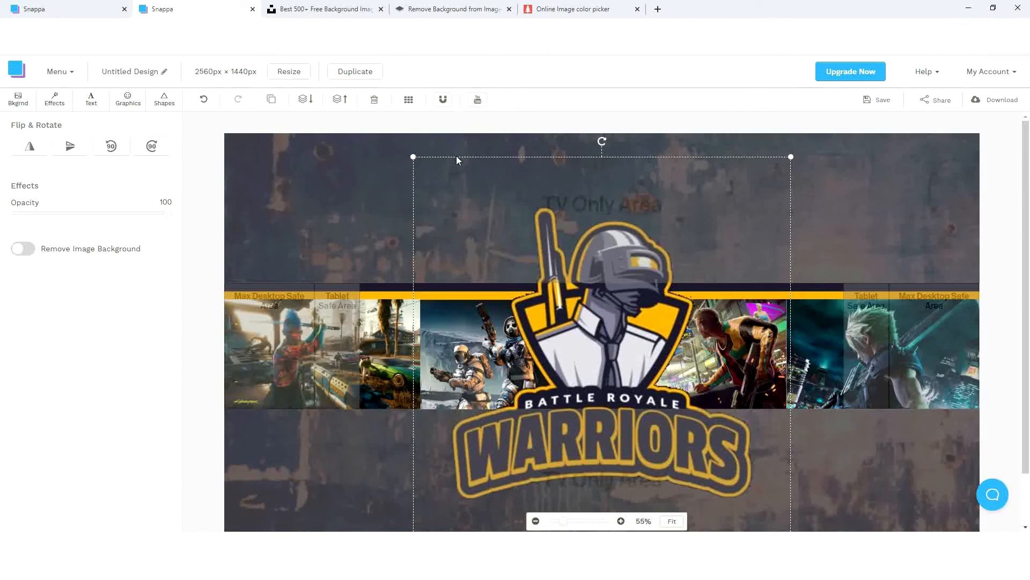
{"action": "left_click", "coordinate": [434, 11]}
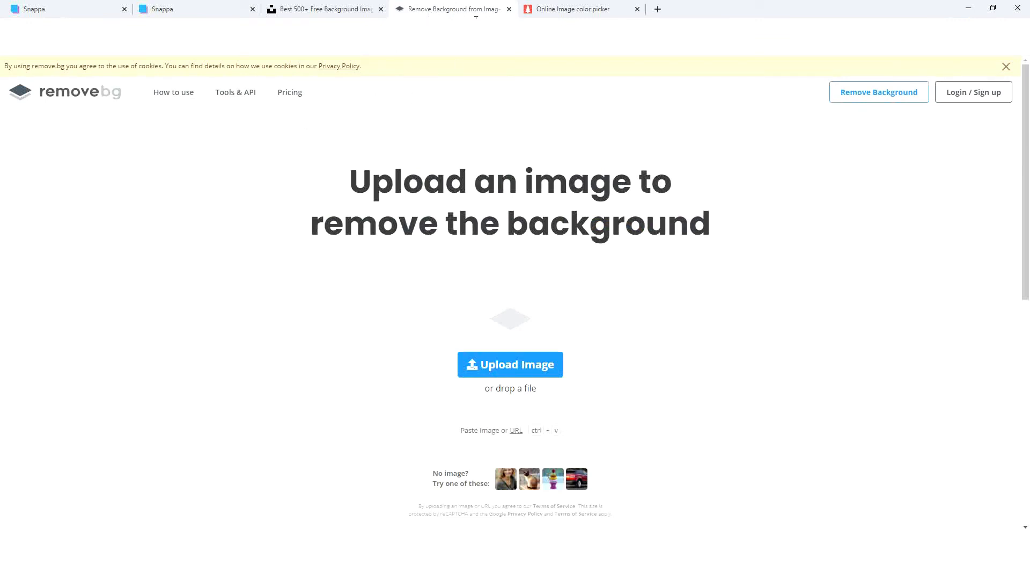
Return to the Snappa design, shrink the Battle Royale Warriors logo to about the band's height, and center it over the navy triangle
{"action": "left_click", "coordinate": [197, 11]}
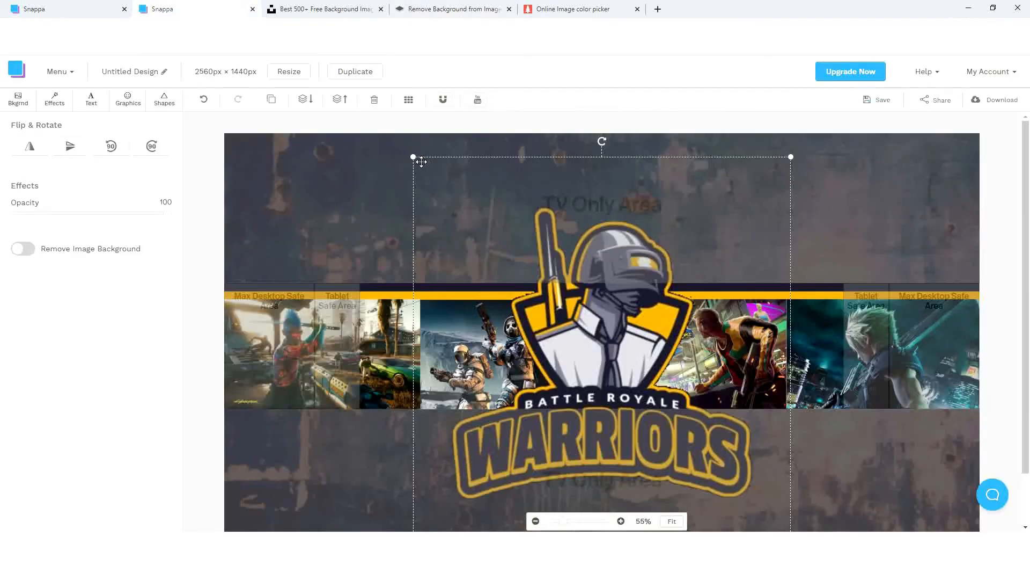
{"action": "left_click_drag", "start_coordinate": [421, 161], "coordinate": [651, 406]}
{"action": "left_click_drag", "start_coordinate": [737, 430], "coordinate": [619, 312]}
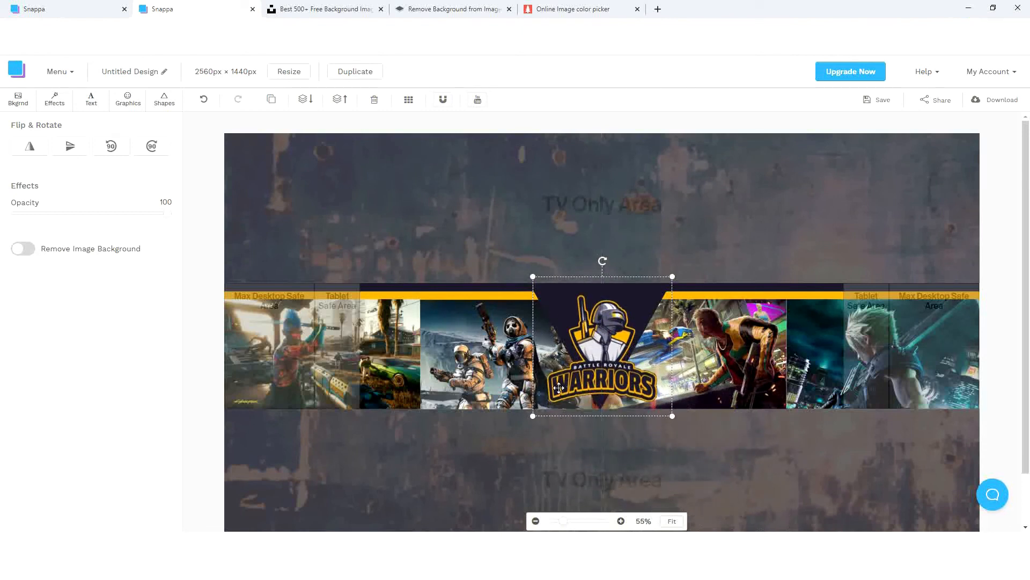
{"action": "left_click_drag", "start_coordinate": [532, 414], "coordinate": [535, 408]}
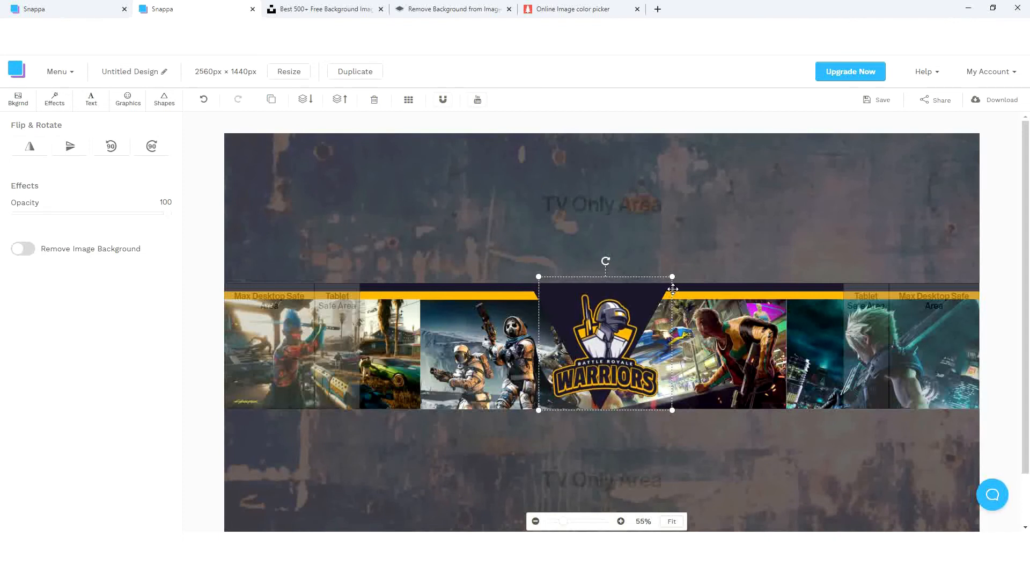
{"action": "left_click_drag", "start_coordinate": [671, 277], "coordinate": [671, 276]}
{"action": "left_click_drag", "start_coordinate": [618, 312], "coordinate": [614, 311]}
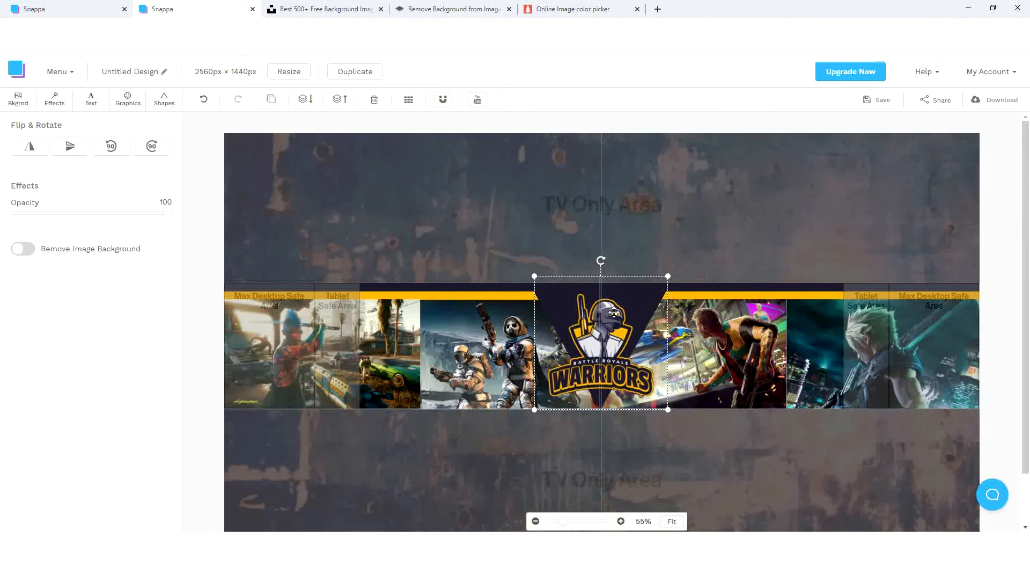
{"action": "left_click", "coordinate": [211, 288]}
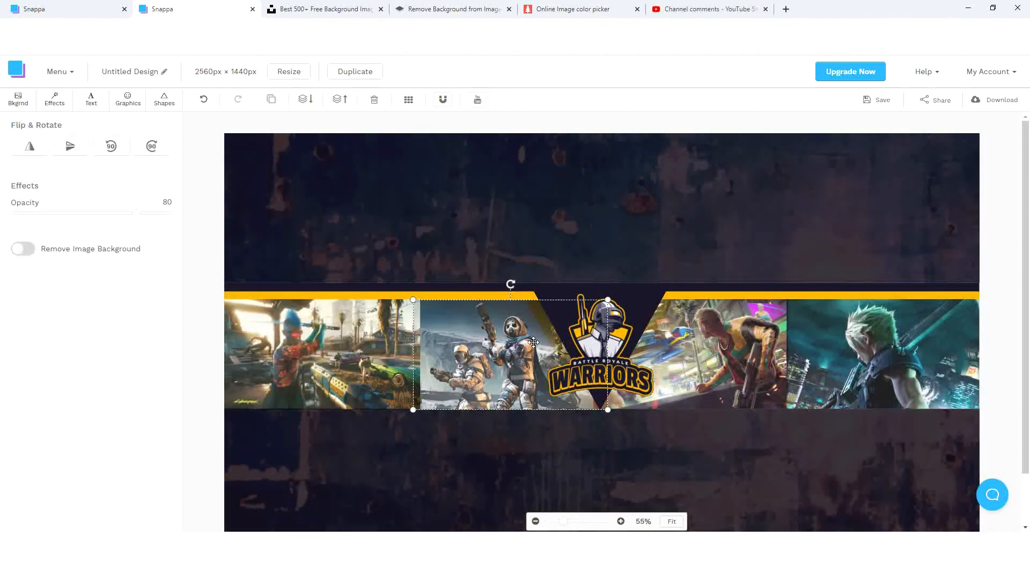
Send the armored-fighters image and the flying-car image back a layer, behind the yellow triangle
{"action": "left_click", "coordinate": [308, 101]}
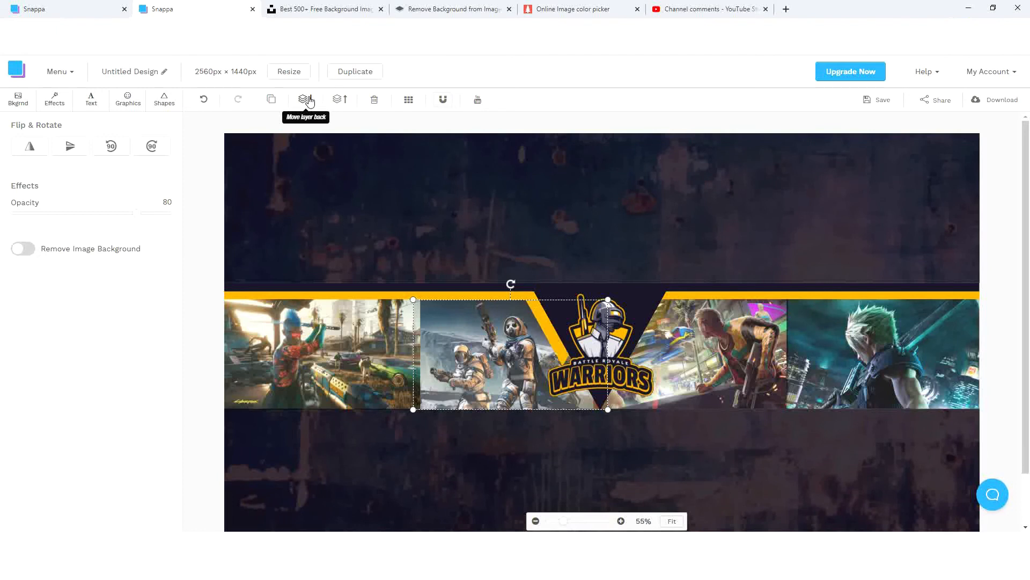
{"action": "left_click", "coordinate": [726, 319]}
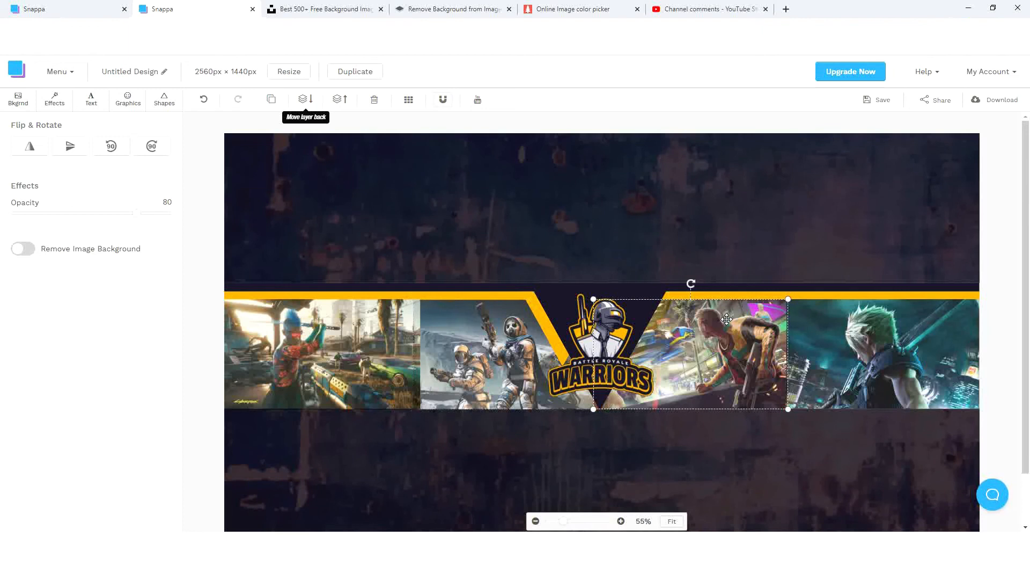
{"action": "left_click", "coordinate": [312, 101]}
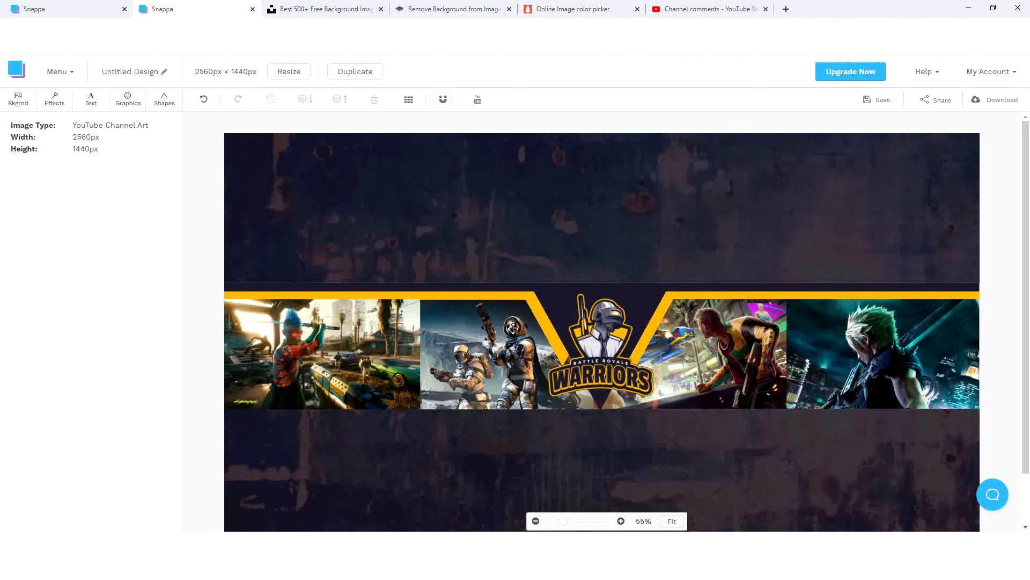
Set the opacity of all four game images in the band to 80
{"action": "left_click", "coordinate": [467, 338]}
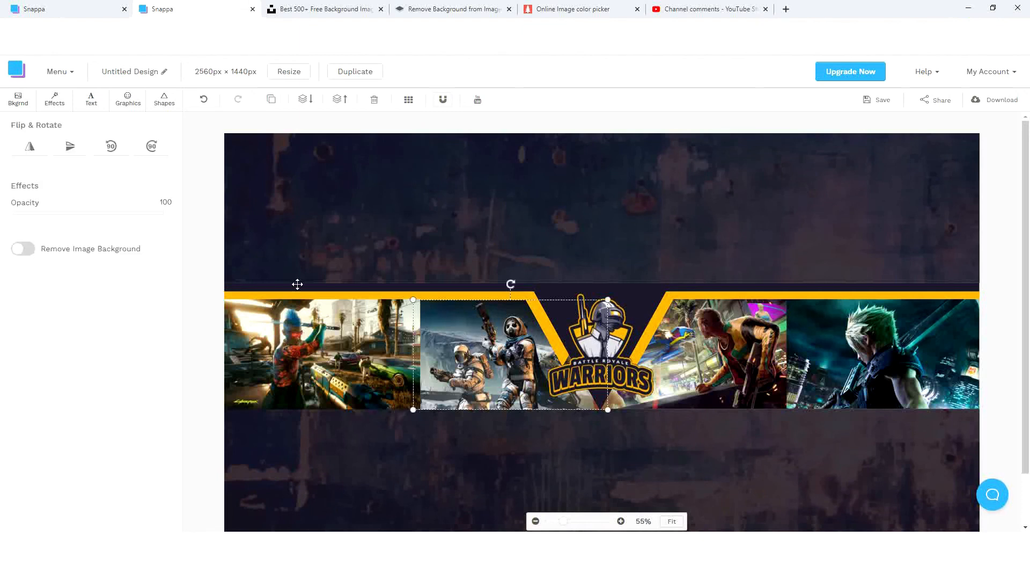
{"action": "left_click_drag", "start_coordinate": [169, 217], "coordinate": [138, 222]}
{"action": "left_click", "coordinate": [333, 321]}
{"action": "left_click", "coordinate": [722, 329]}
{"action": "left_click", "coordinate": [807, 329]}
{"action": "left_click", "coordinate": [996, 243]}
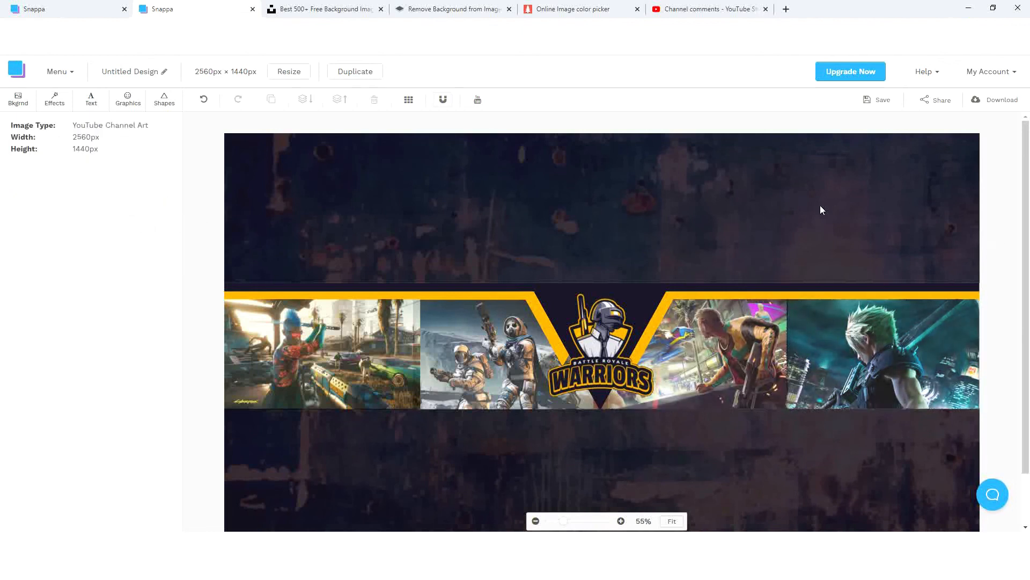
Nudge the swordsman image slightly so it aligns with the neighboring images in the band
{"action": "left_click", "coordinate": [832, 315]}
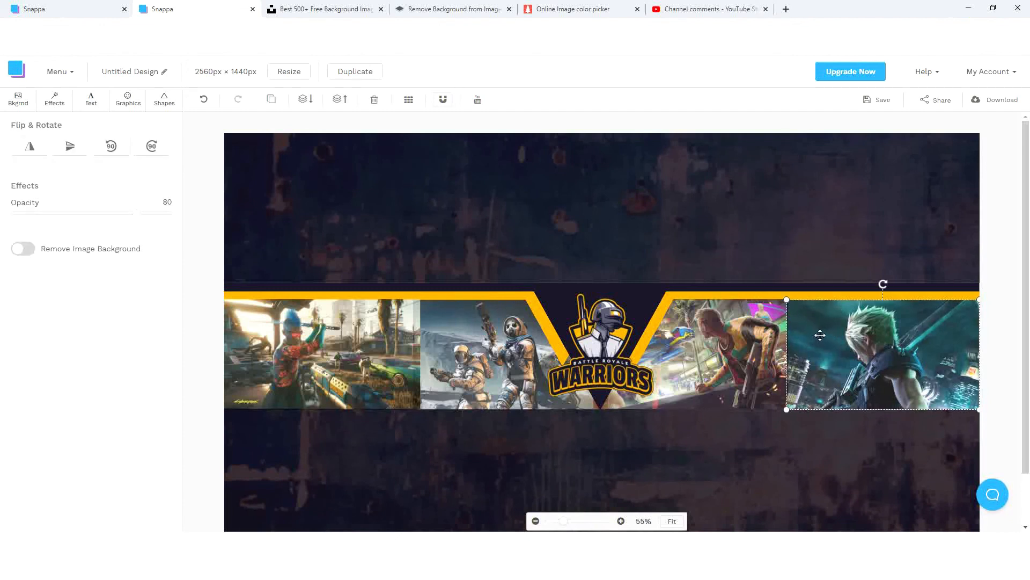
{"action": "left_click_drag", "start_coordinate": [820, 335], "coordinate": [822, 334]}
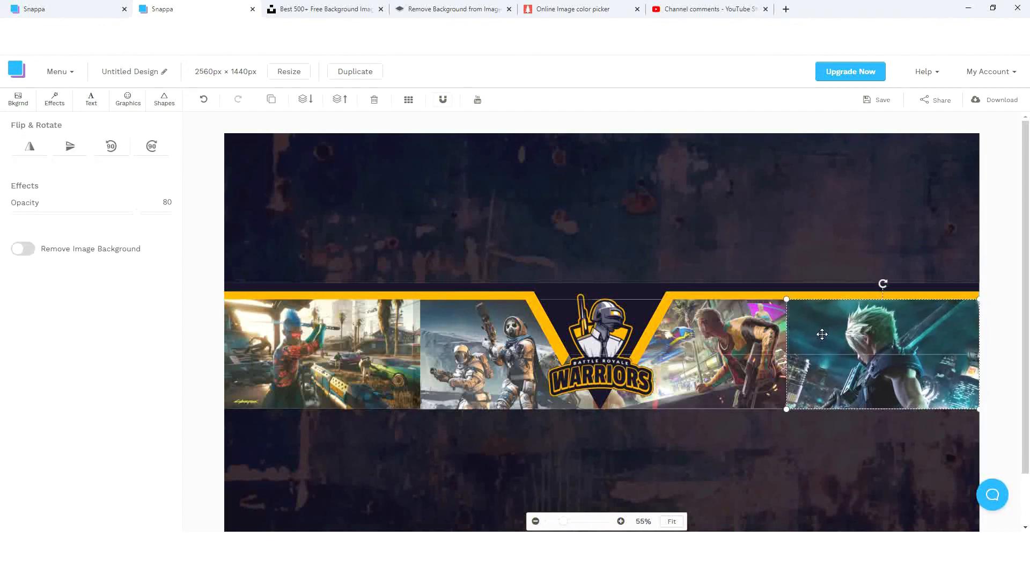
{"action": "left_click", "coordinate": [1012, 282]}
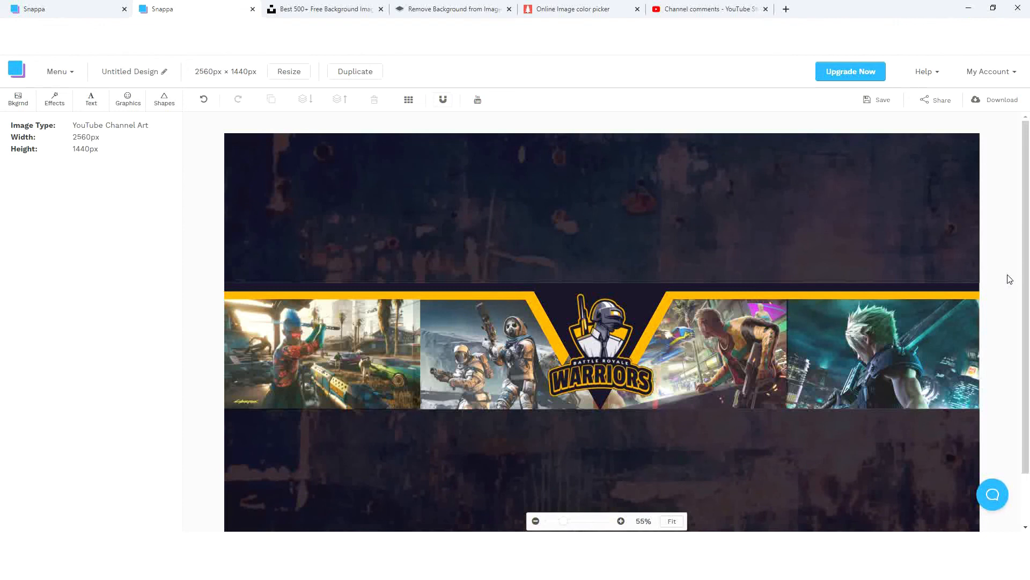
Download the finished channel art as a High-res PNG
{"action": "mouse_move", "coordinate": [1028, 192]}
{"action": "left_mouse_down"}
{"action": "mouse_move", "coordinate": [1029, 241]}
{"action": "mouse_move", "coordinate": [1029, 194]}
{"action": "left_mouse_up"}
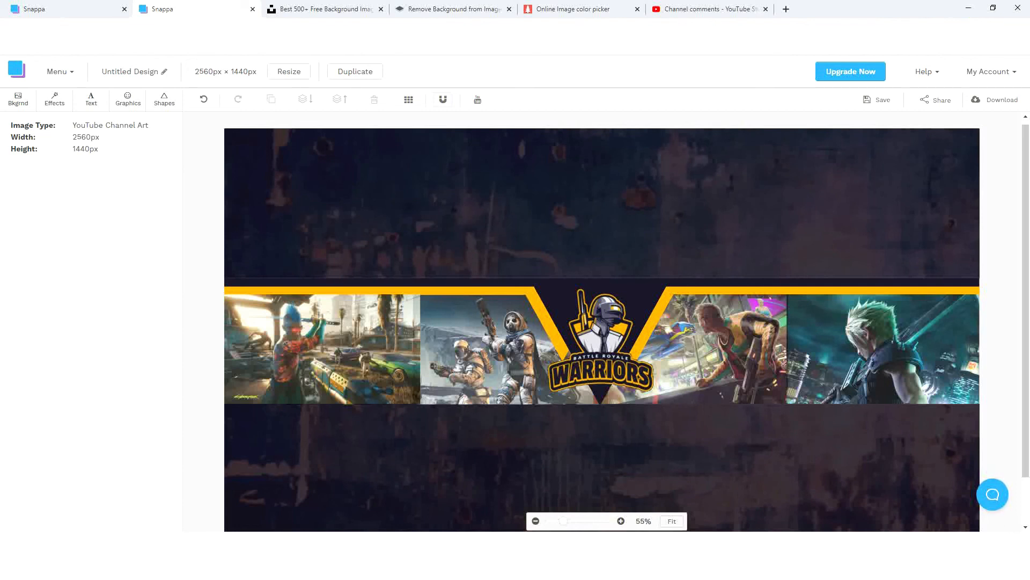
{"action": "mouse_move", "coordinate": [723, 569]}
{"action": "left_click", "coordinate": [999, 104]}
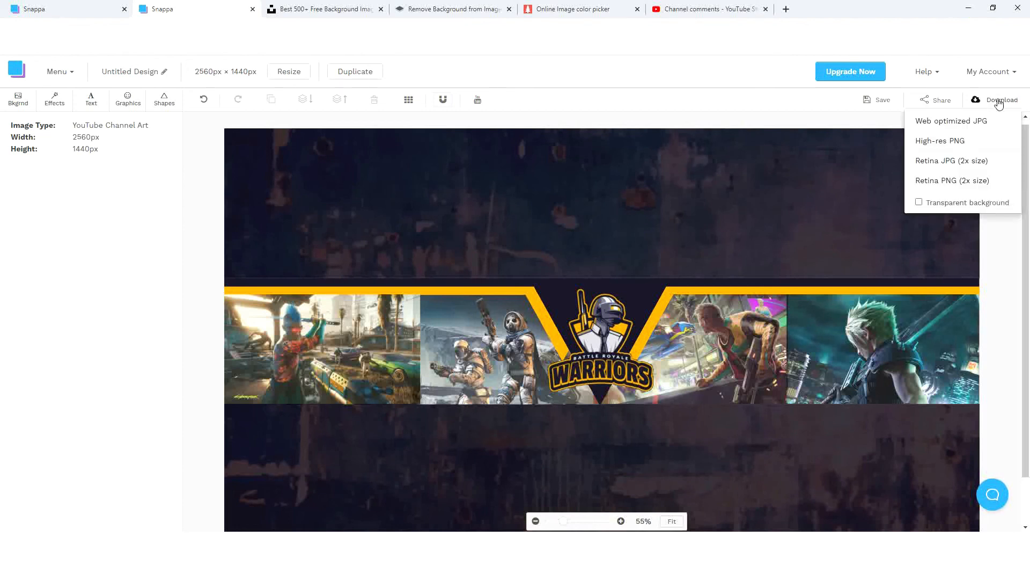
{"action": "left_click", "coordinate": [960, 142]}
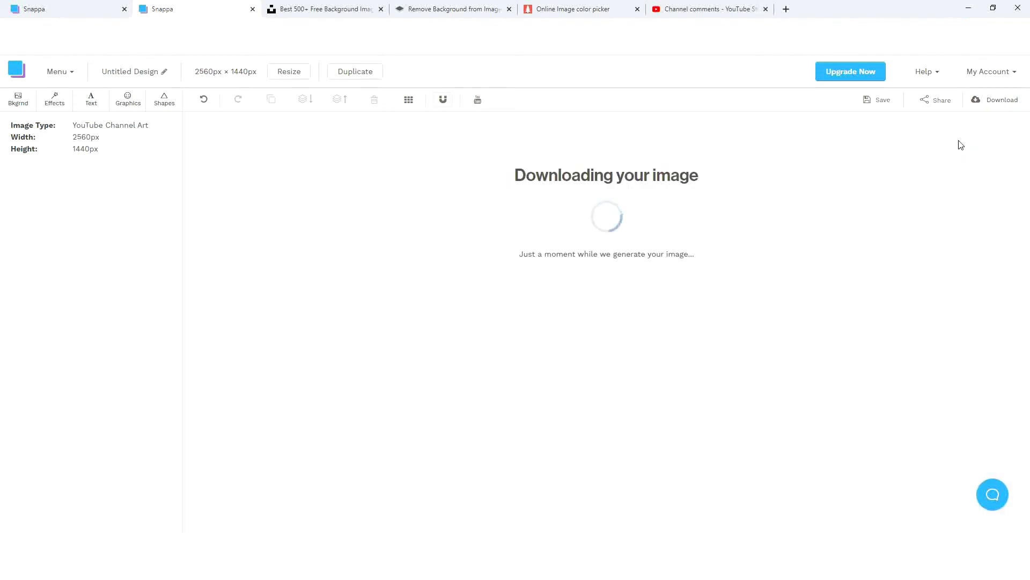